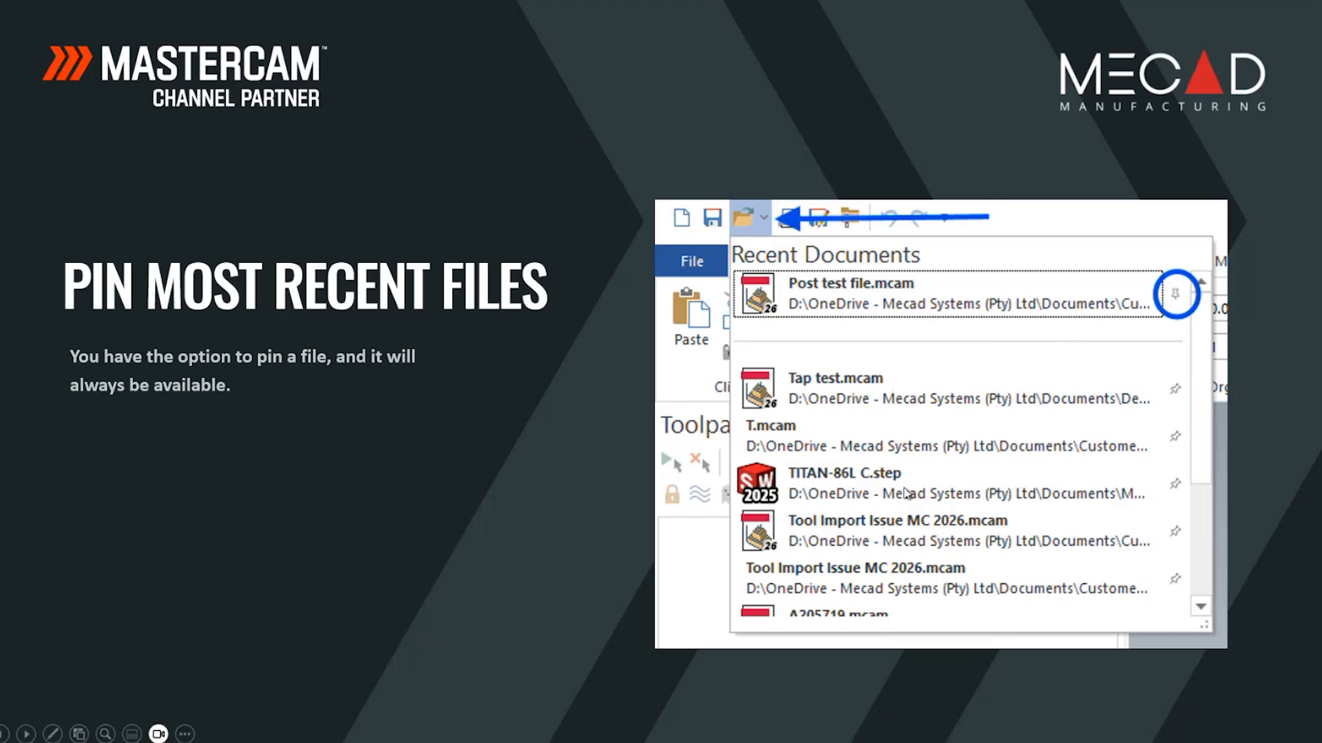
click(548, 433)
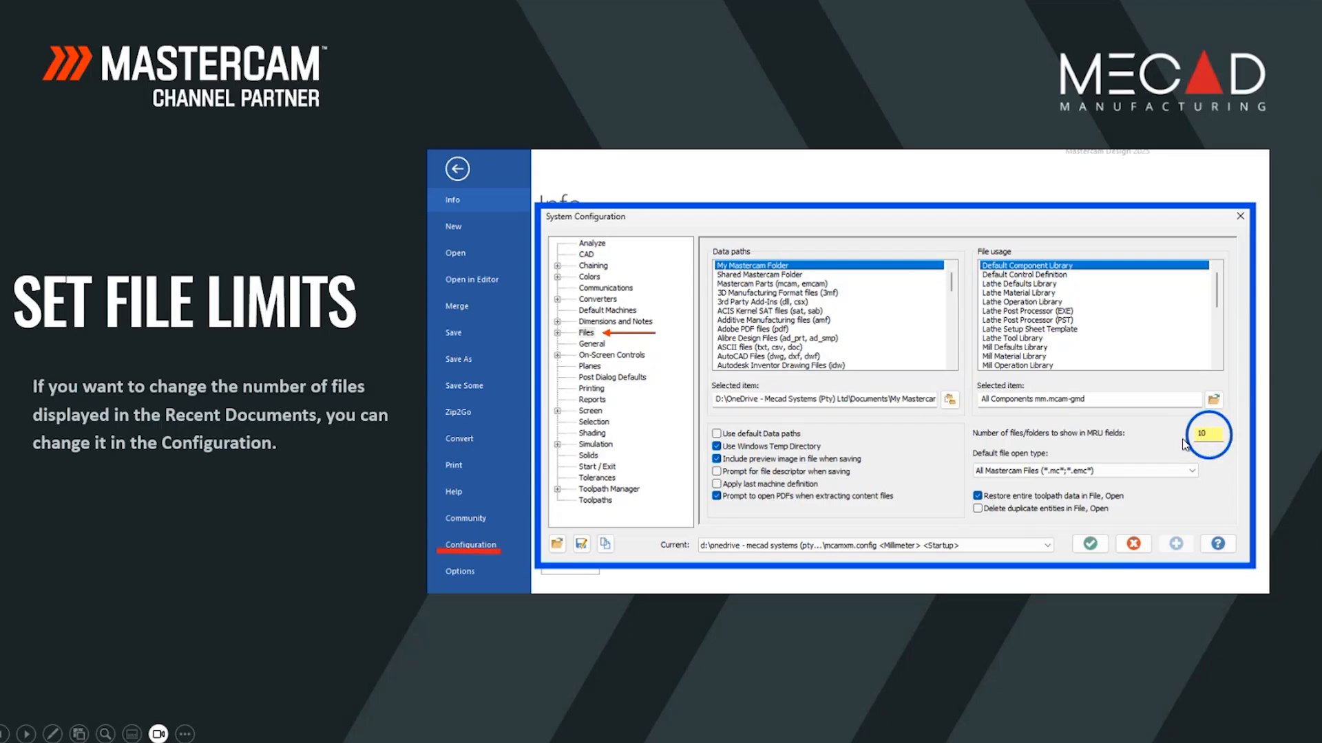
click(1028, 626)
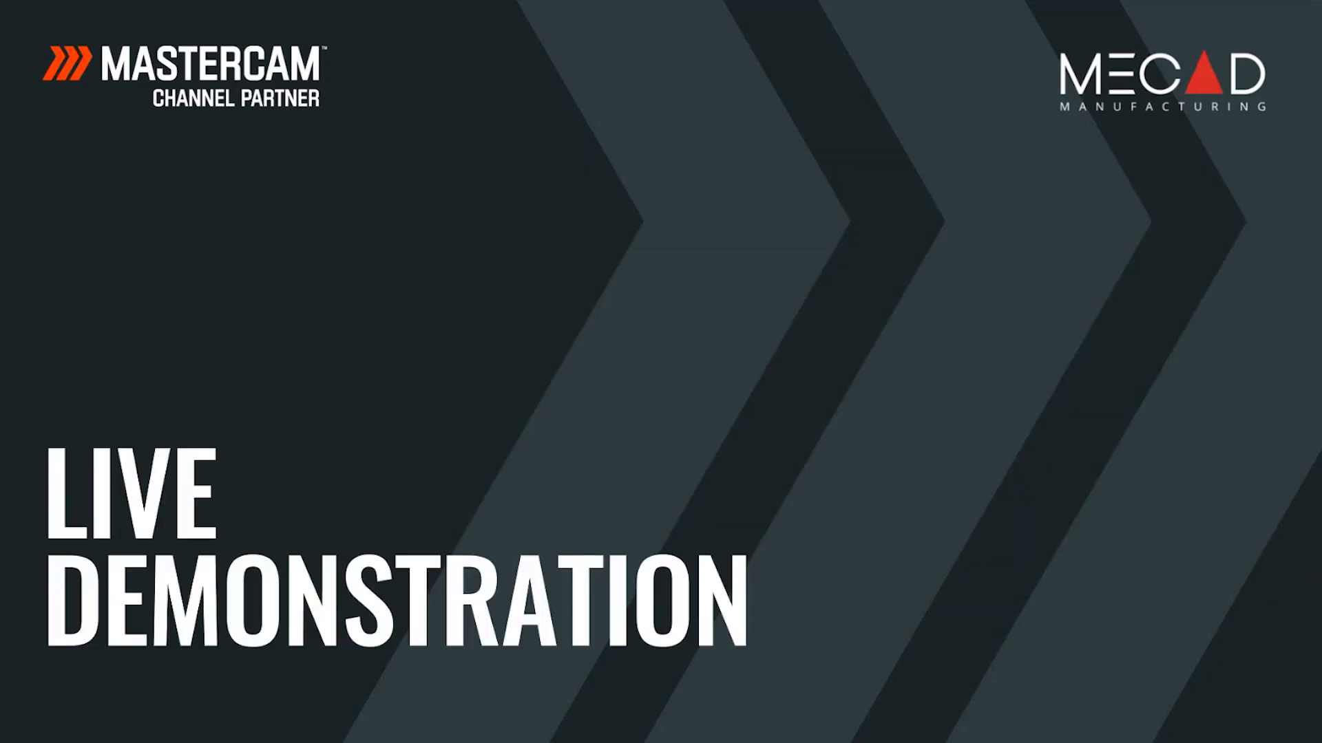
Step: Switch to Mastercam and put levels Clamp1 through Clamp24 into one group
key(alt+Tab)
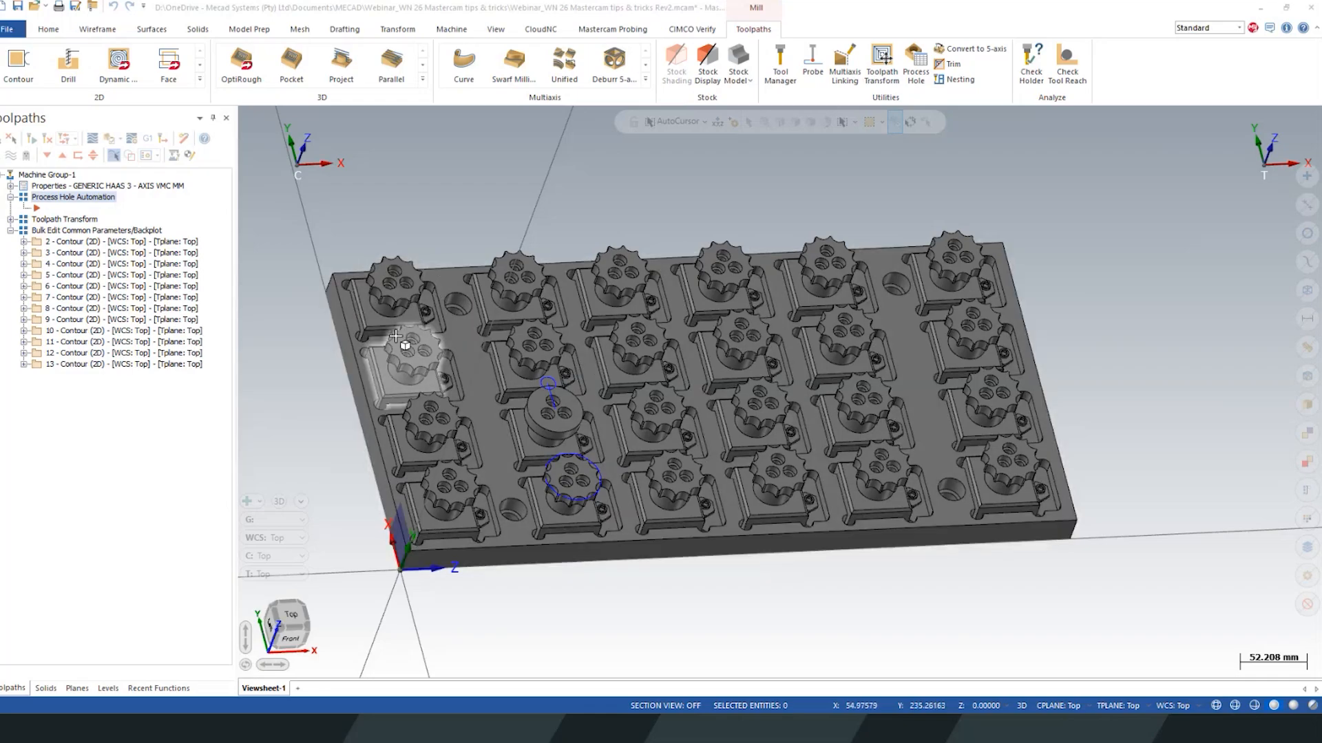
click(105, 690)
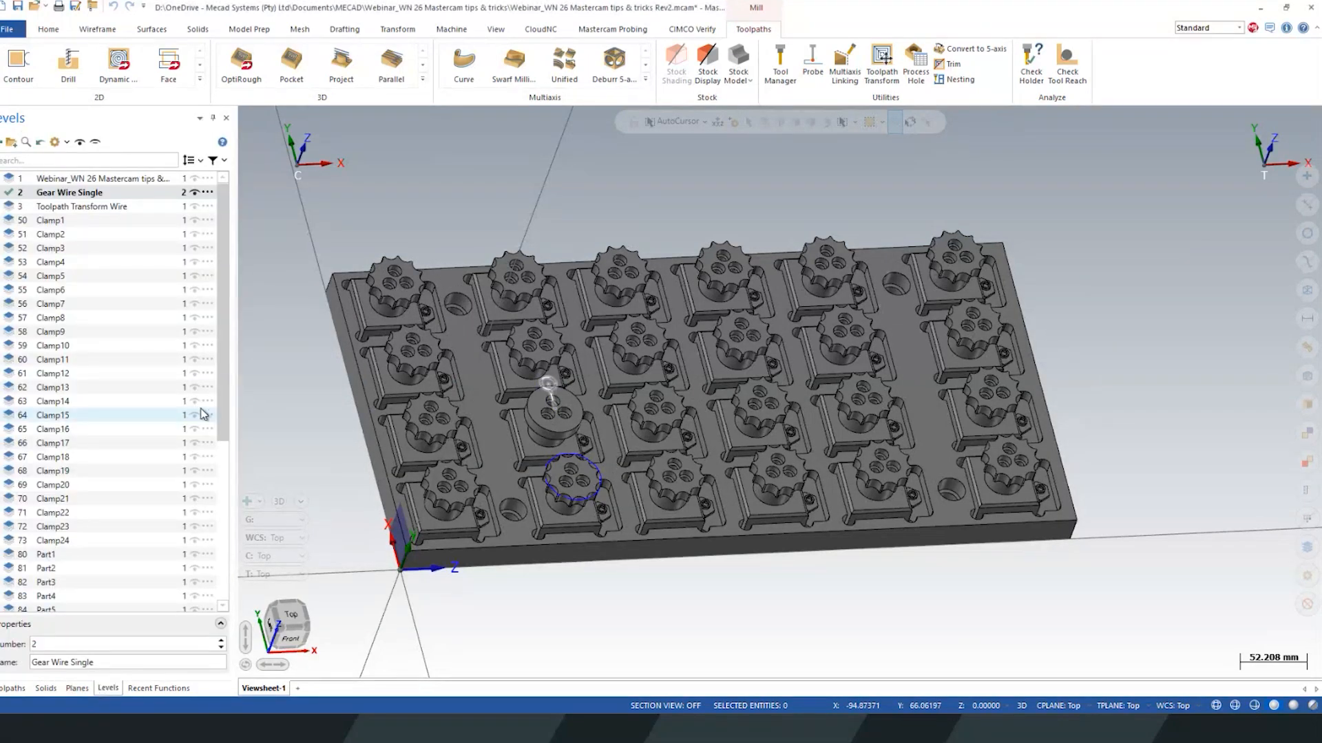
scroll(222, 393, down, 2)
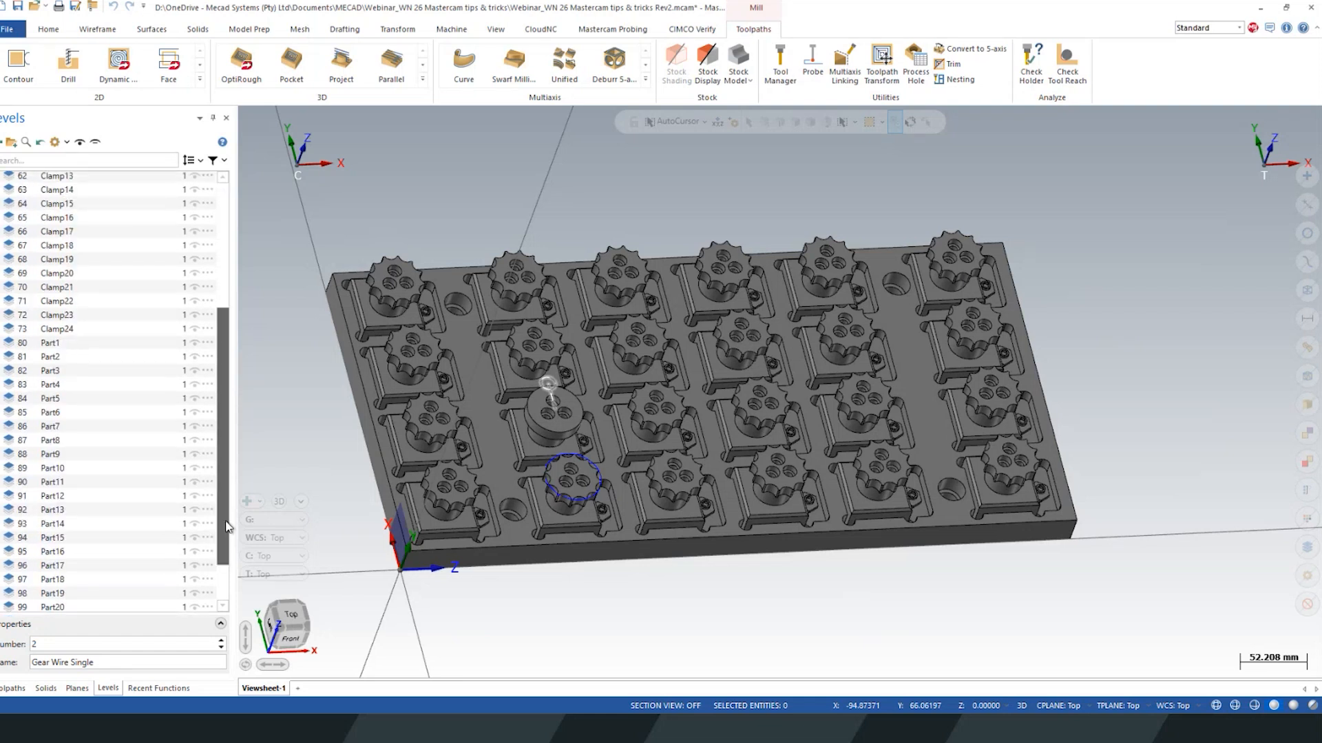
scroll(220, 386, up, 2)
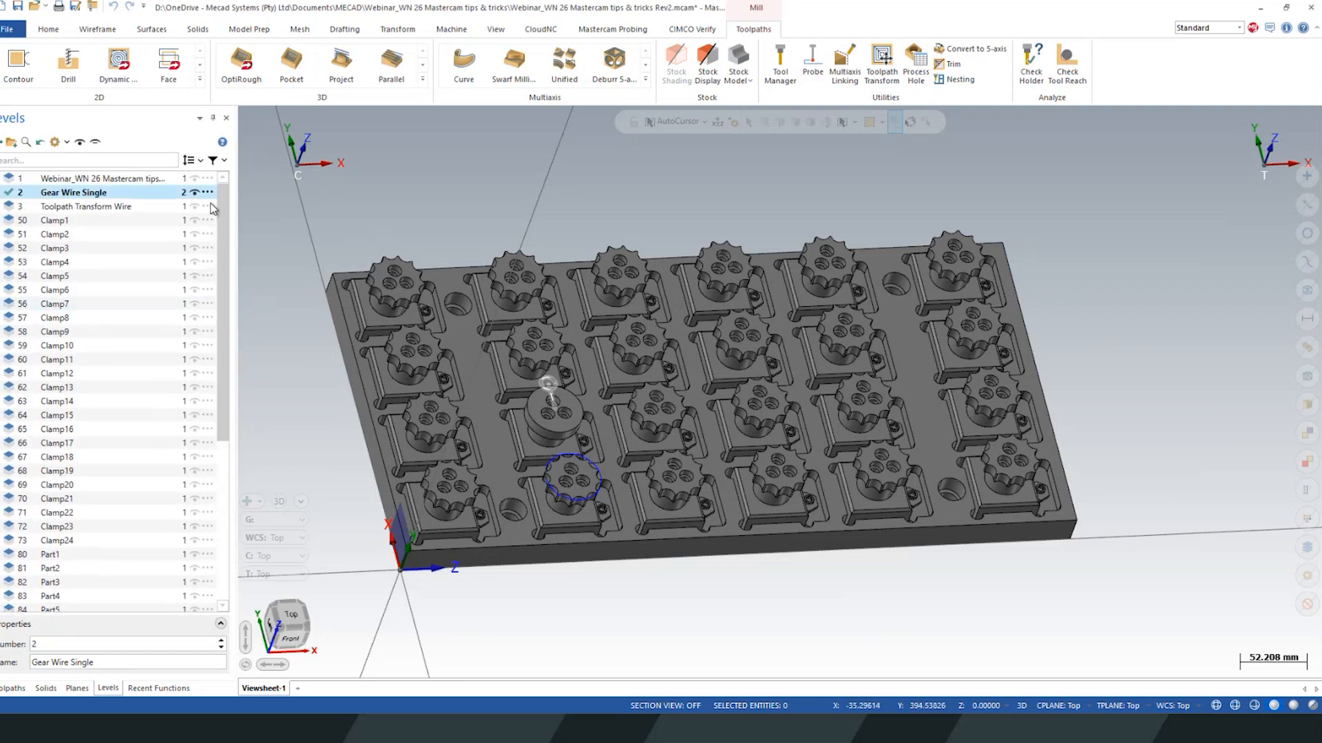
click(44, 220)
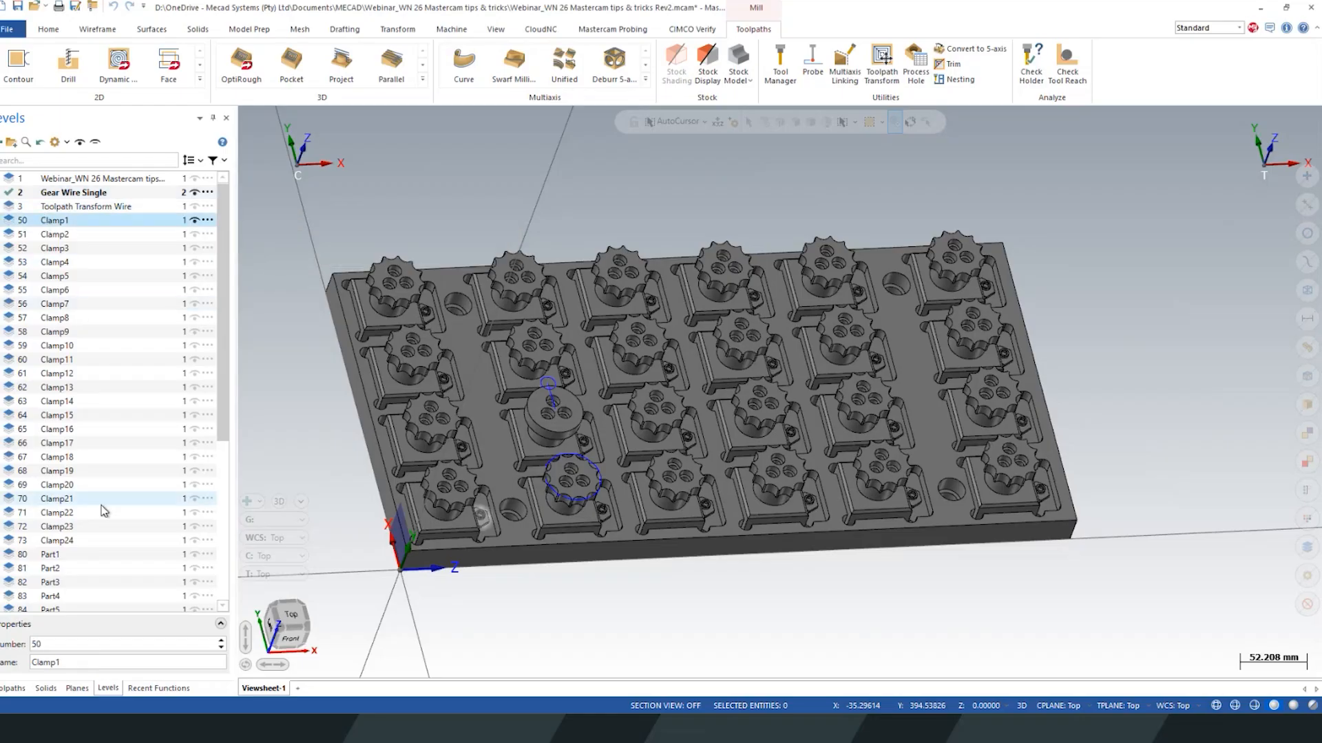
shift+click(58, 540)
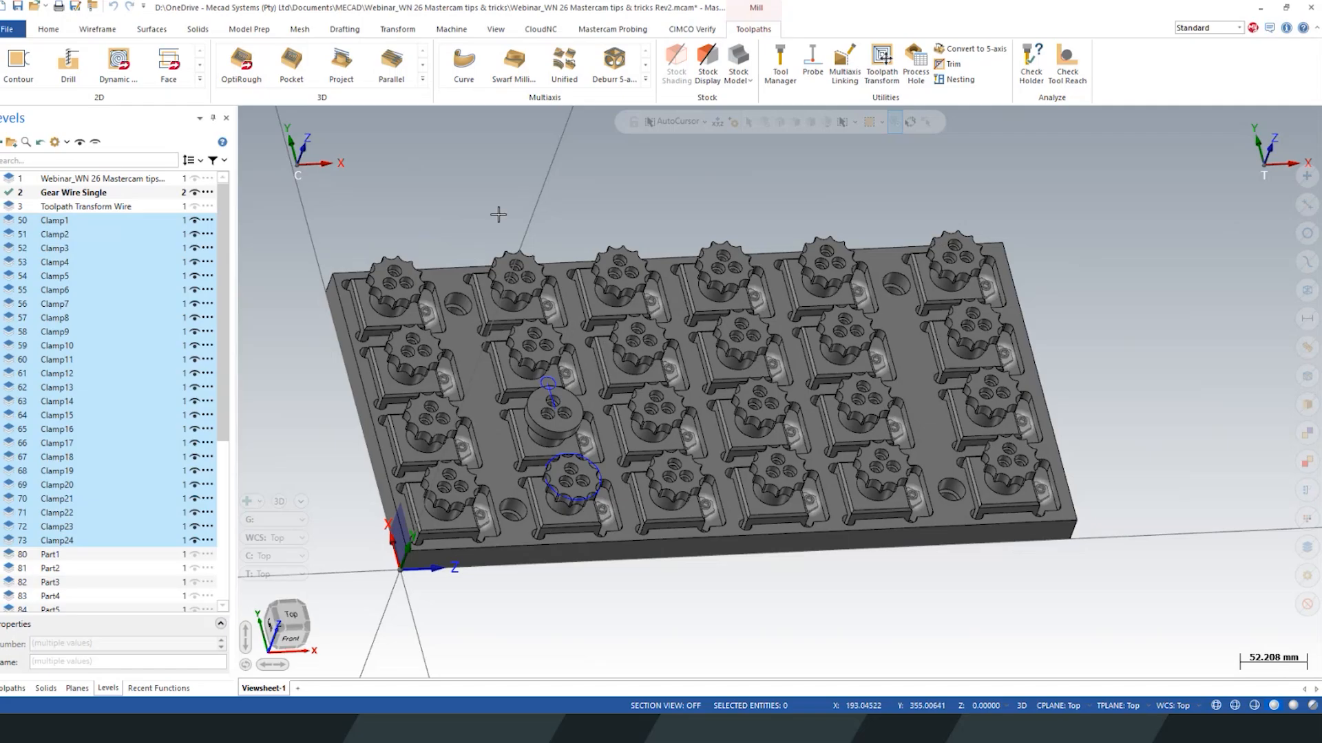
right_click(60, 220)
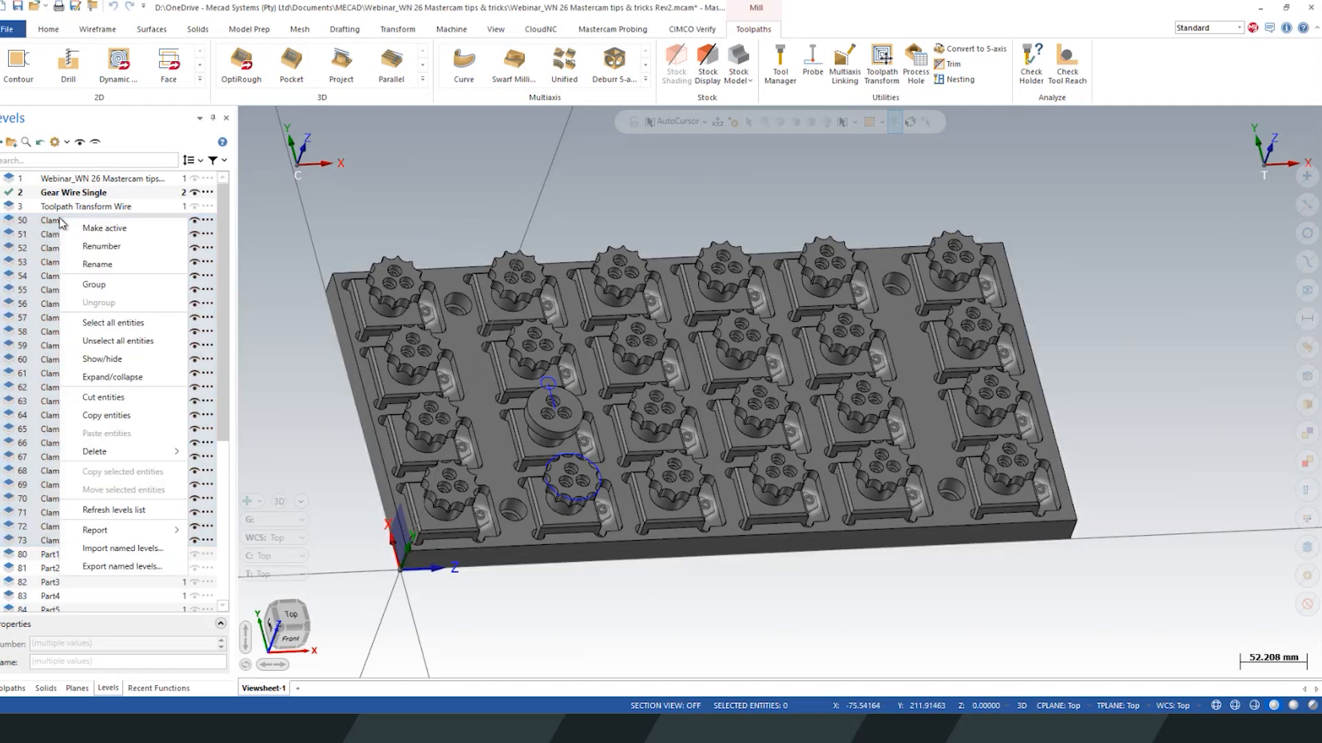
click(96, 285)
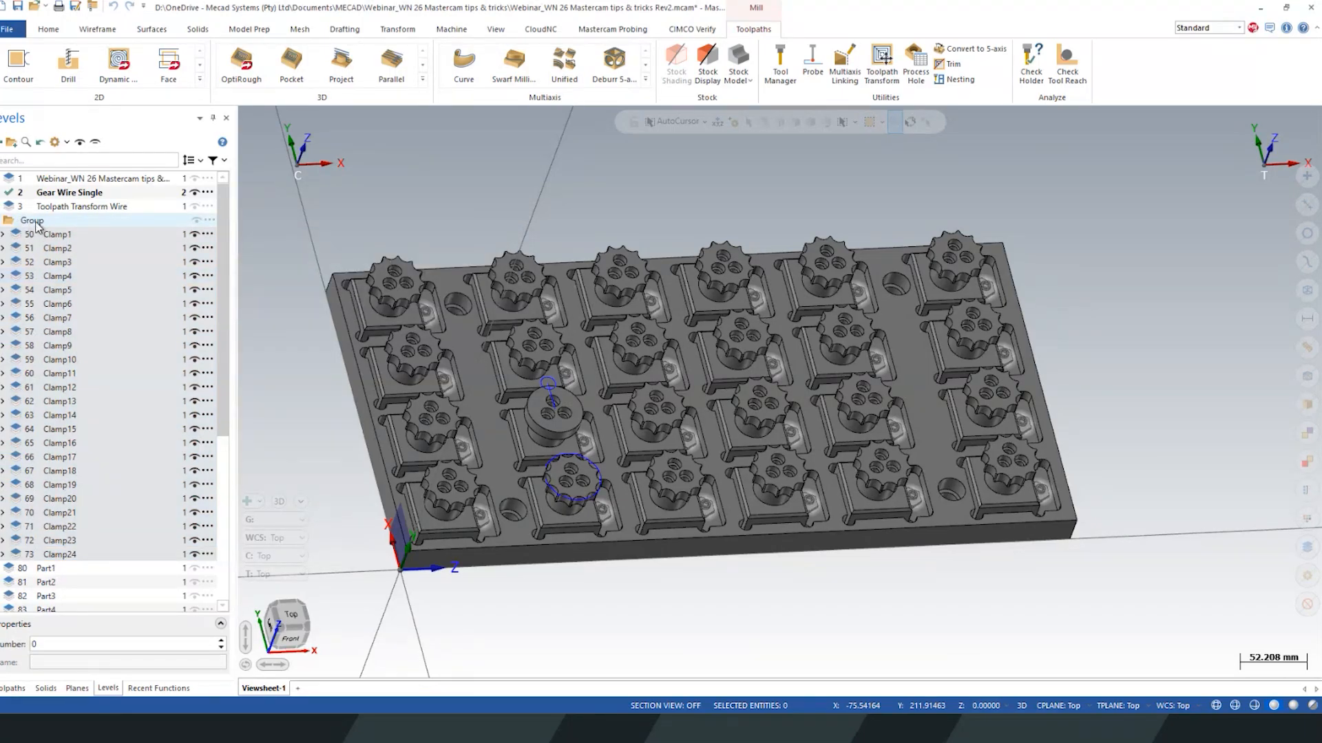
Step: Rename the new level group Clamps and collapse it
click(38, 221)
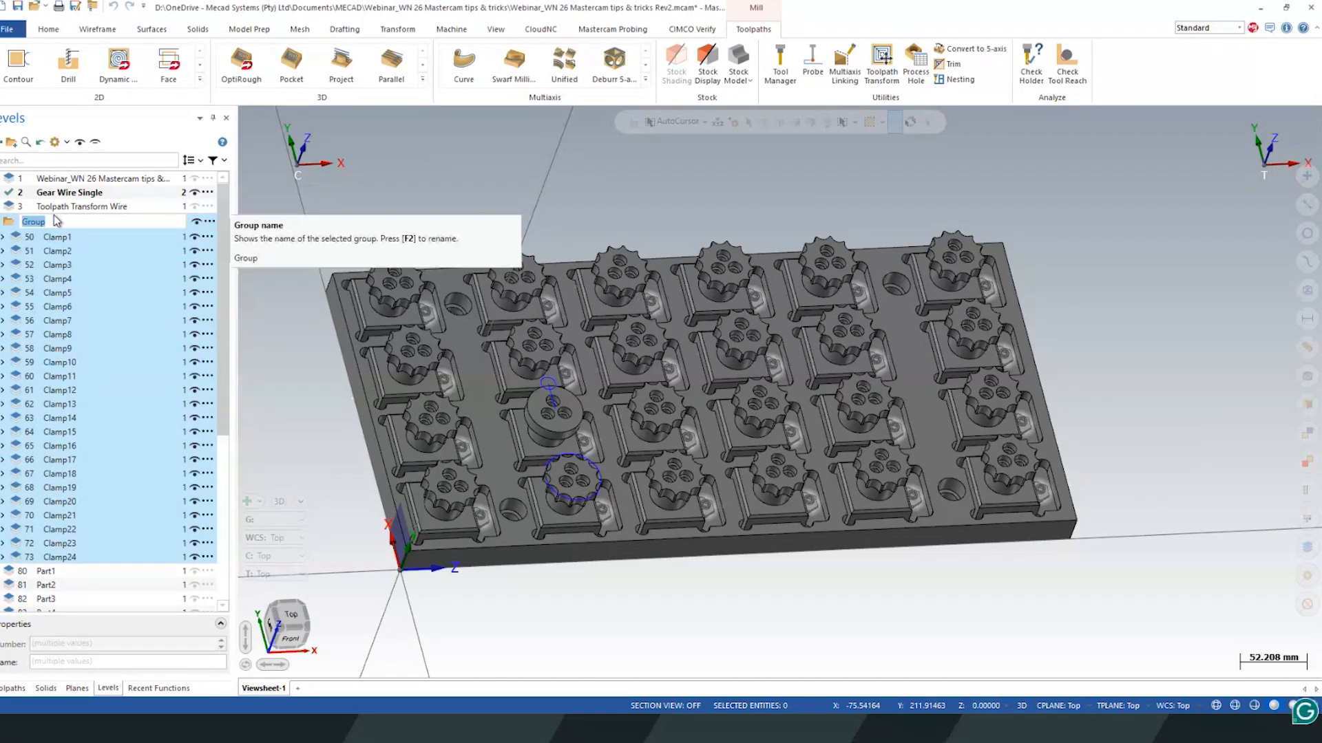
text(Clamps)
key(Return)
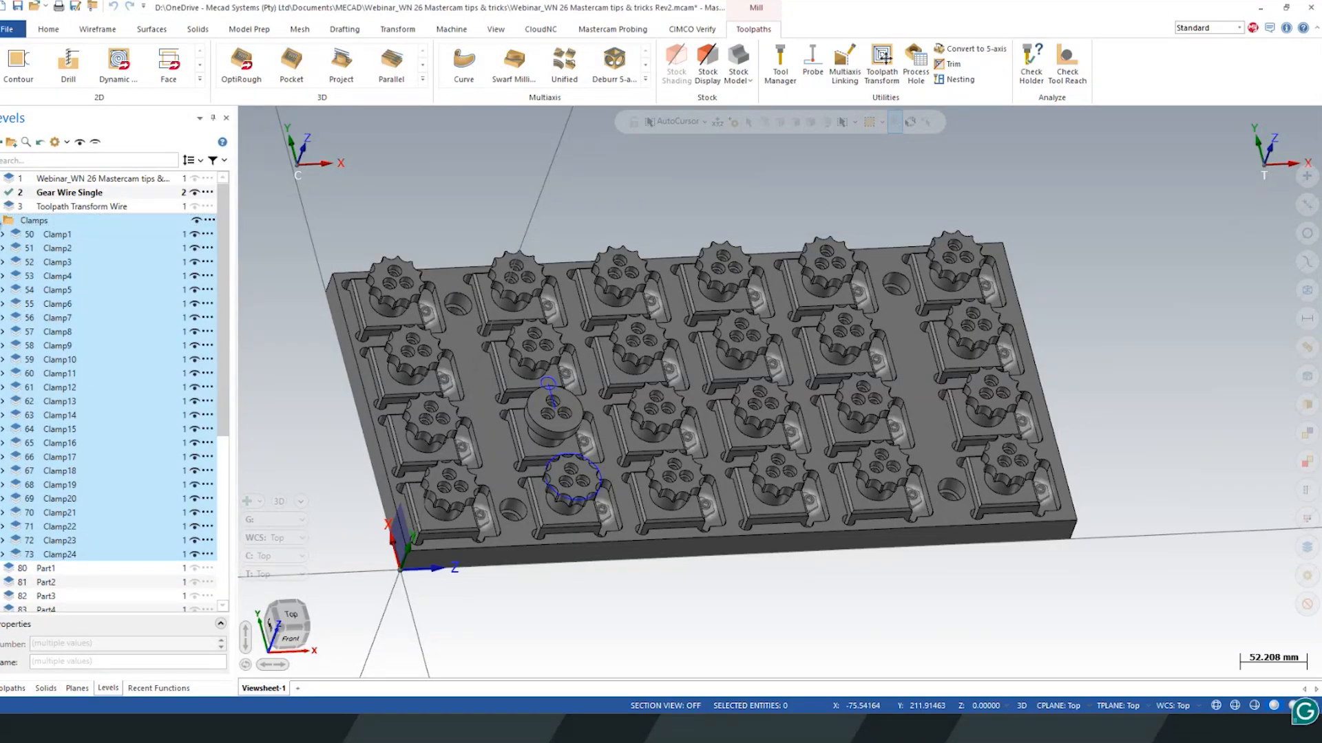
click(0, 221)
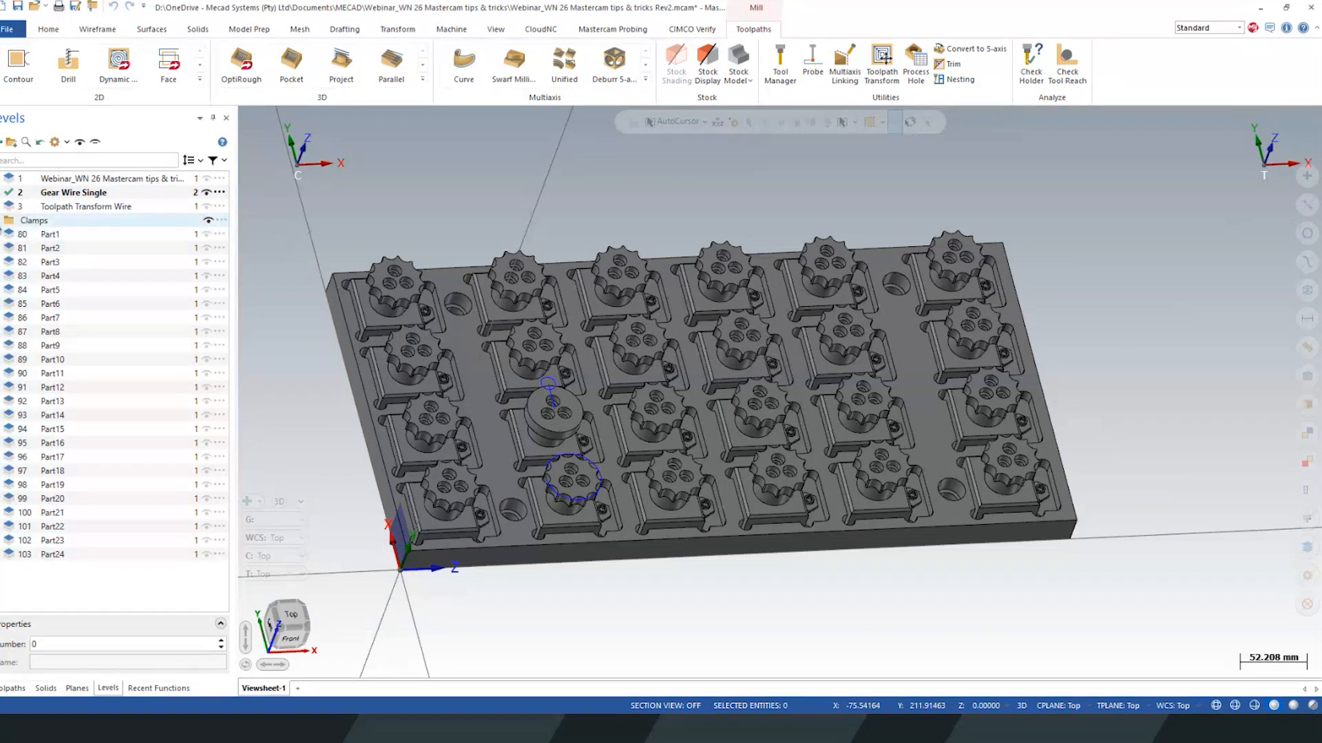
click(2, 221)
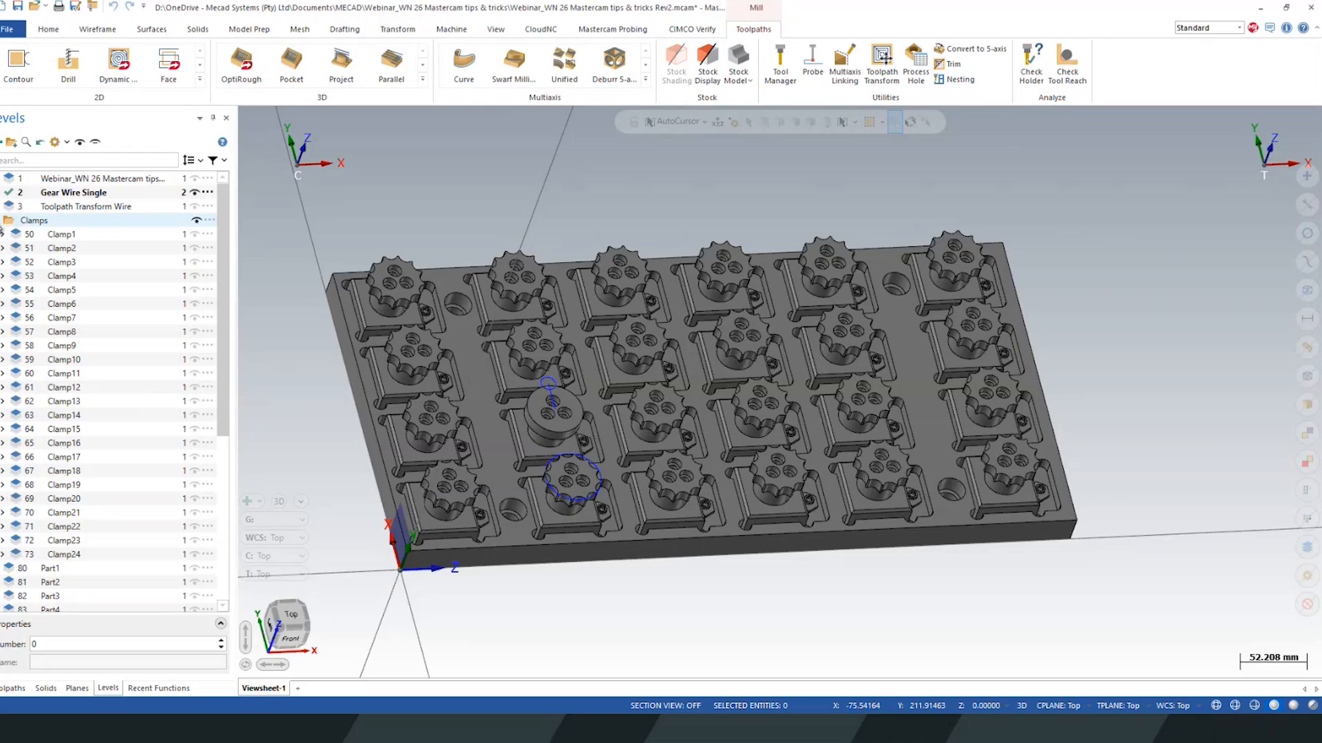
click(2, 222)
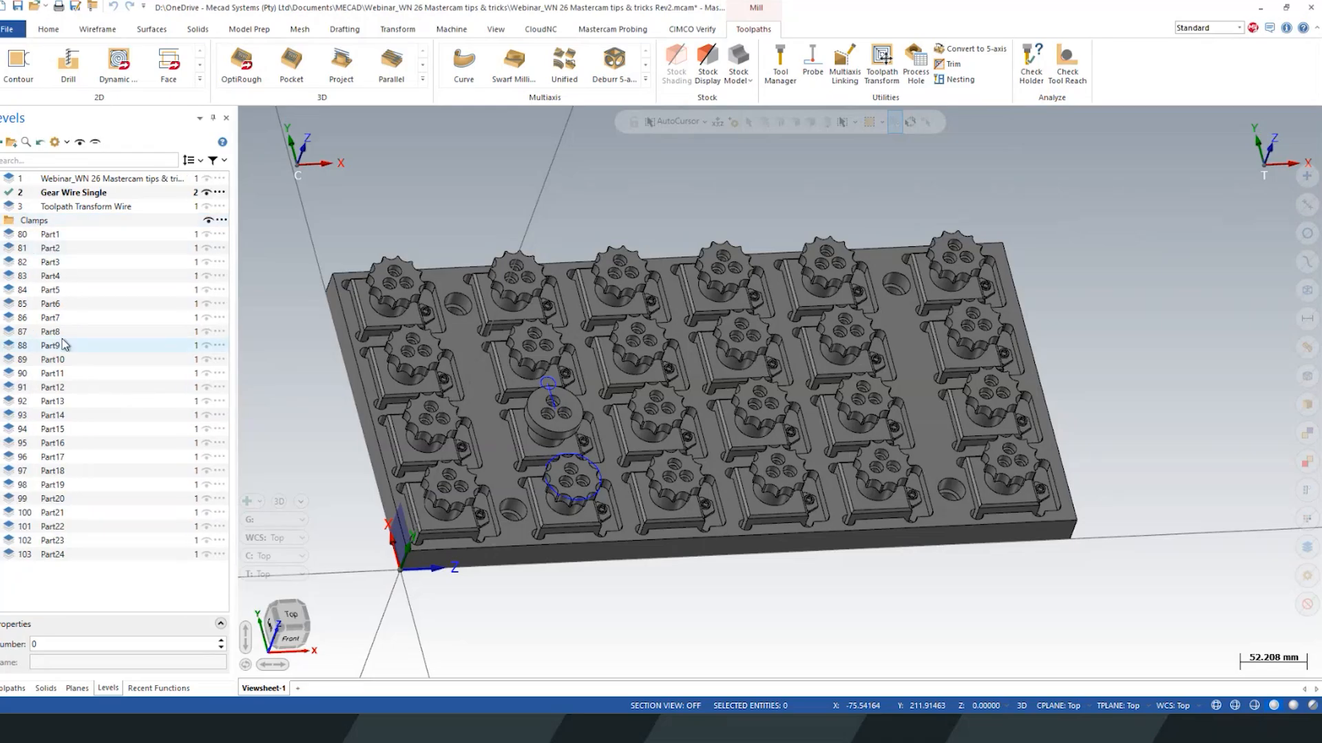
Step: Check the filter and sort options available for the level list without changing them
click(223, 161)
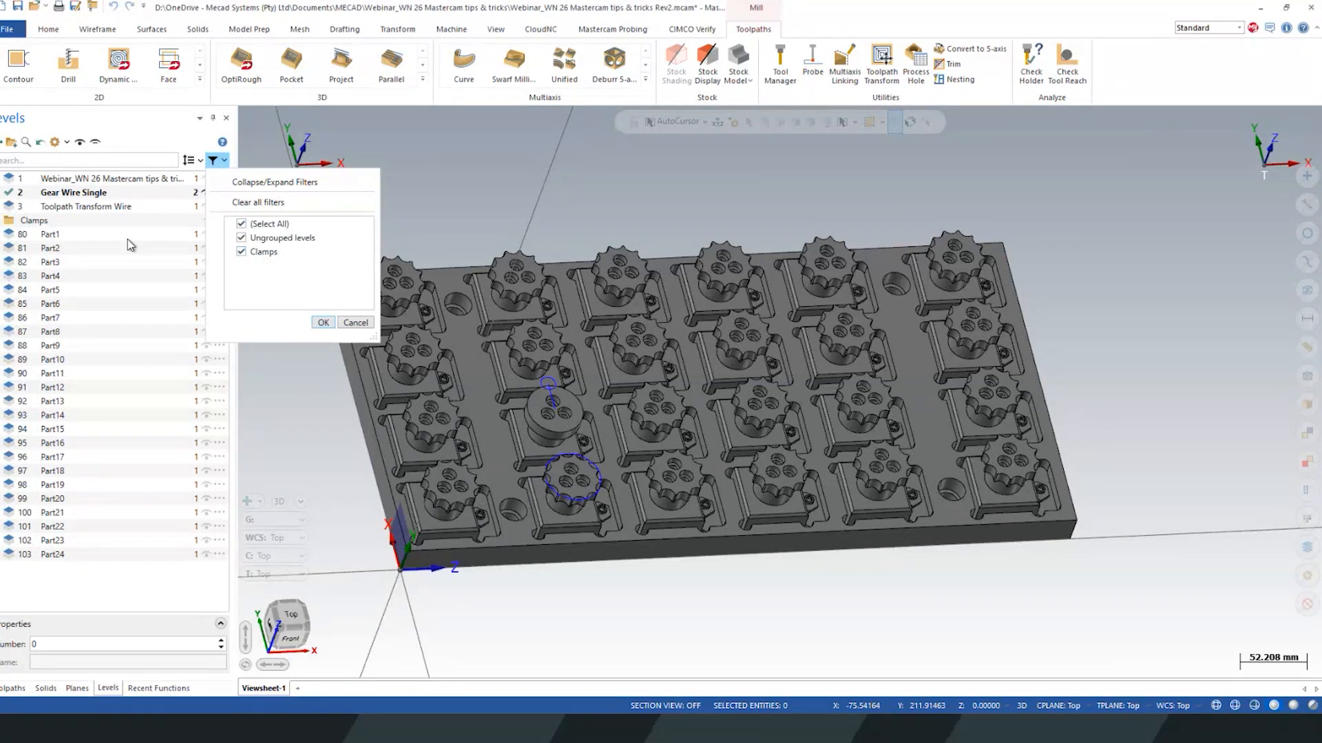
click(356, 324)
click(200, 162)
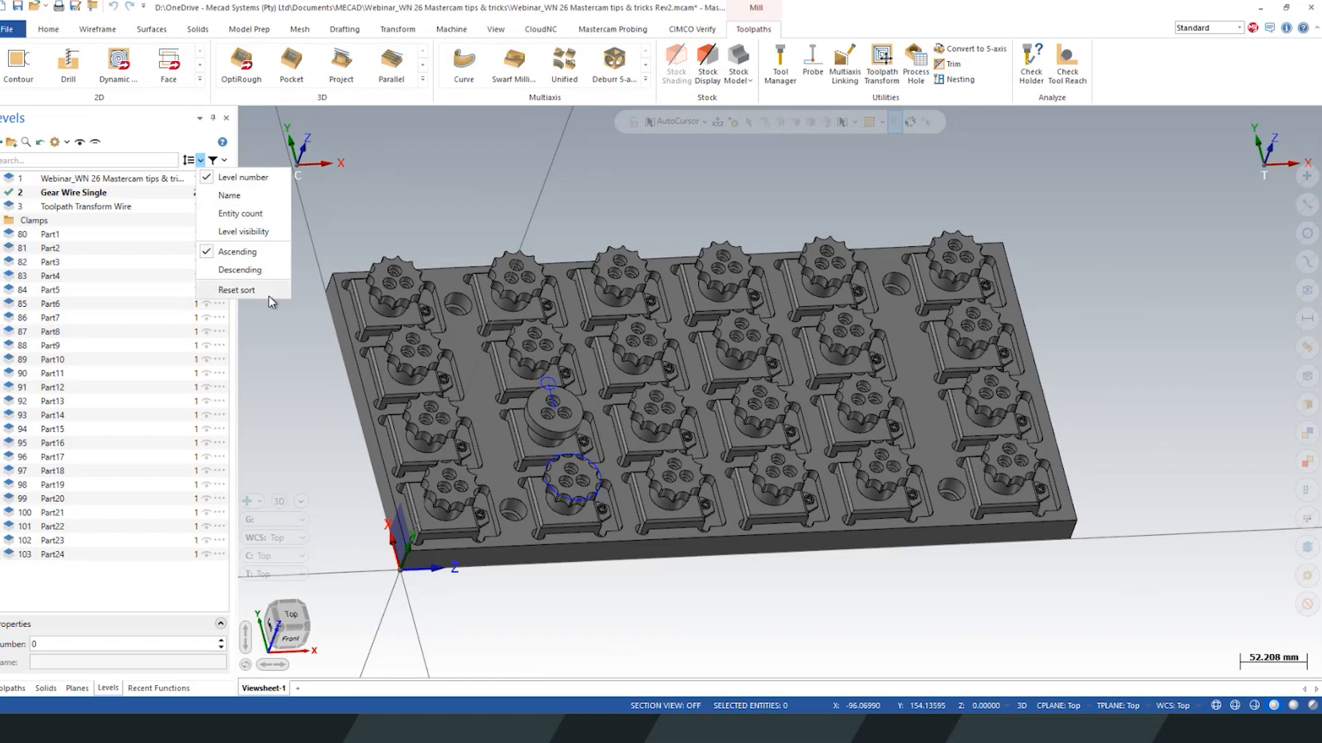
click(329, 206)
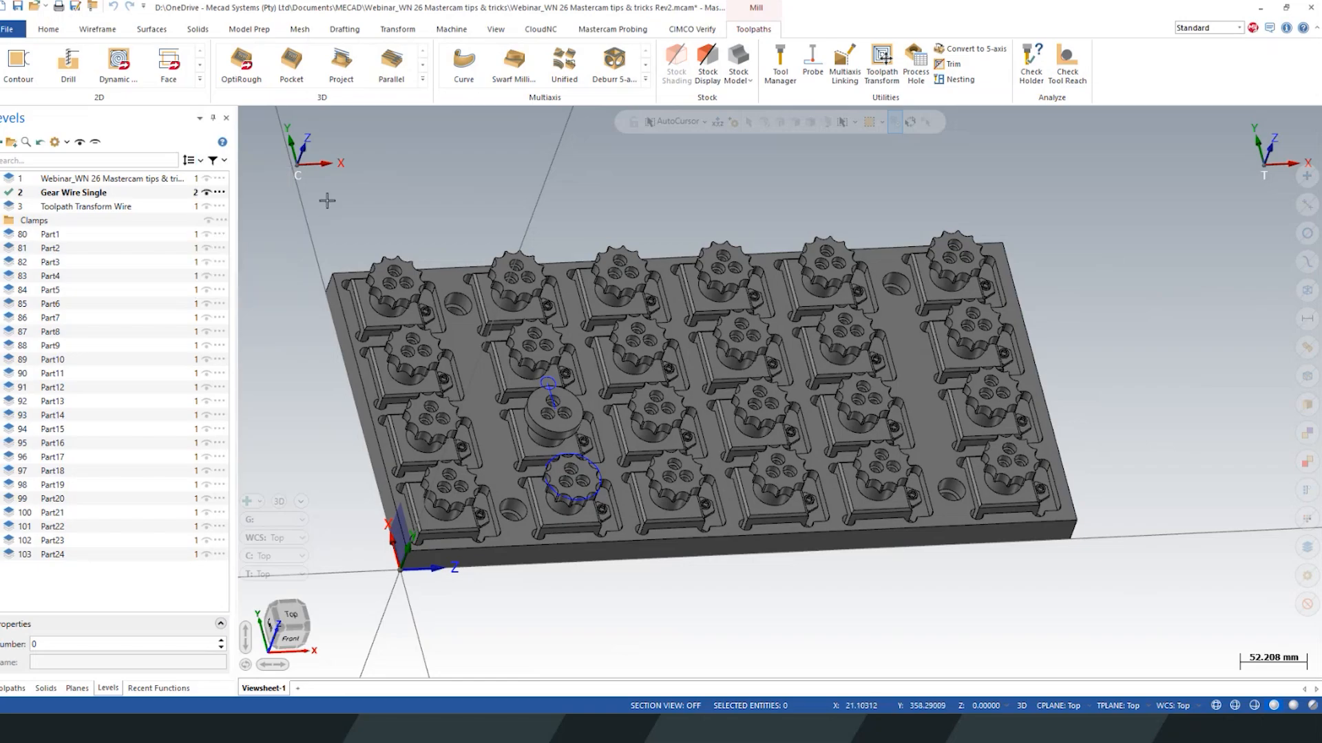
Step: Look through the planes list, inspect the subgroup nested in Group 1, and collapse Group 1
click(77, 688)
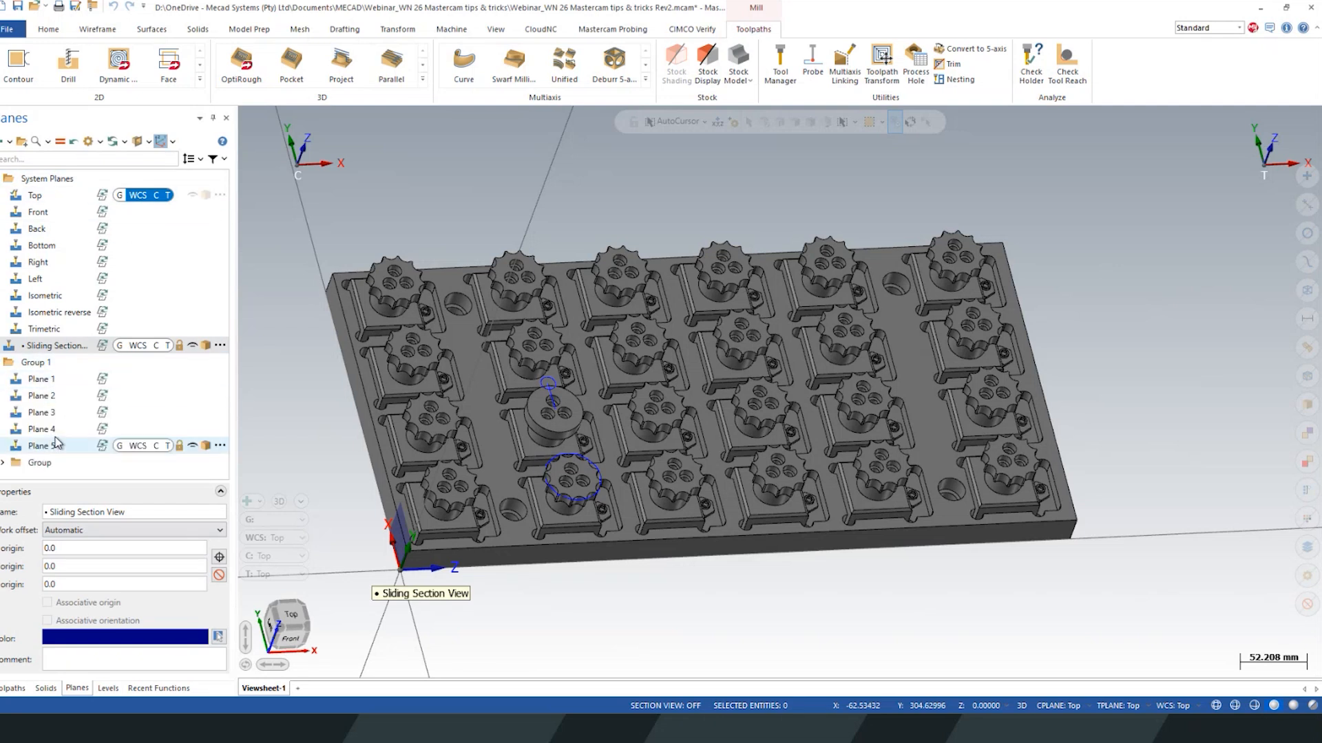
click(3, 464)
scroll(103, 375, down, 2)
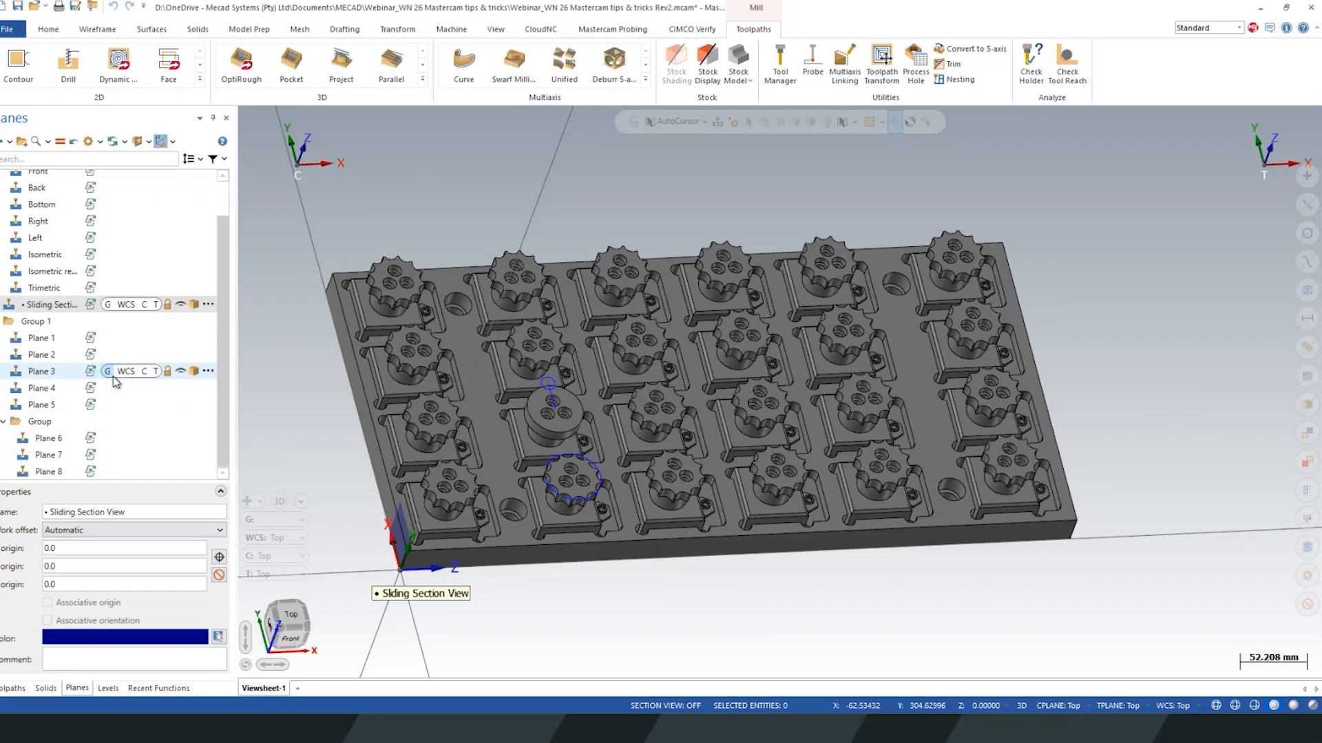
click(3, 421)
click(3, 363)
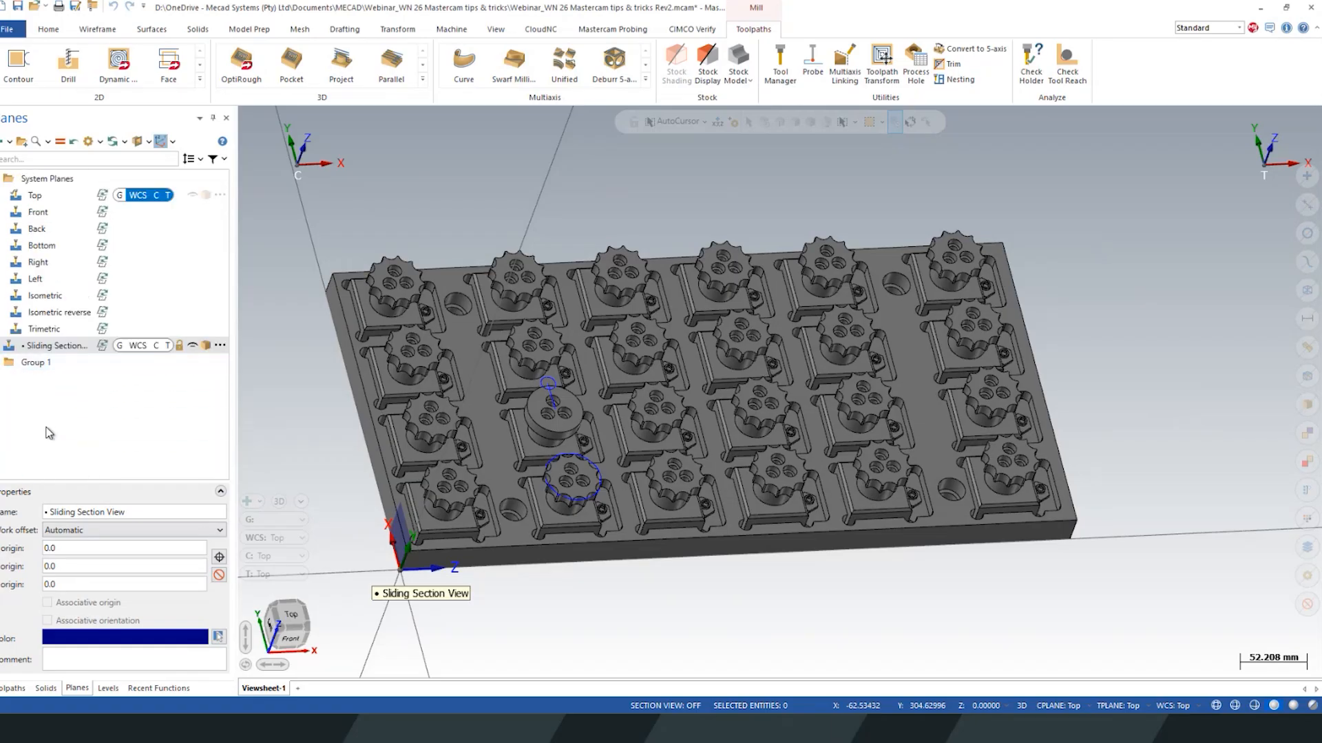
Step: Check the filter options of the planes list and sort it by name in ascending order
click(214, 160)
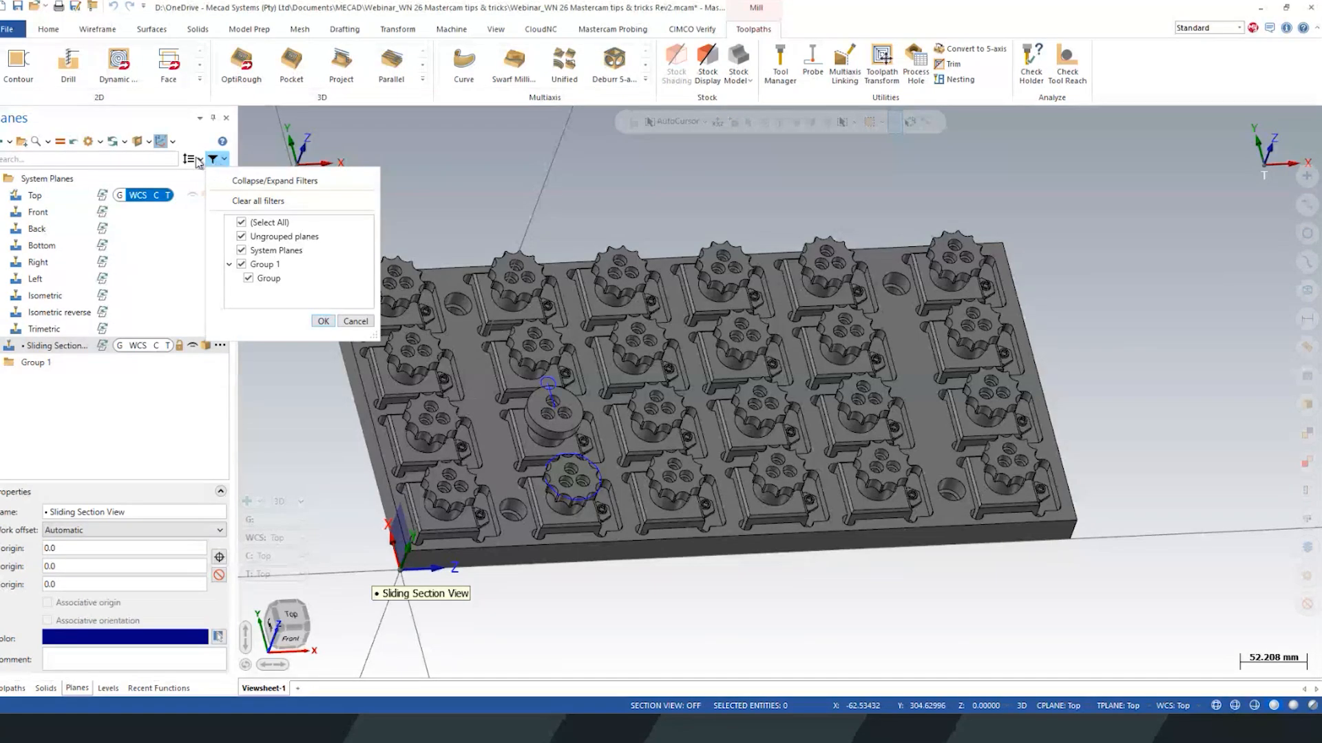
click(196, 160)
click(194, 159)
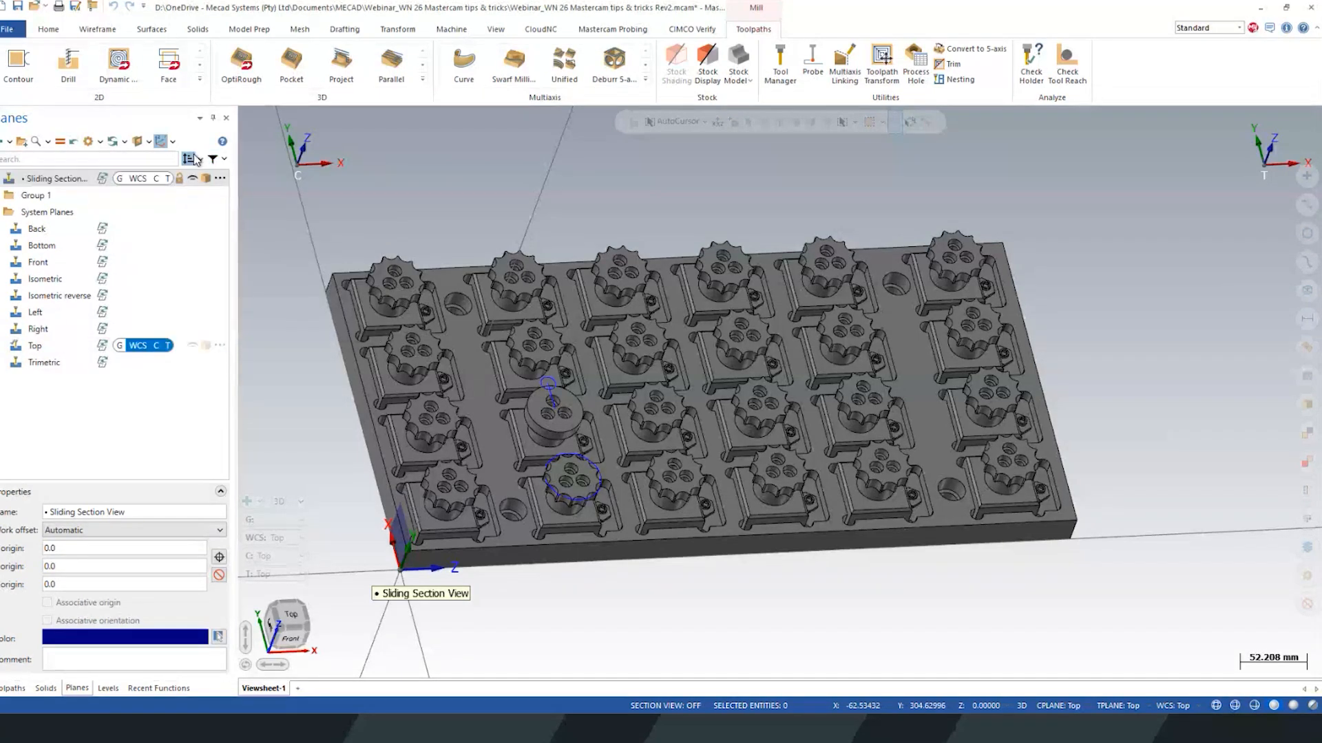
click(200, 159)
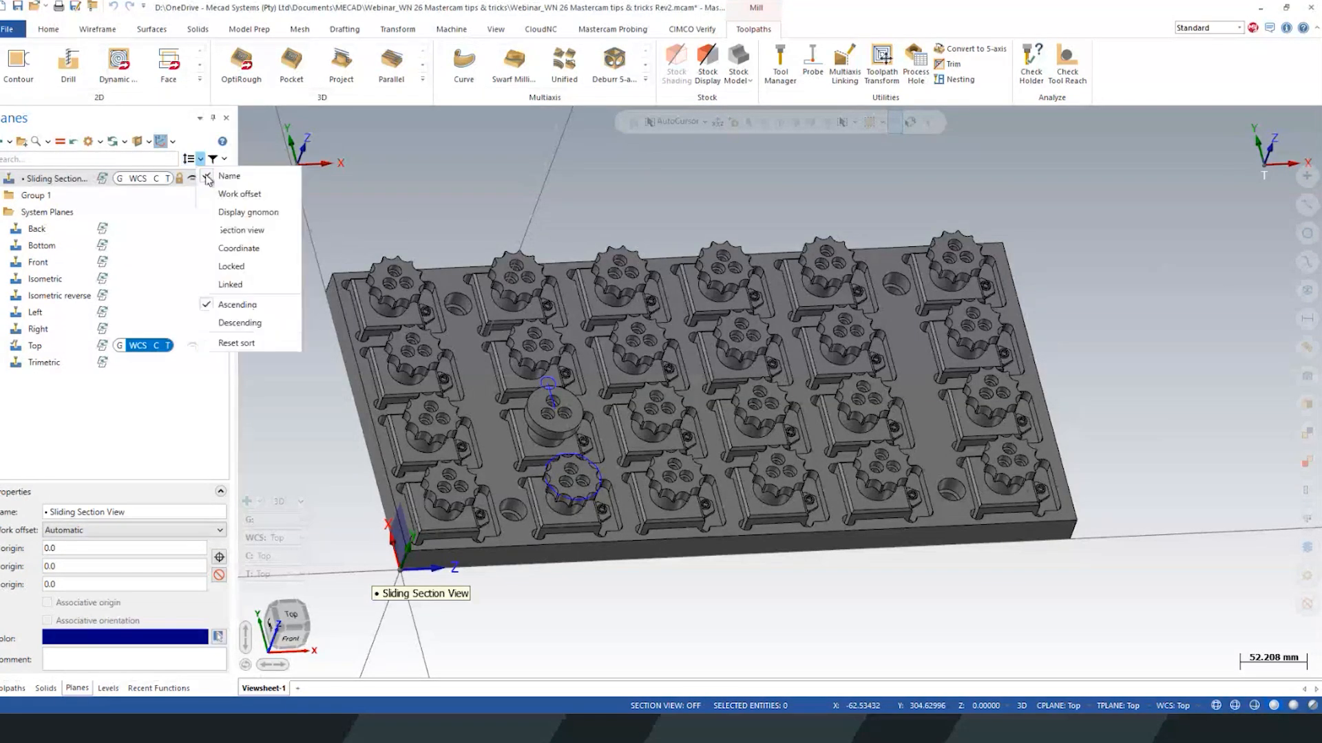
click(234, 361)
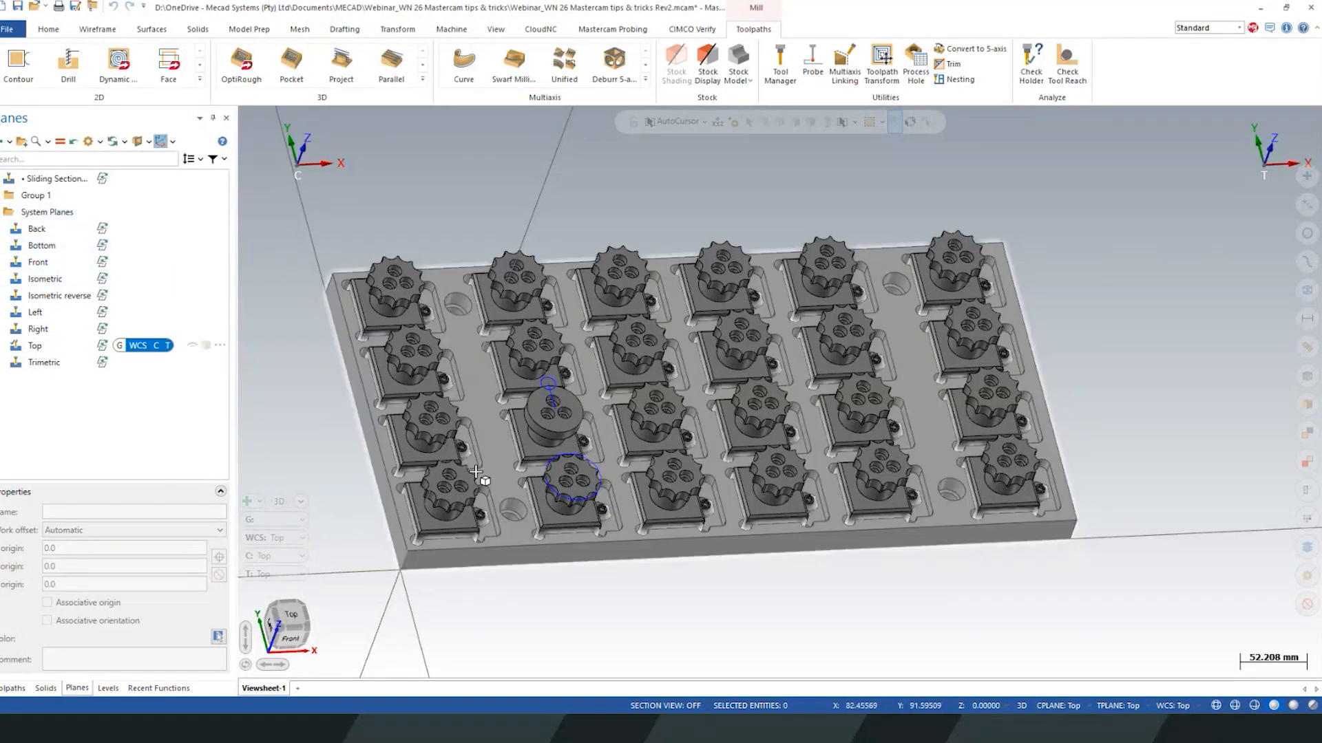
Step: Start Rotate with the Copy method and select the small circle at the edge of the uncut gear blank
click(11, 689)
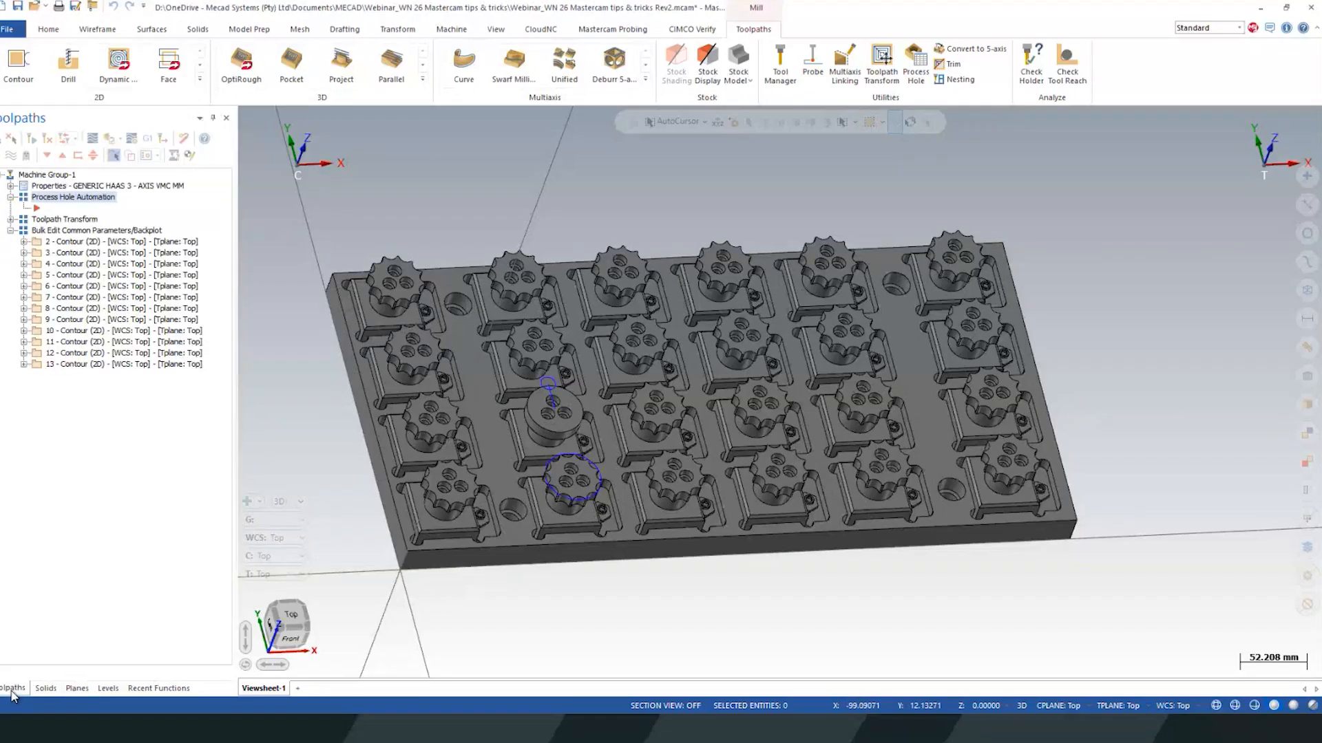
scroll(538, 433, up, 1)
scroll(538, 432, up, 6)
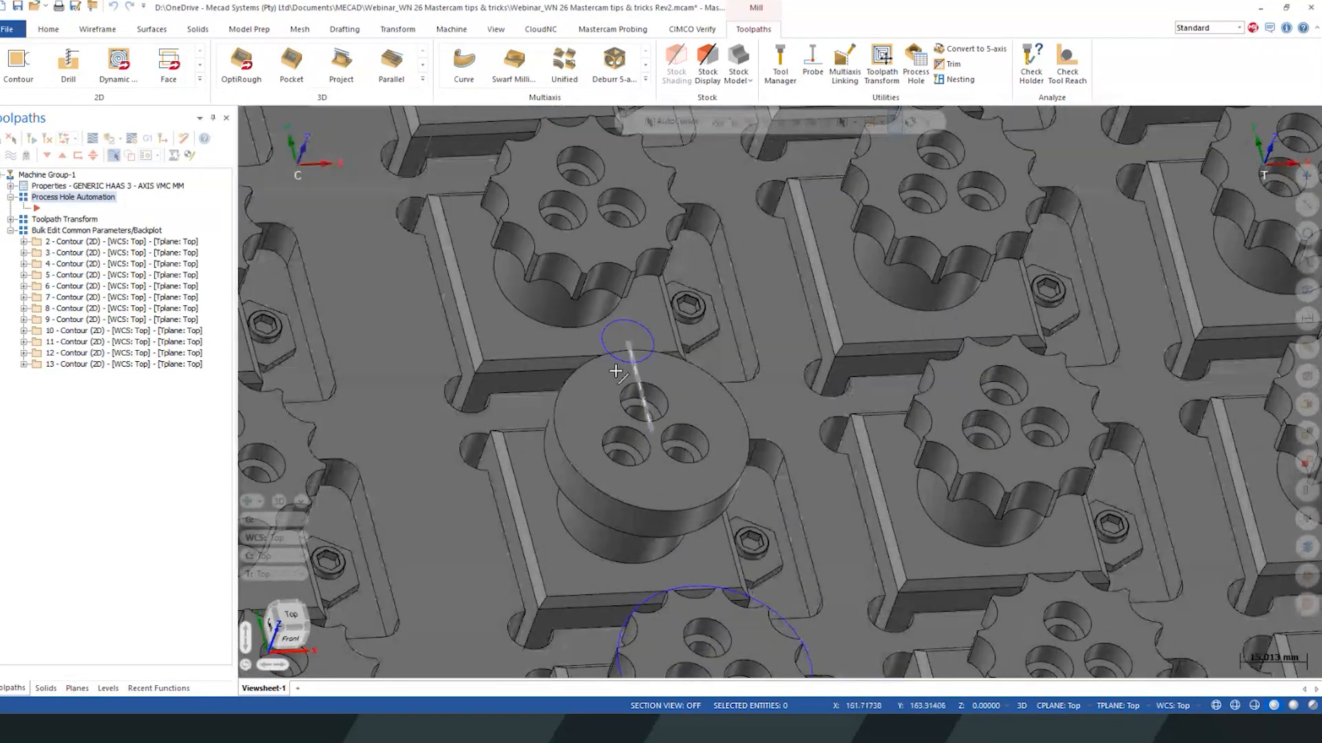
middle_drag(684, 358, 696, 224)
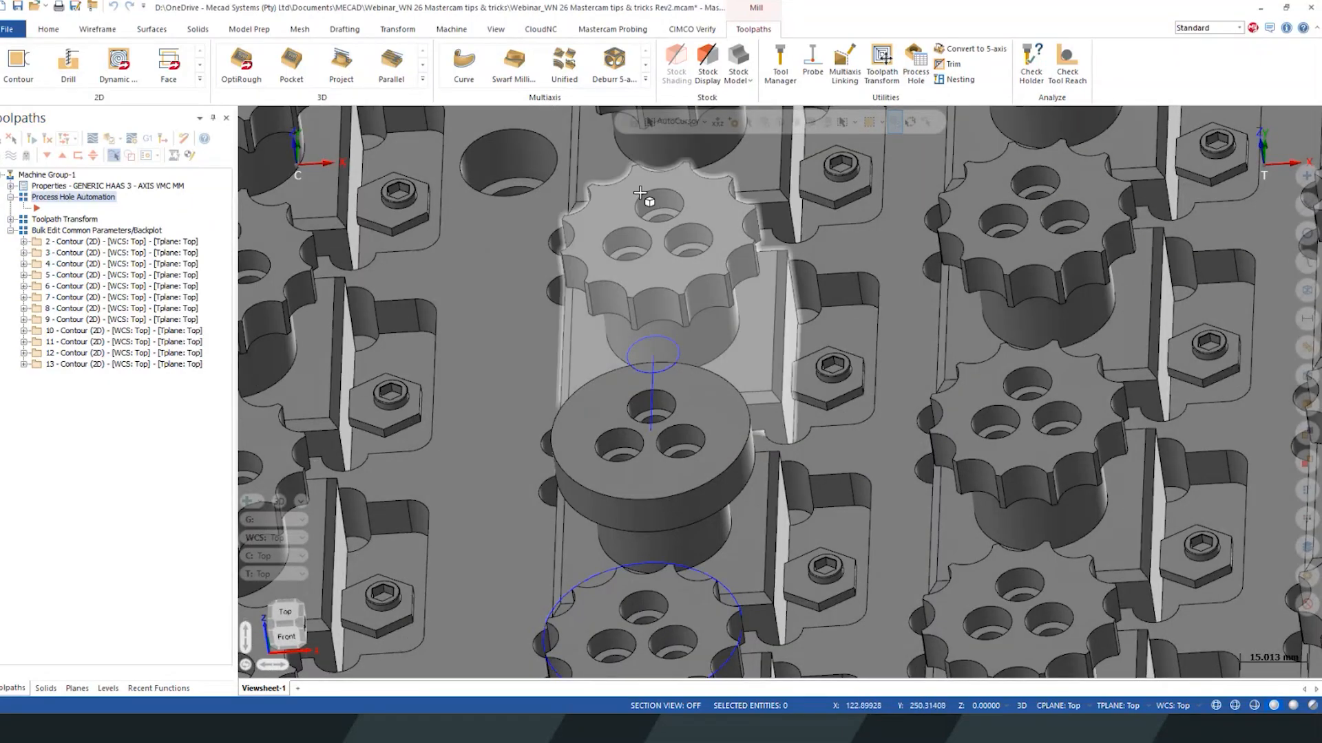
mouse_move(744, 279)
middle_down()
mouse_move(713, 296)
mouse_move(703, 371)
mouse_move(630, 349)
mouse_move(611, 281)
mouse_move(667, 388)
middle_up()
scroll(702, 389, up, 5)
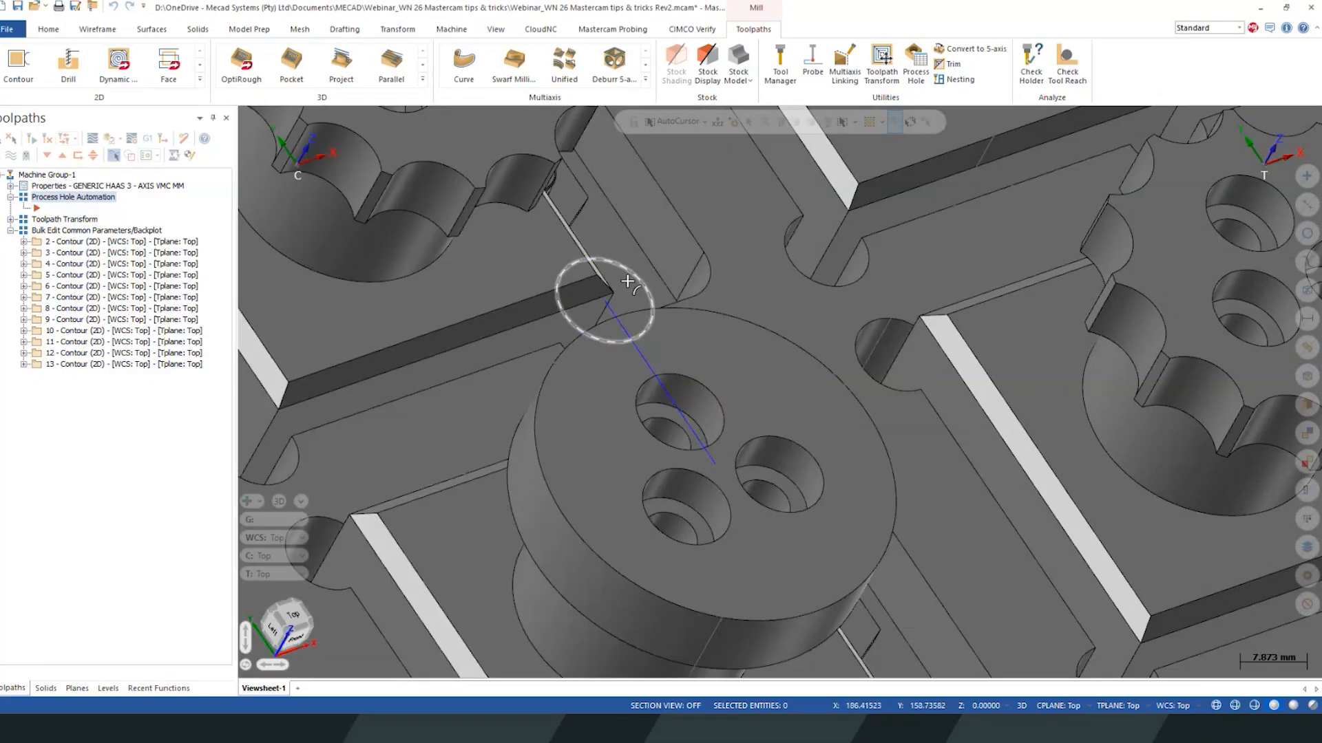
click(402, 29)
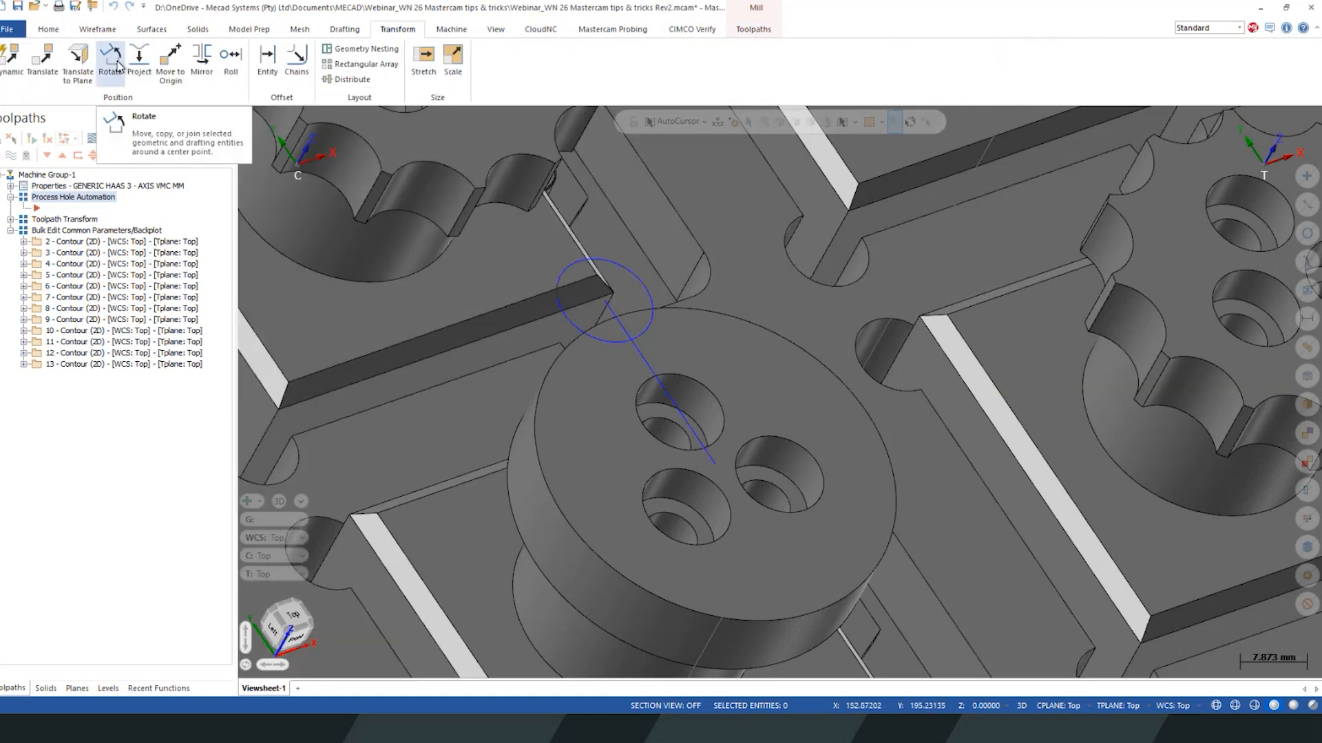
click(111, 61)
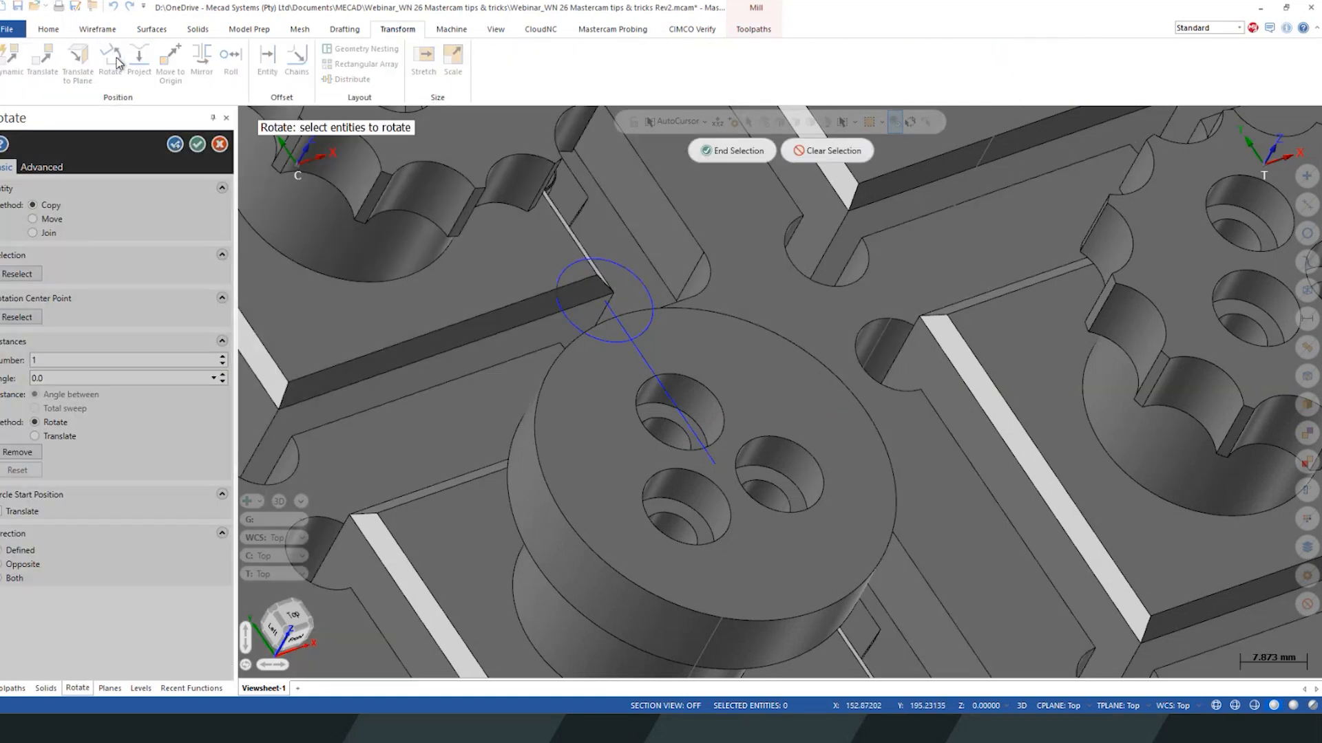
click(647, 282)
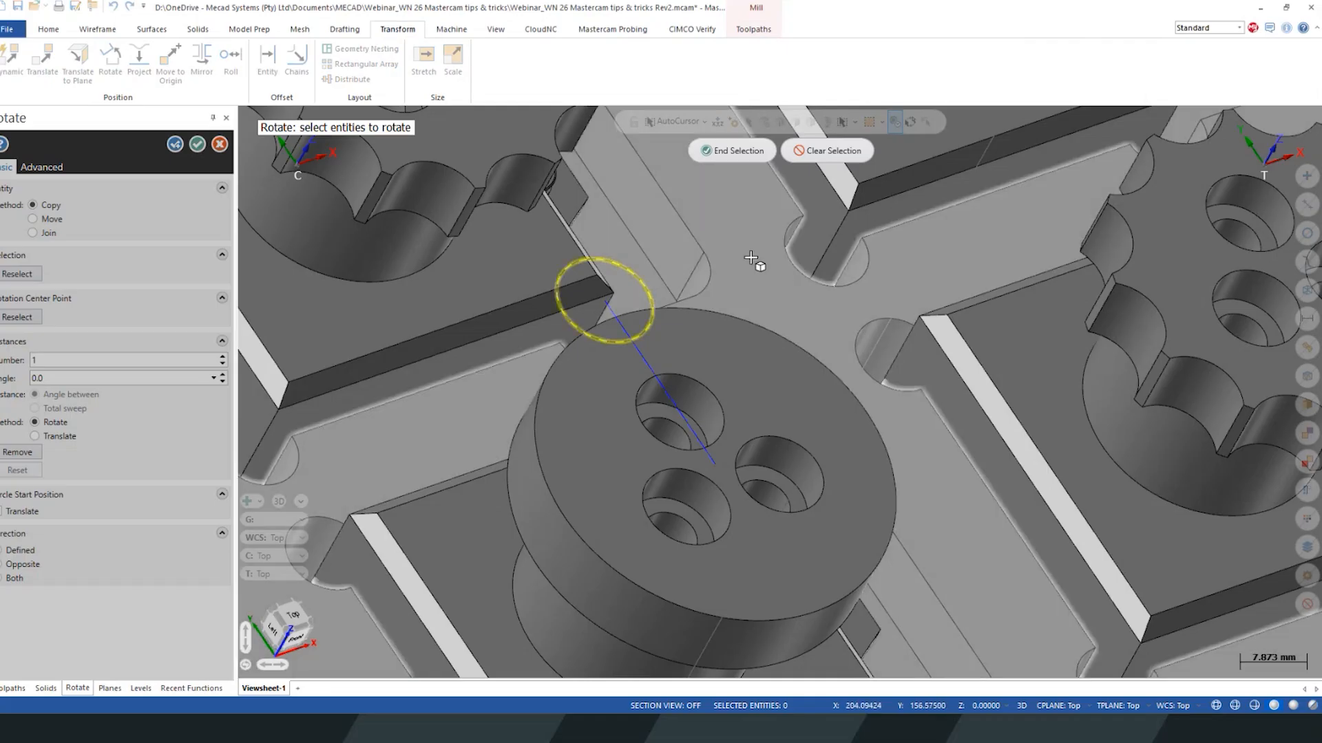
scroll(672, 323, down, 3)
scroll(651, 402, down, 5)
scroll(671, 375, up, 3)
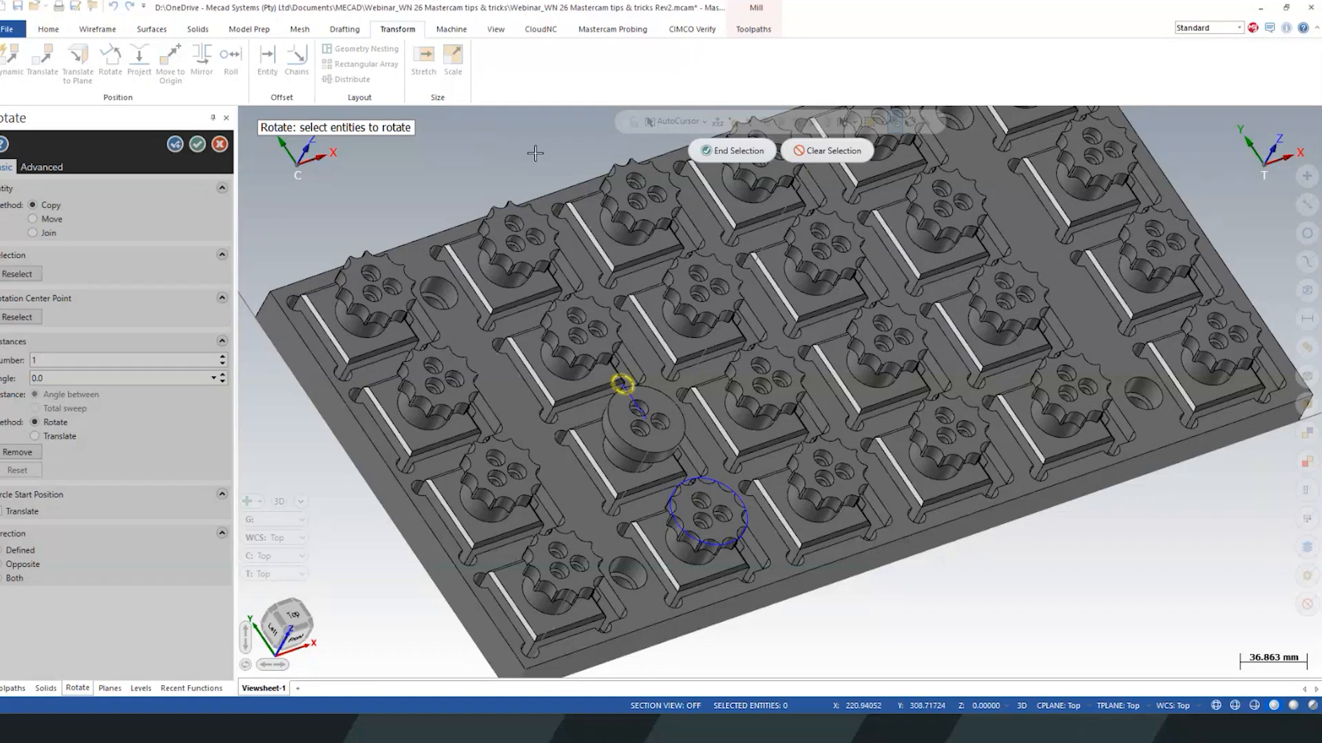
key(Return)
scroll(680, 365, up, 10)
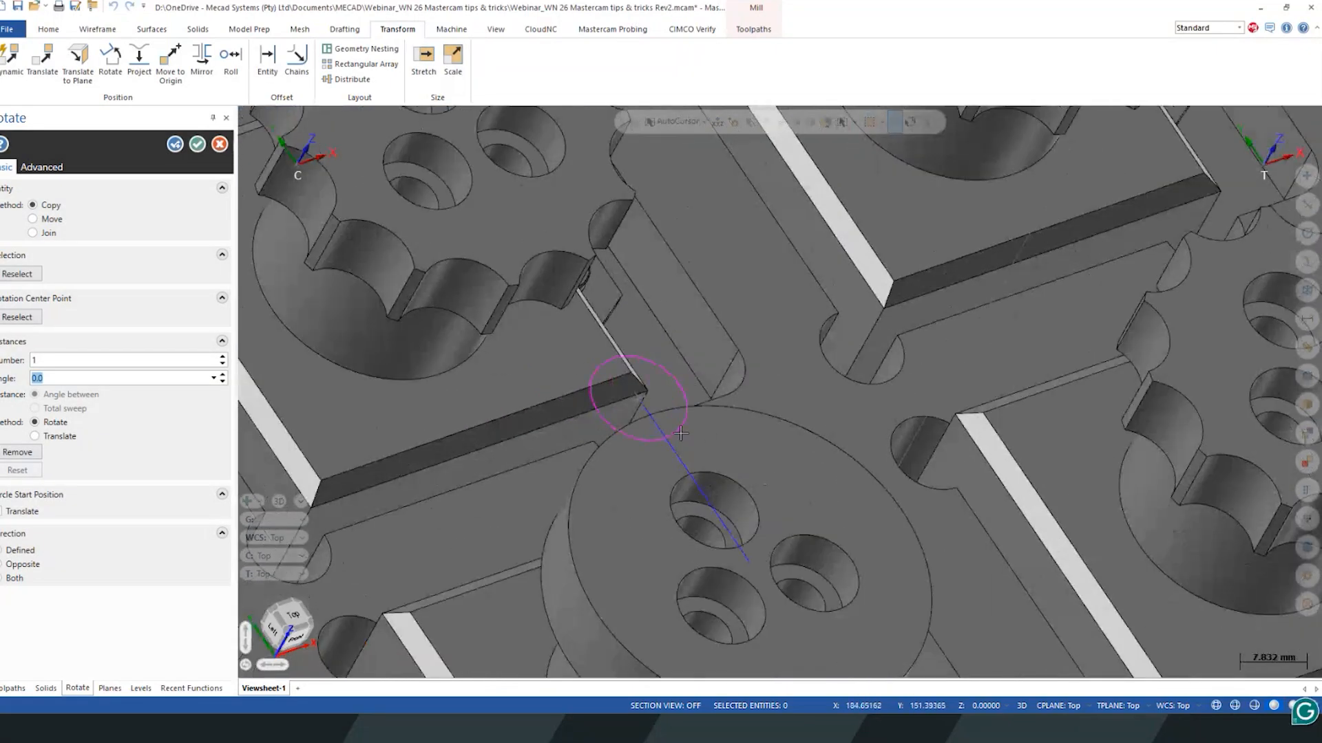
Step: Set the Rotate operation to 12 copies with an angle of 360/12 degrees between them
click(140, 379)
click(110, 363)
text(12)
click(108, 378)
text(360.0)
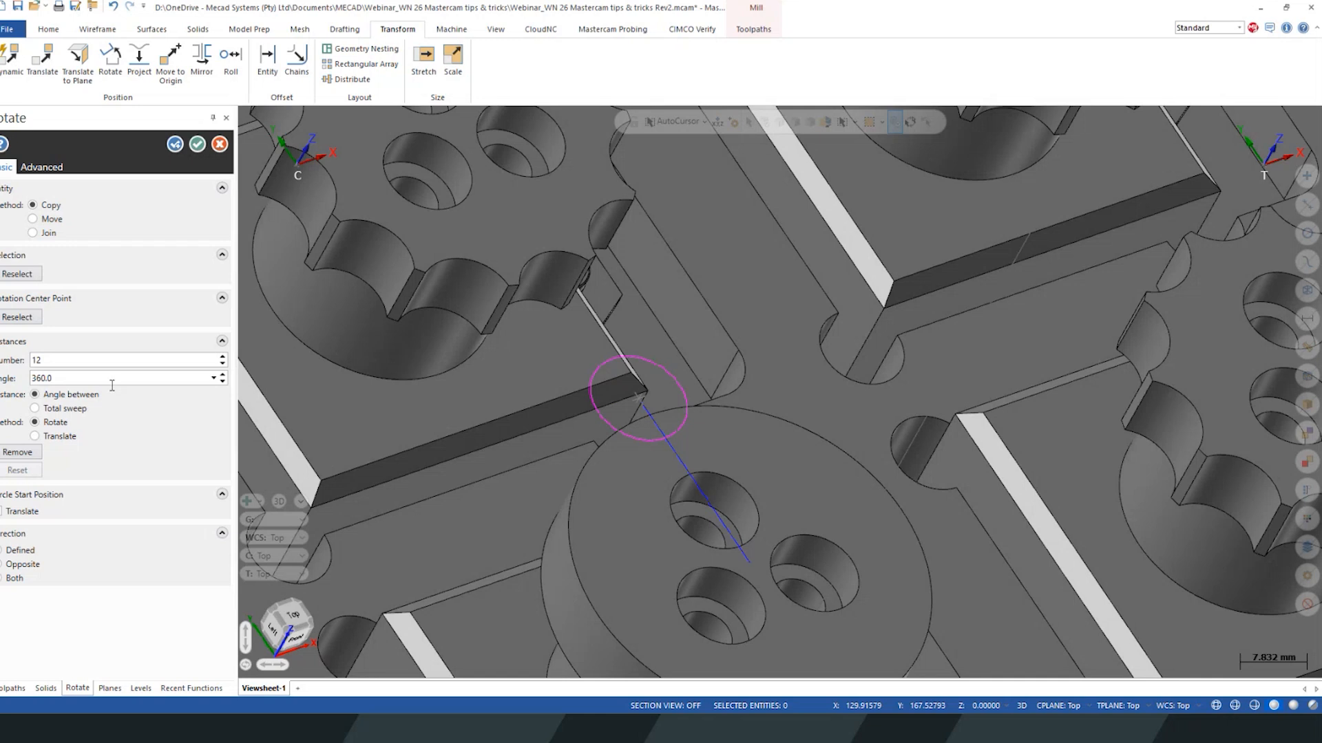
click(77, 378)
text(/12)
key(Return)
Step: Reselect the rotation center point at the center of the uncut gear blank, at the inner end of the construction line
scroll(719, 282, down, 6)
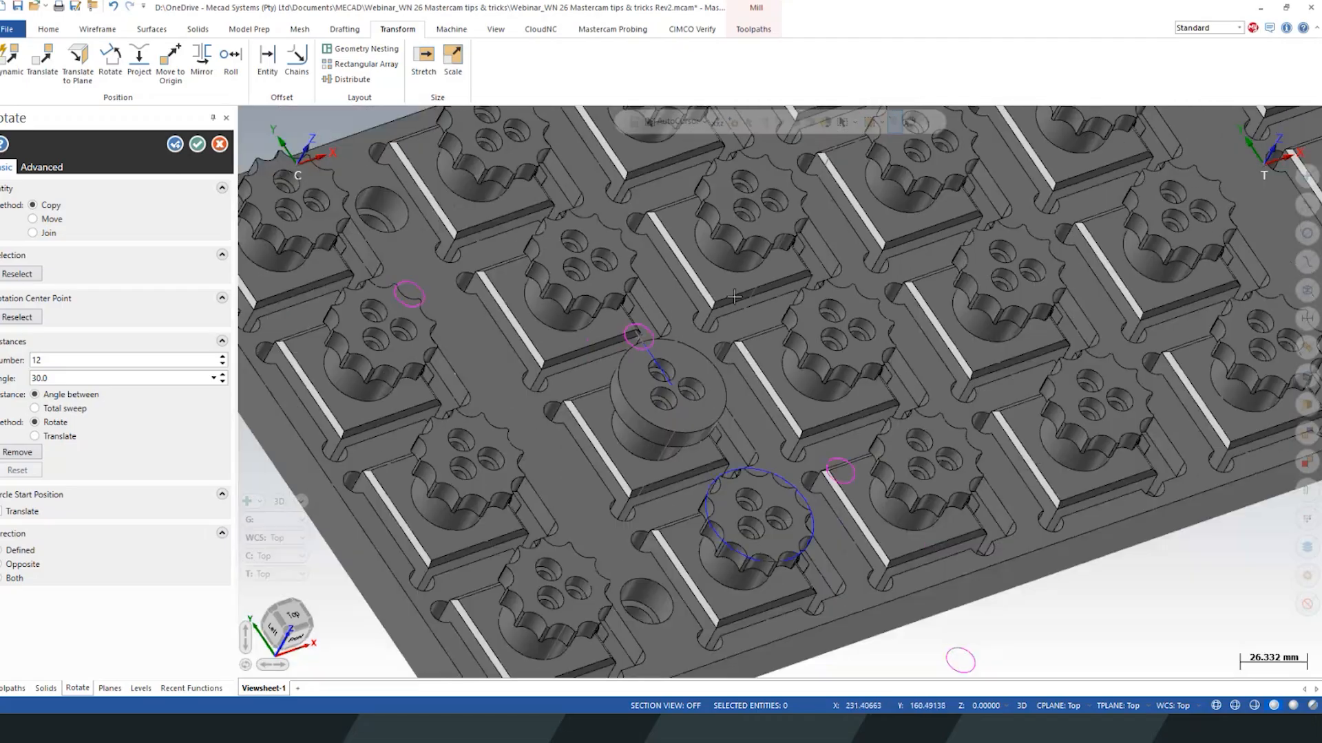
scroll(719, 282, down, 2)
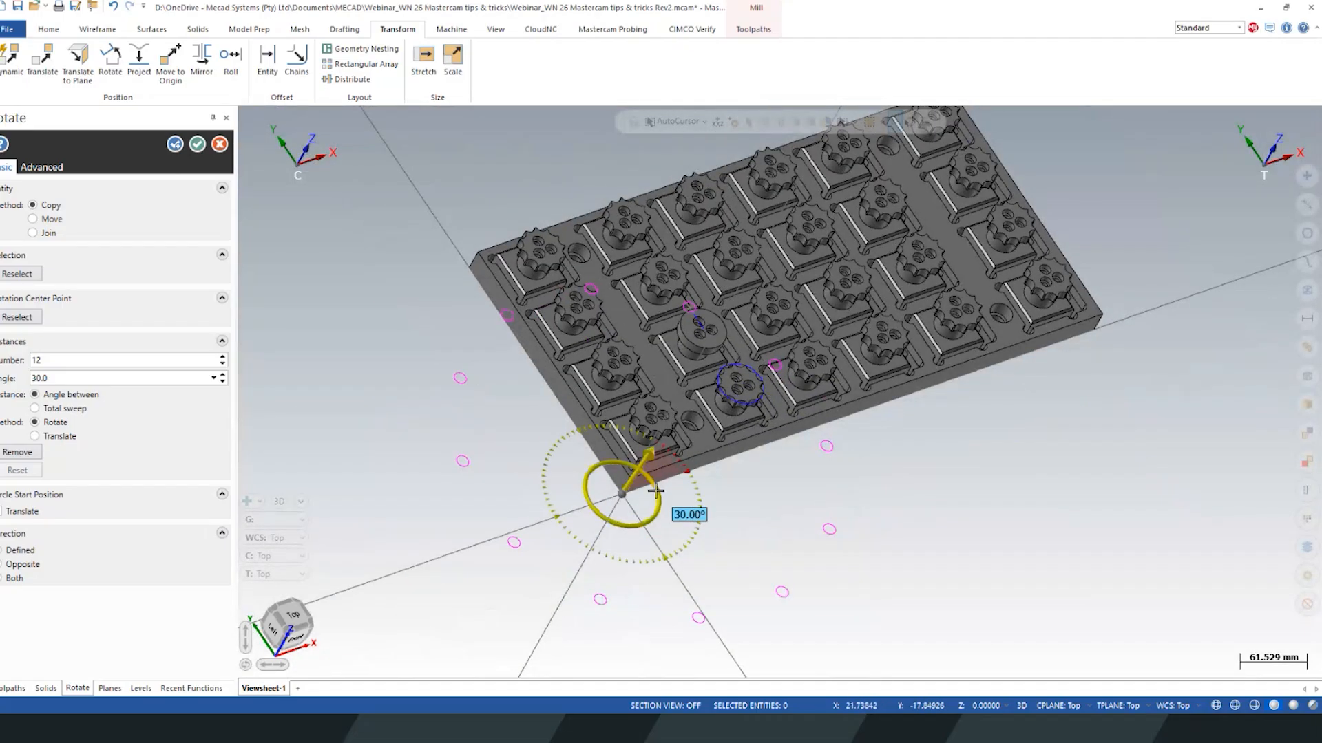
scroll(656, 491, up, 1)
scroll(656, 491, up, 1)
scroll(560, 449, up, 1)
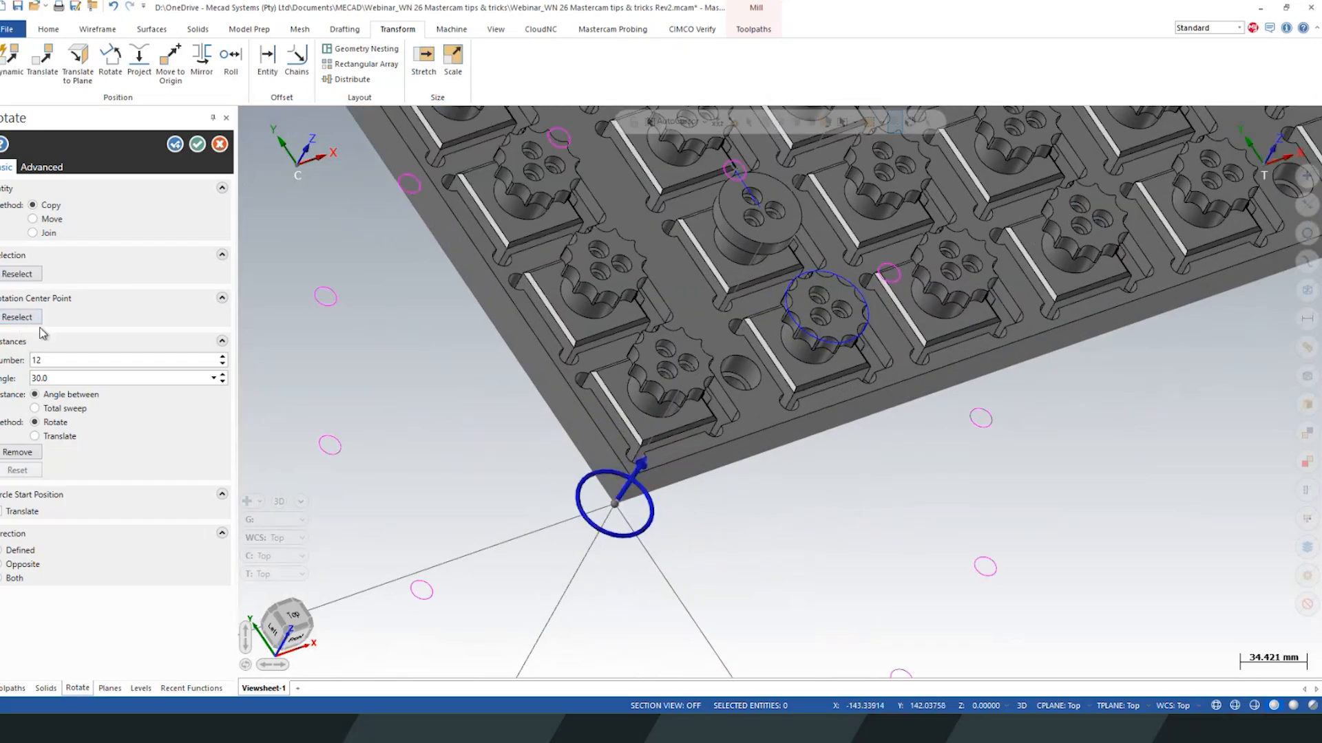
click(17, 318)
scroll(705, 233, up, 4)
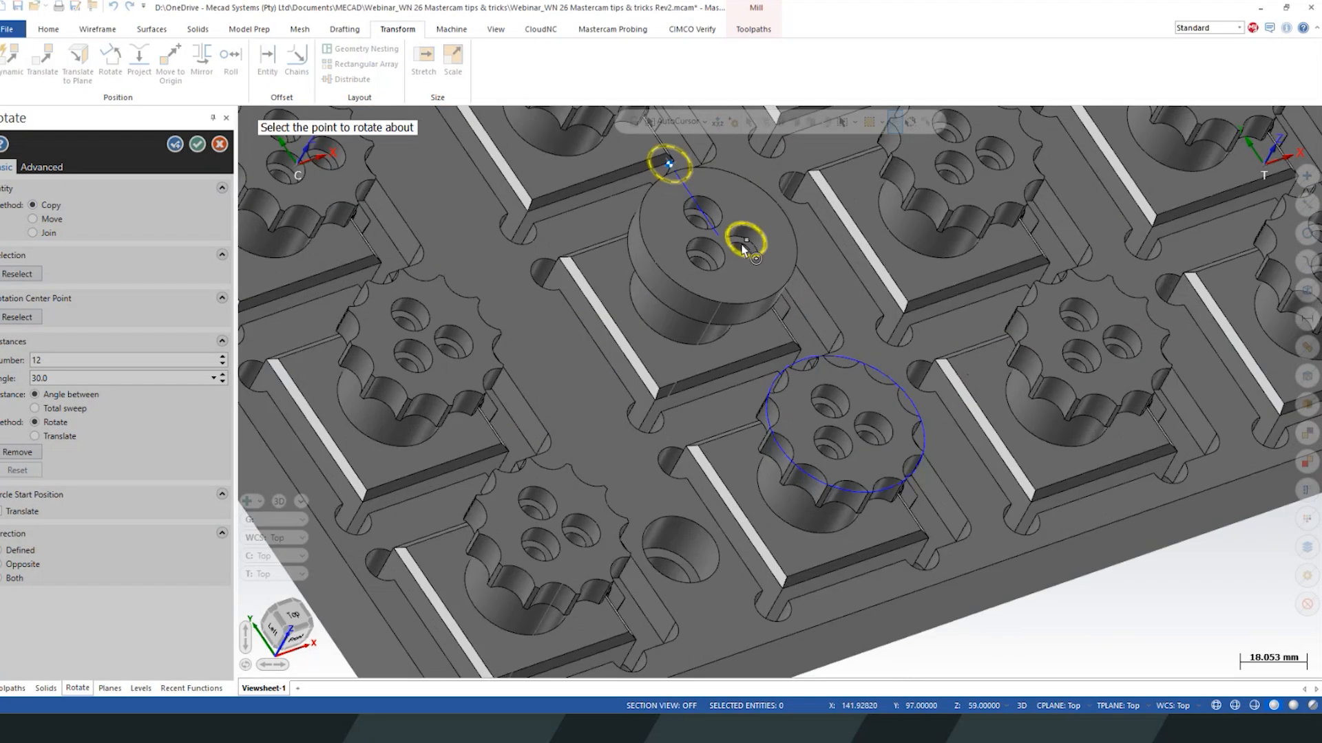
click(707, 248)
scroll(680, 545, down, 3)
scroll(681, 468, up, 3)
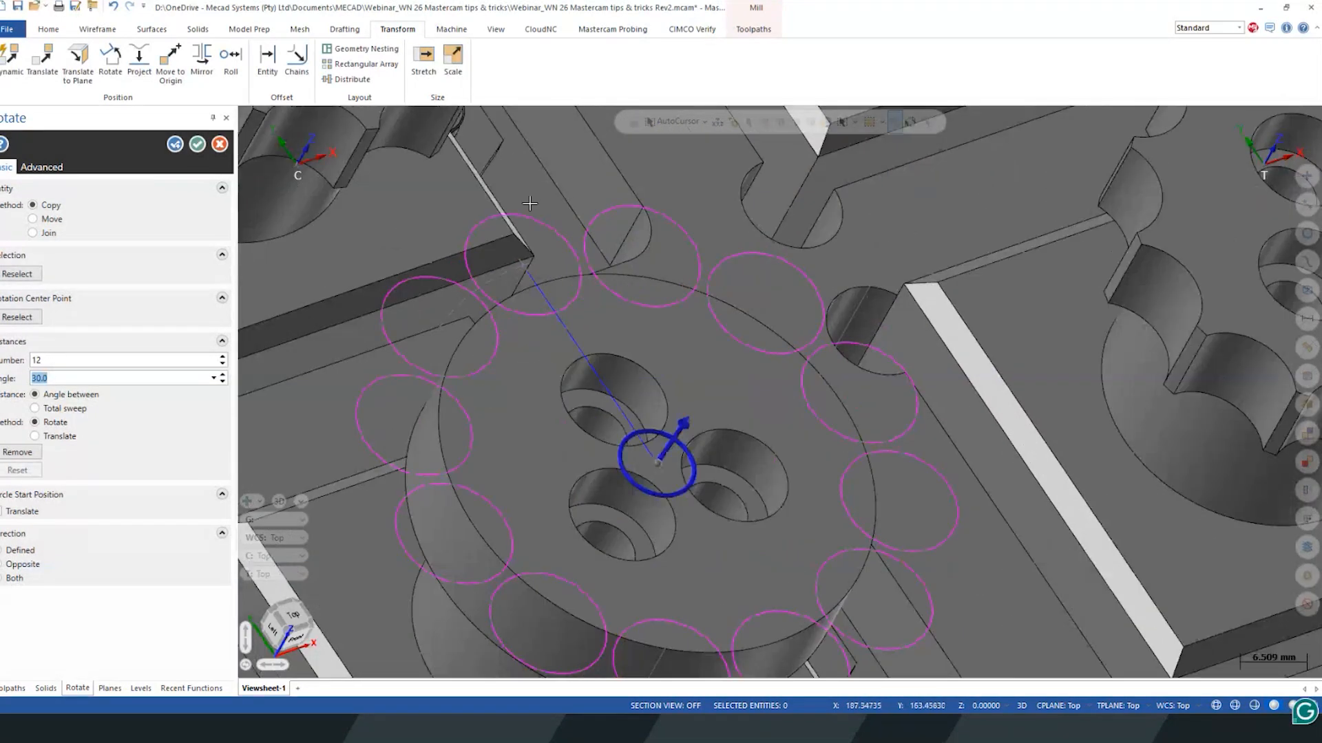
Step: Inspect the preview of the circle copies around the gear blank and accept the rotation
scroll(564, 498, down, 1)
scroll(714, 316, down, 2)
middle_drag(729, 369, 669, 344)
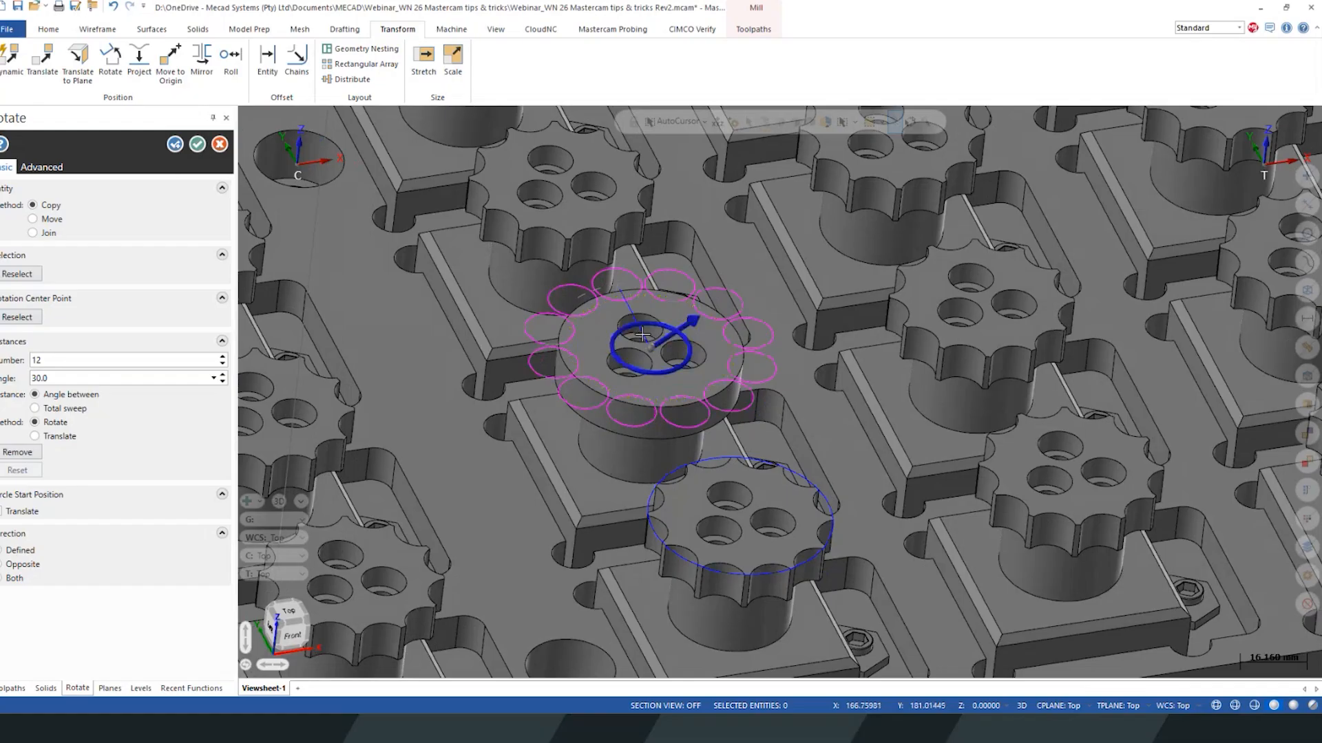
scroll(657, 359, down, 1)
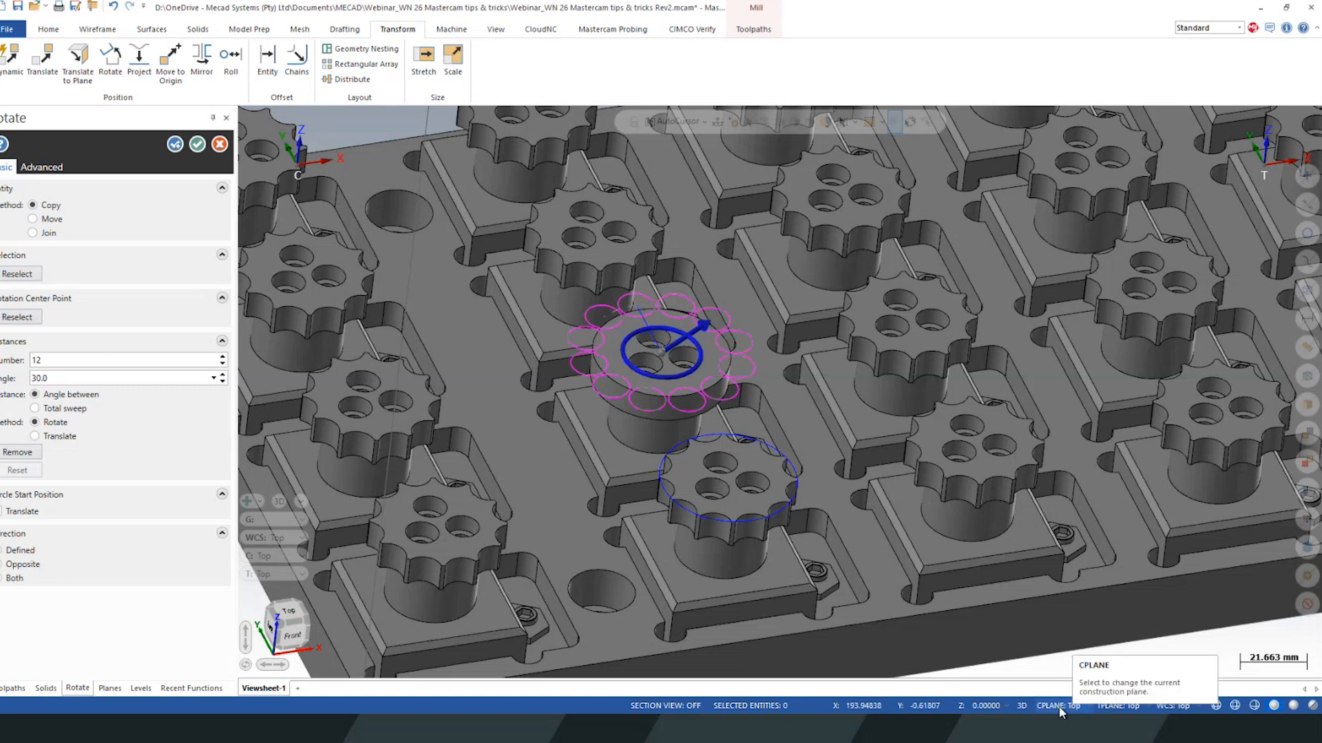
scroll(759, 457, down, 3)
key(alt+1)
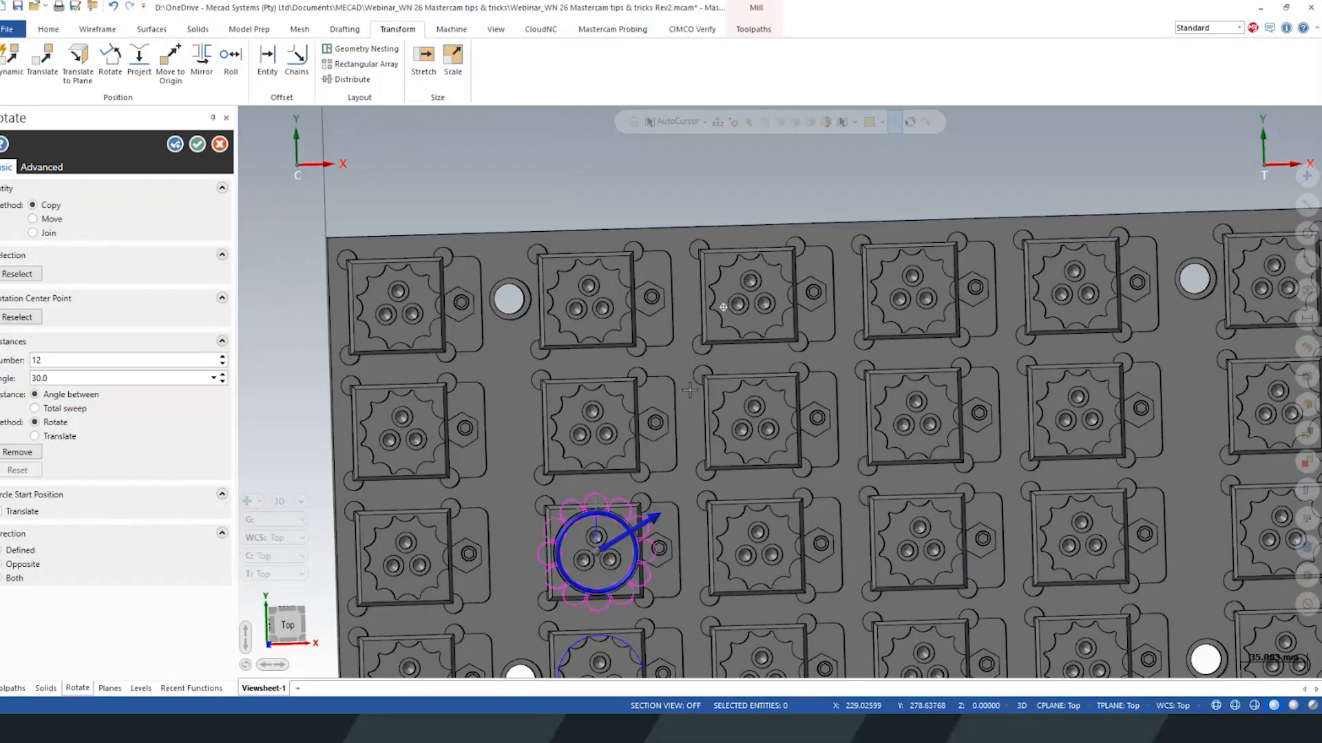
middle_drag(689, 390, 697, 319)
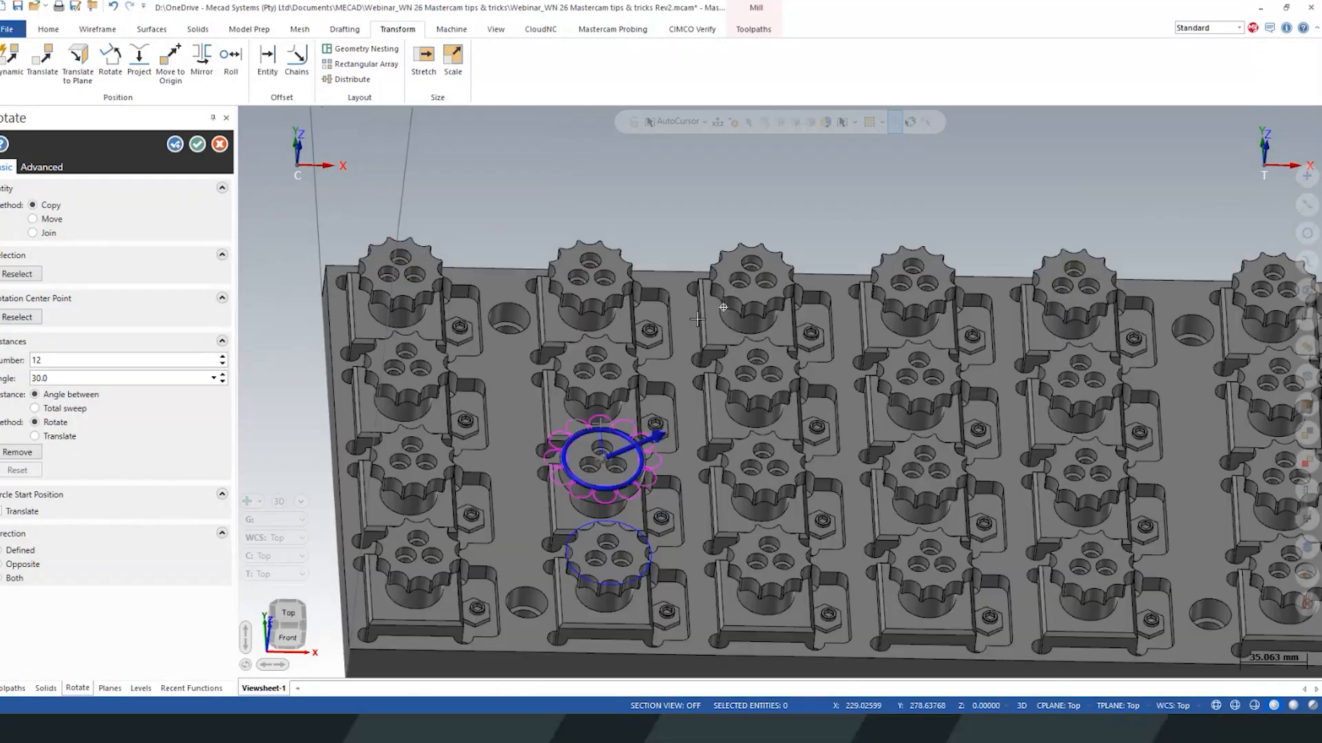
scroll(543, 495, up, 5)
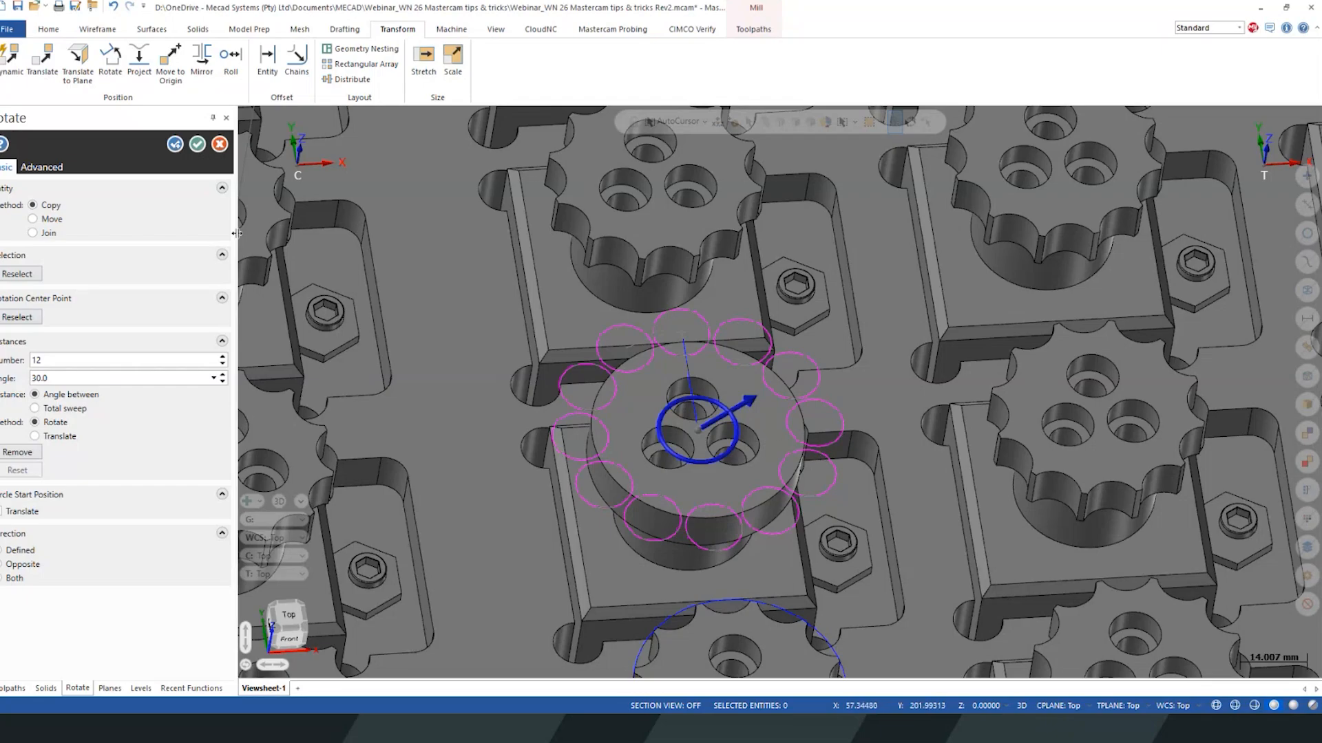
click(198, 146)
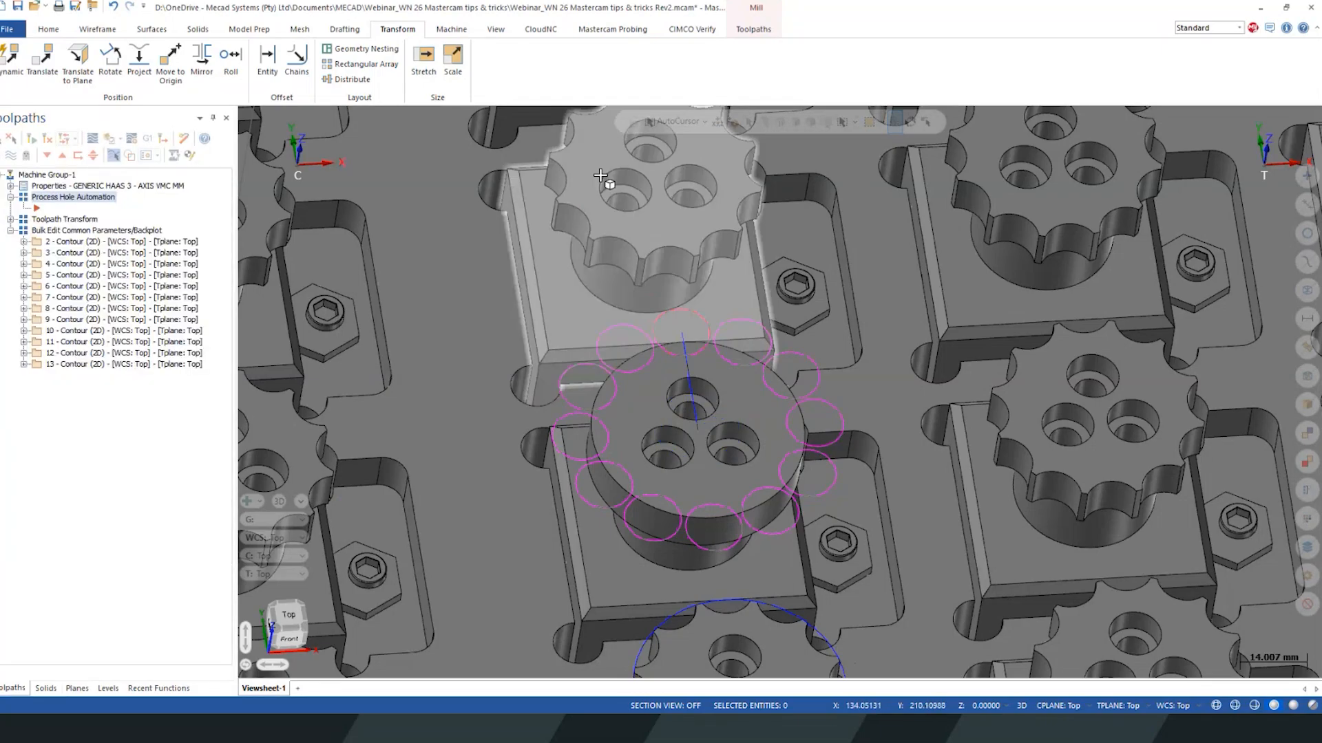
Step: Examine the ring of copied circles around the gear blank from close up and within the whole fixture plate
scroll(609, 184, down, 3)
scroll(687, 449, up, 1)
scroll(660, 306, up, 2)
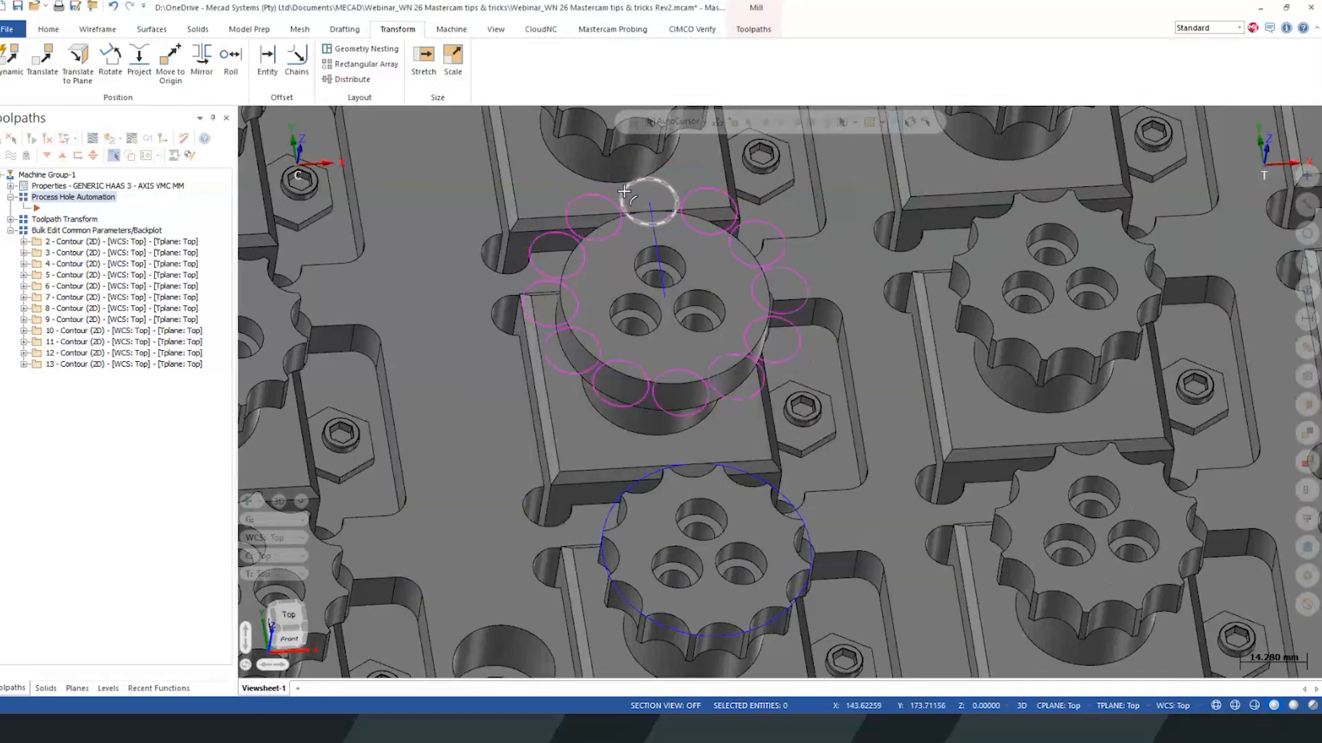
middle_drag(691, 308, 678, 271)
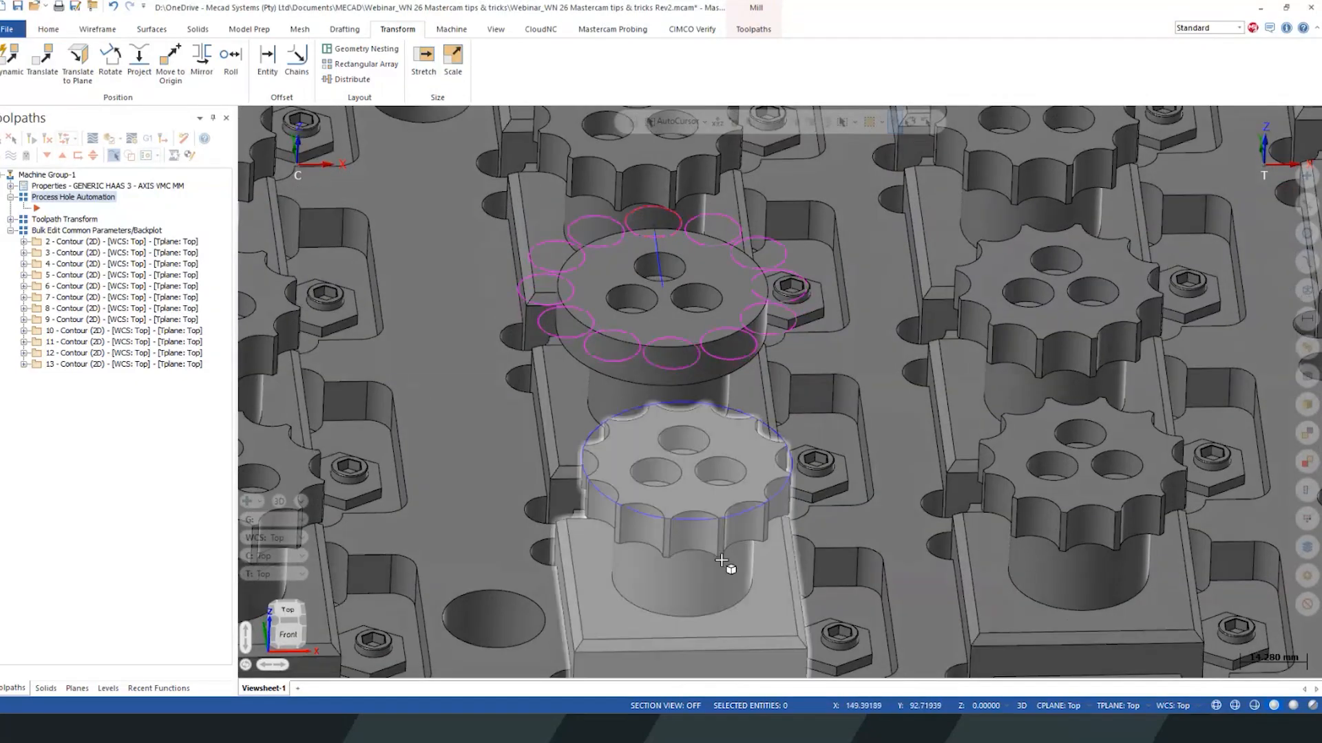
scroll(590, 394, down, 7)
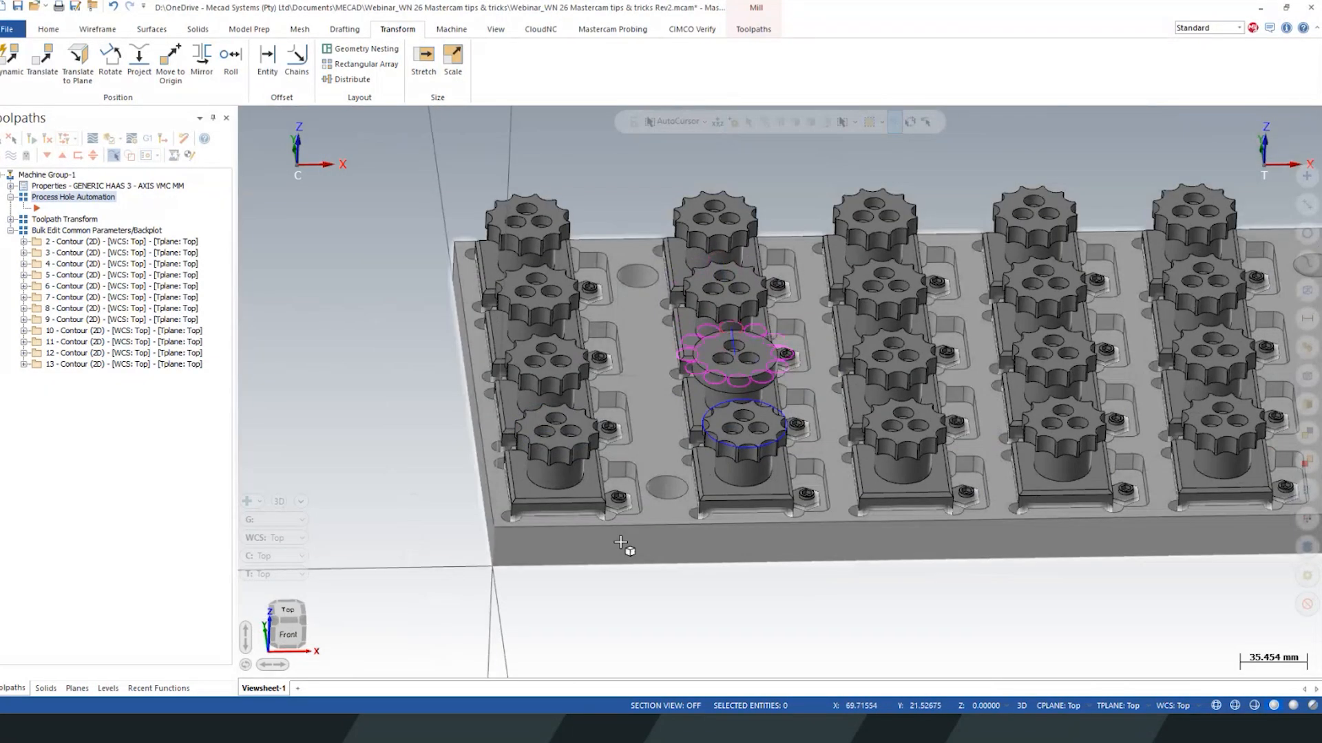
scroll(369, 463, down, 3)
scroll(747, 371, up, 2)
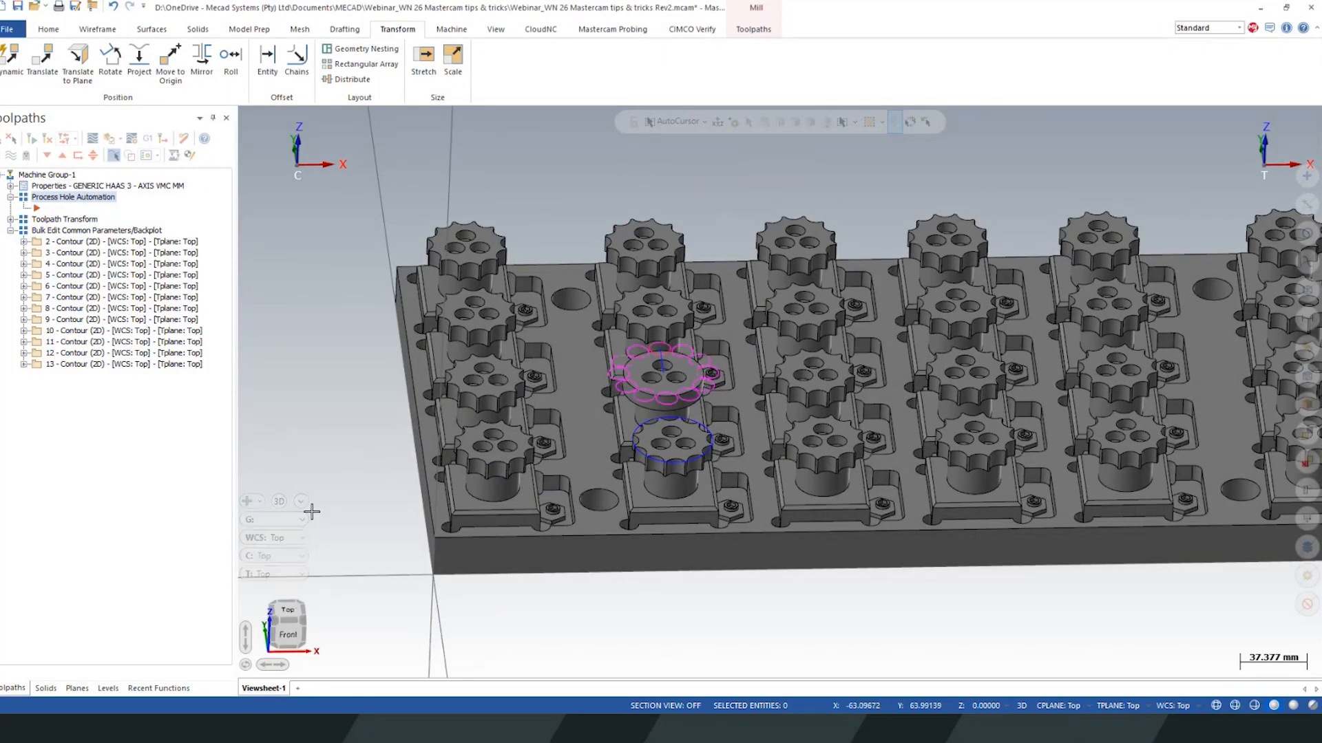
Step: Turn on section view and use the Sliding Section View plane to section the model
click(77, 688)
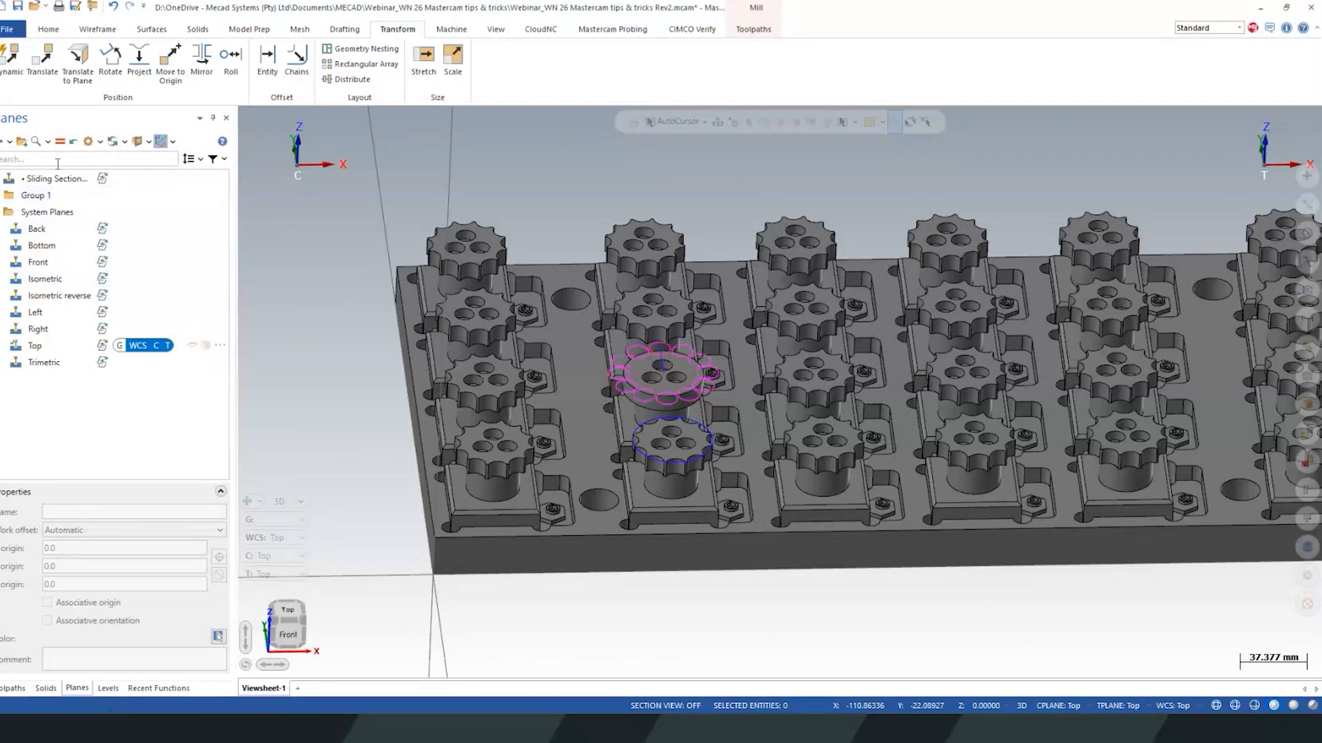
click(139, 141)
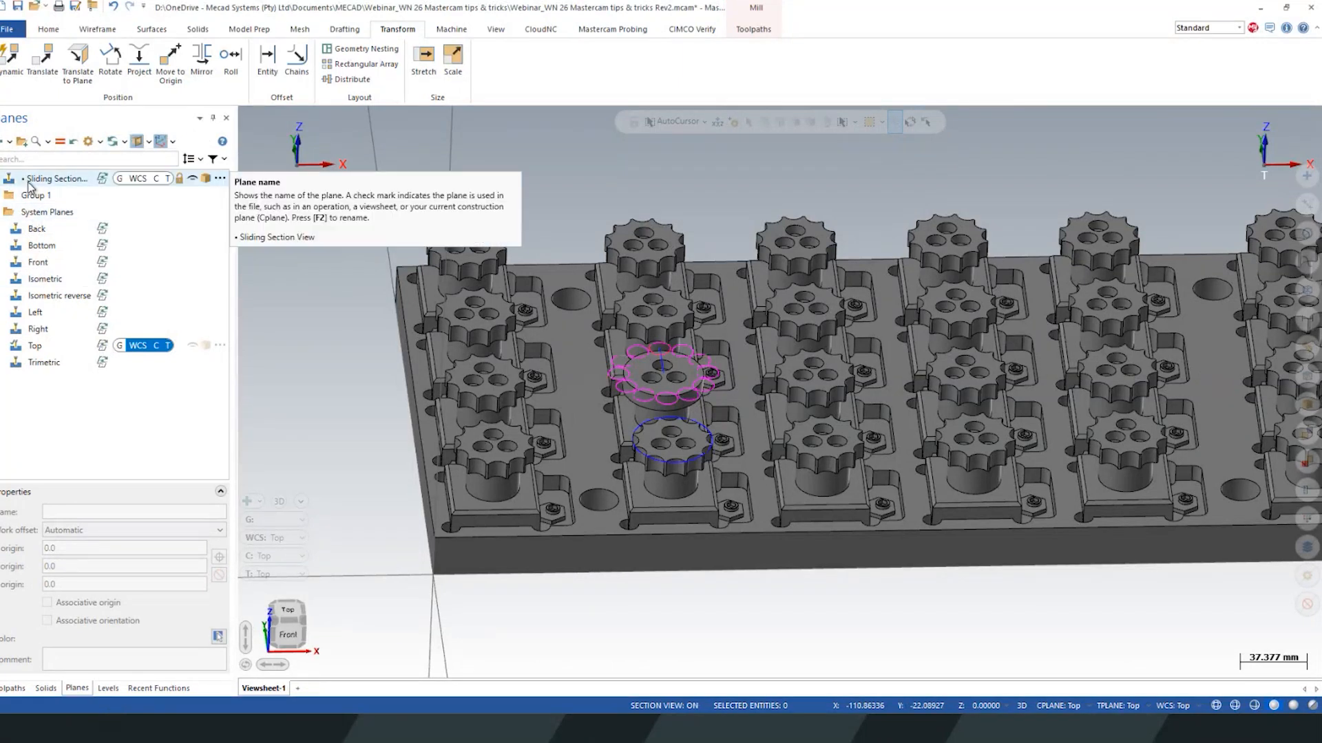
click(52, 178)
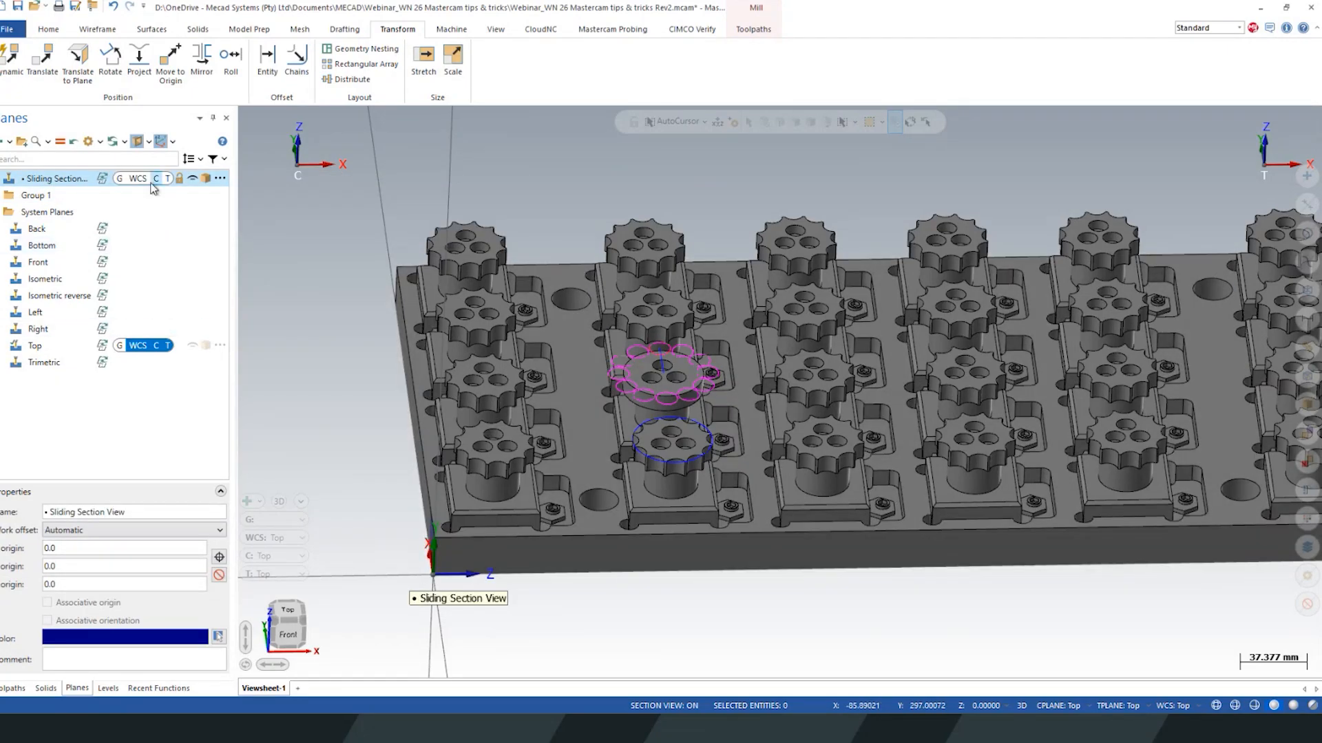
click(205, 179)
middle_drag(605, 304, 490, 354)
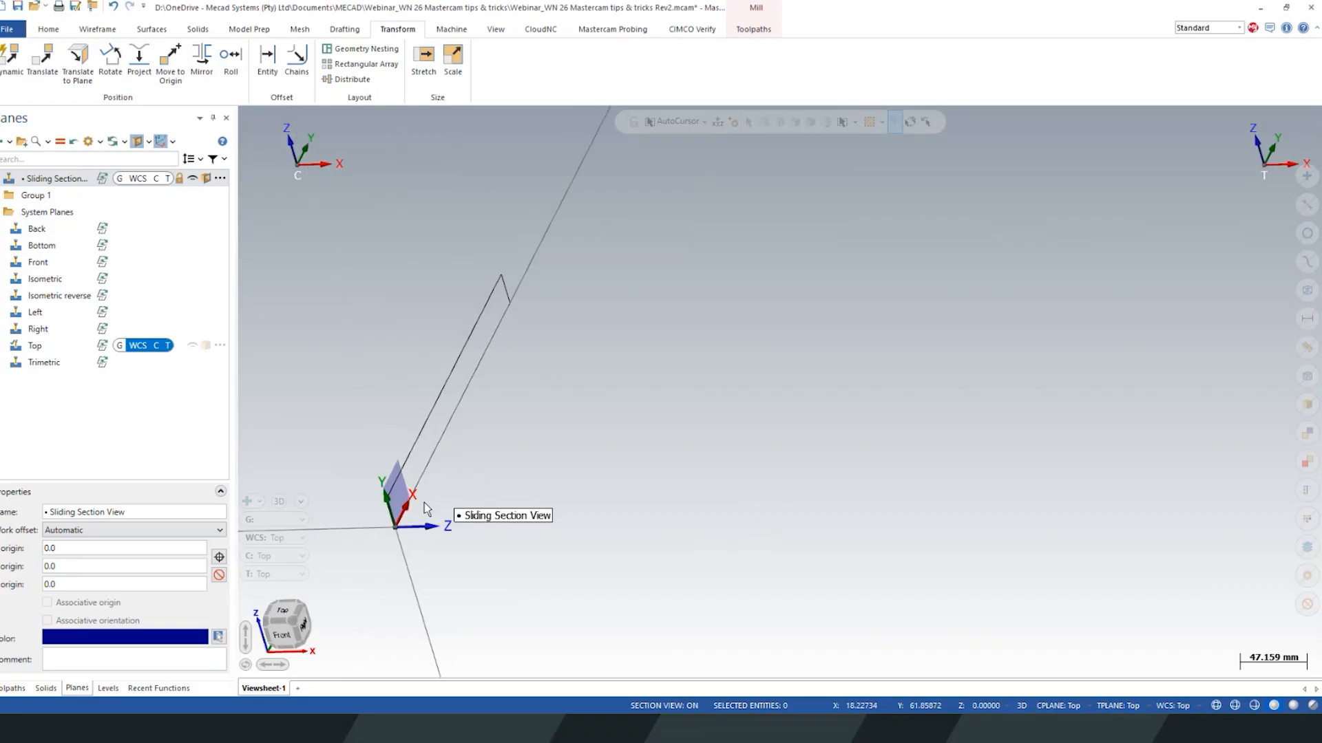
Step: Preview sliding the Sliding Section View plane about 215 mm along its Z axis, discard the edit and turn off the section
right_click(32, 179)
click(63, 186)
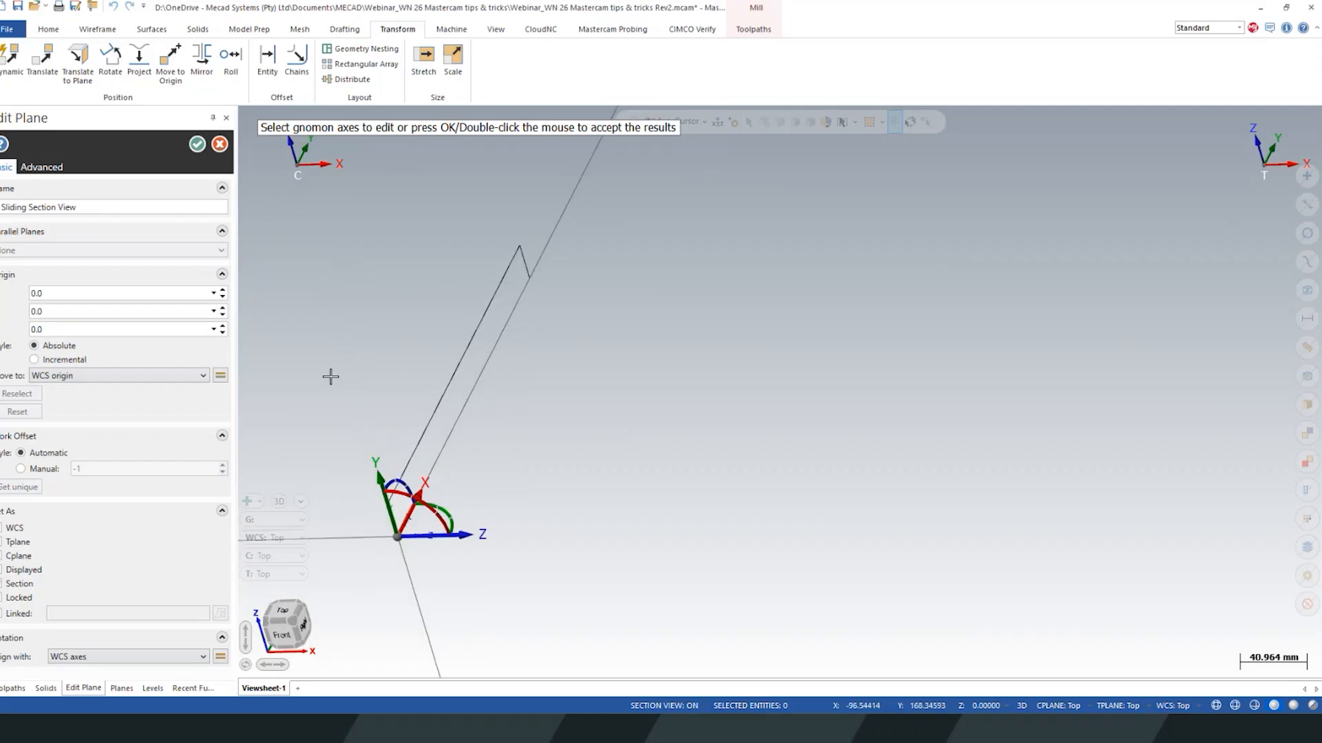
scroll(251, 341, down, 1)
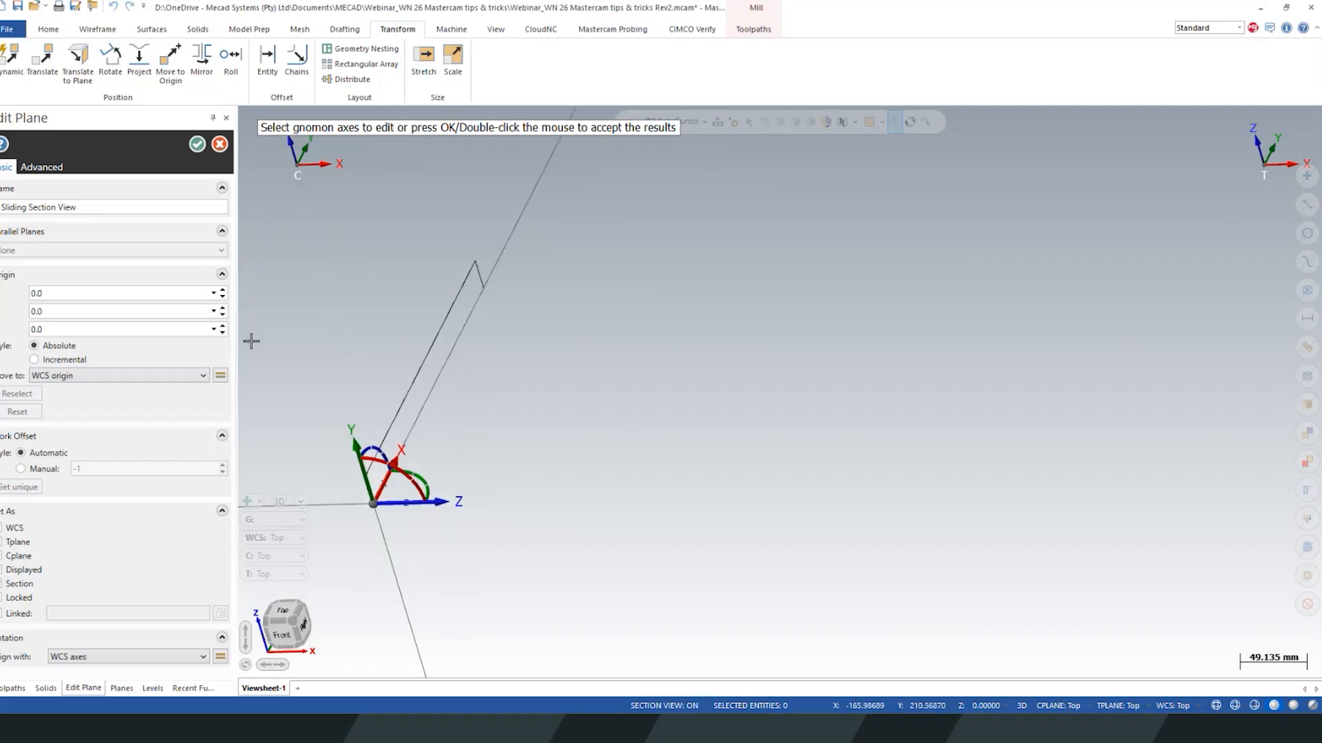
click(396, 502)
click(396, 502)
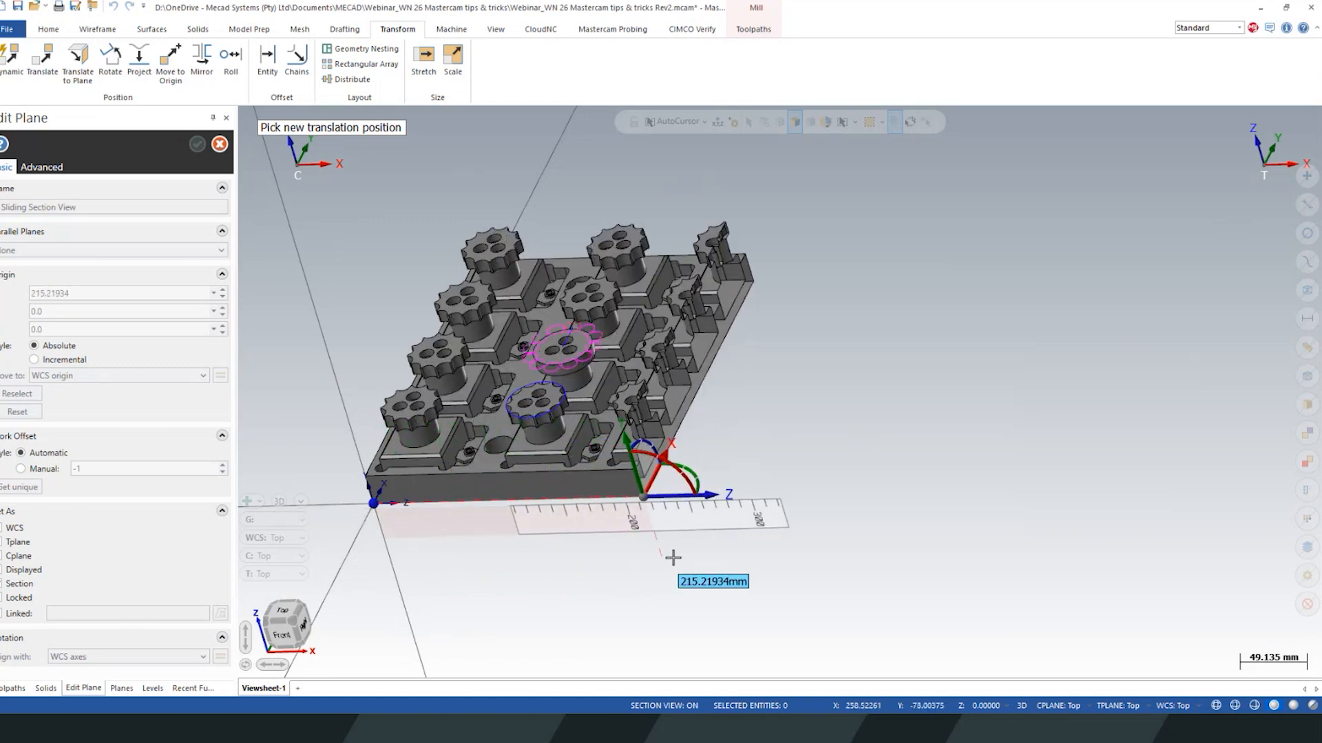
key(Escape)
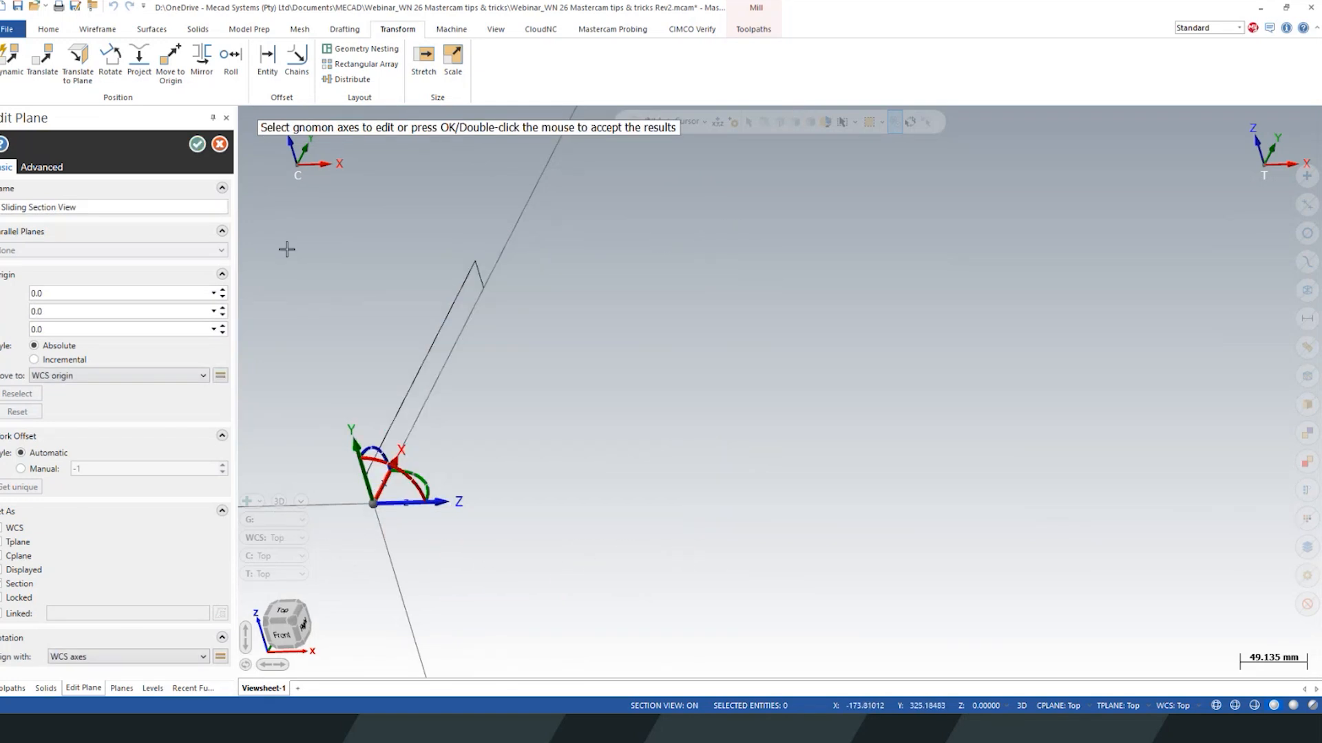
click(219, 145)
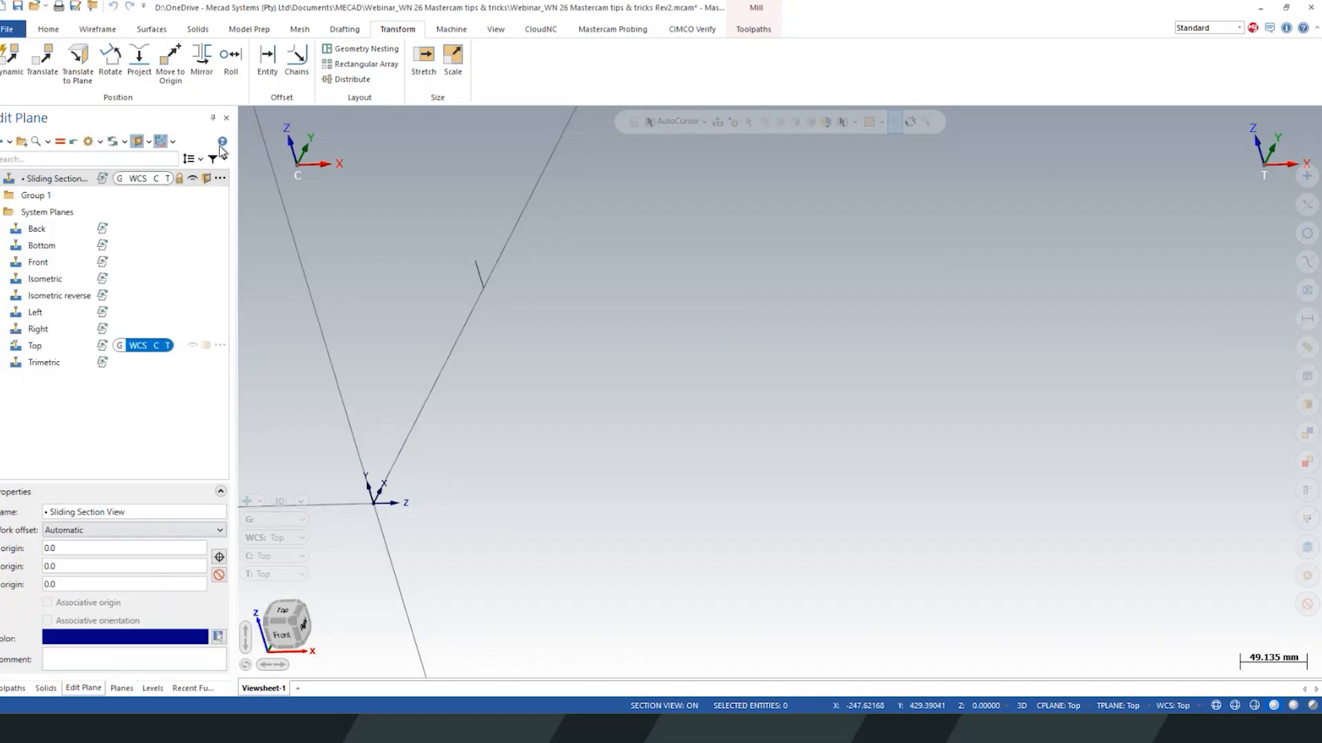
click(206, 178)
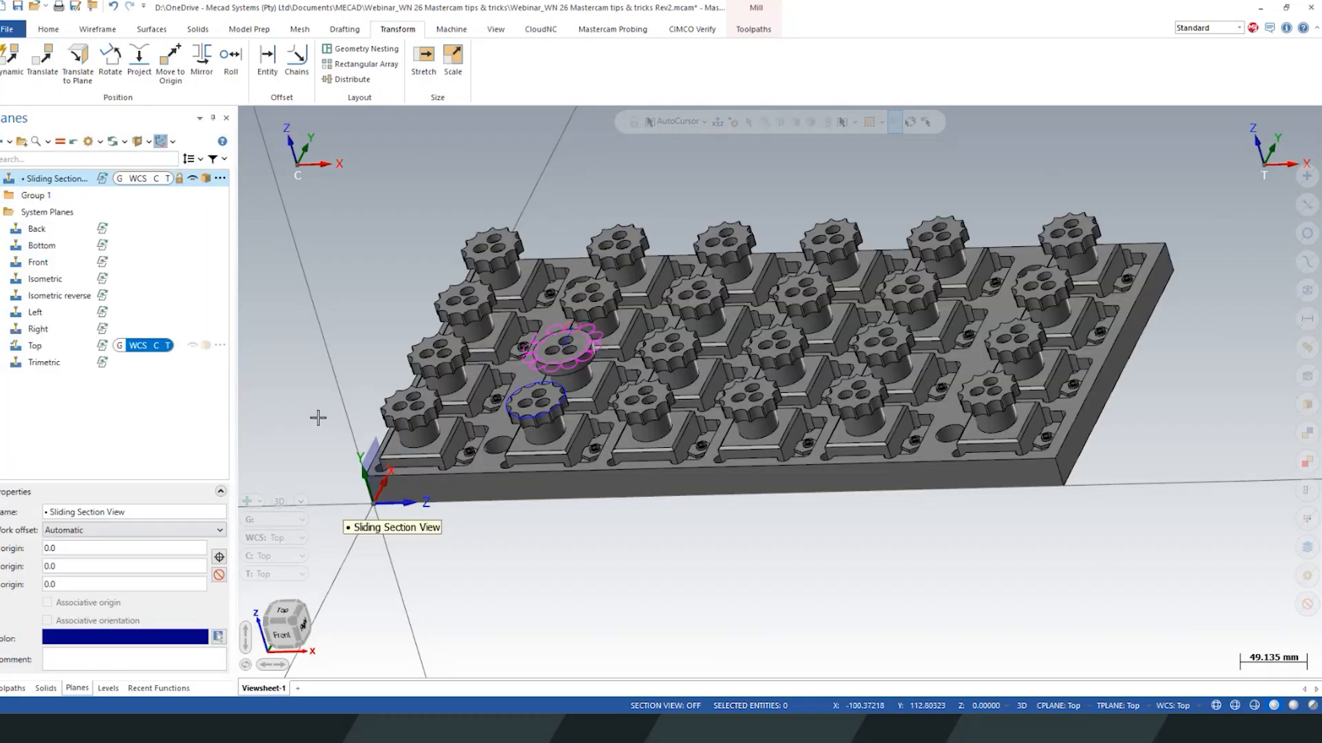
Step: Start a Process Hole toolpath and select all three similar counterbored holes on the gear nearest the plate's front corner
scroll(379, 372, up, 3)
middle_drag(378, 372, 780, 391)
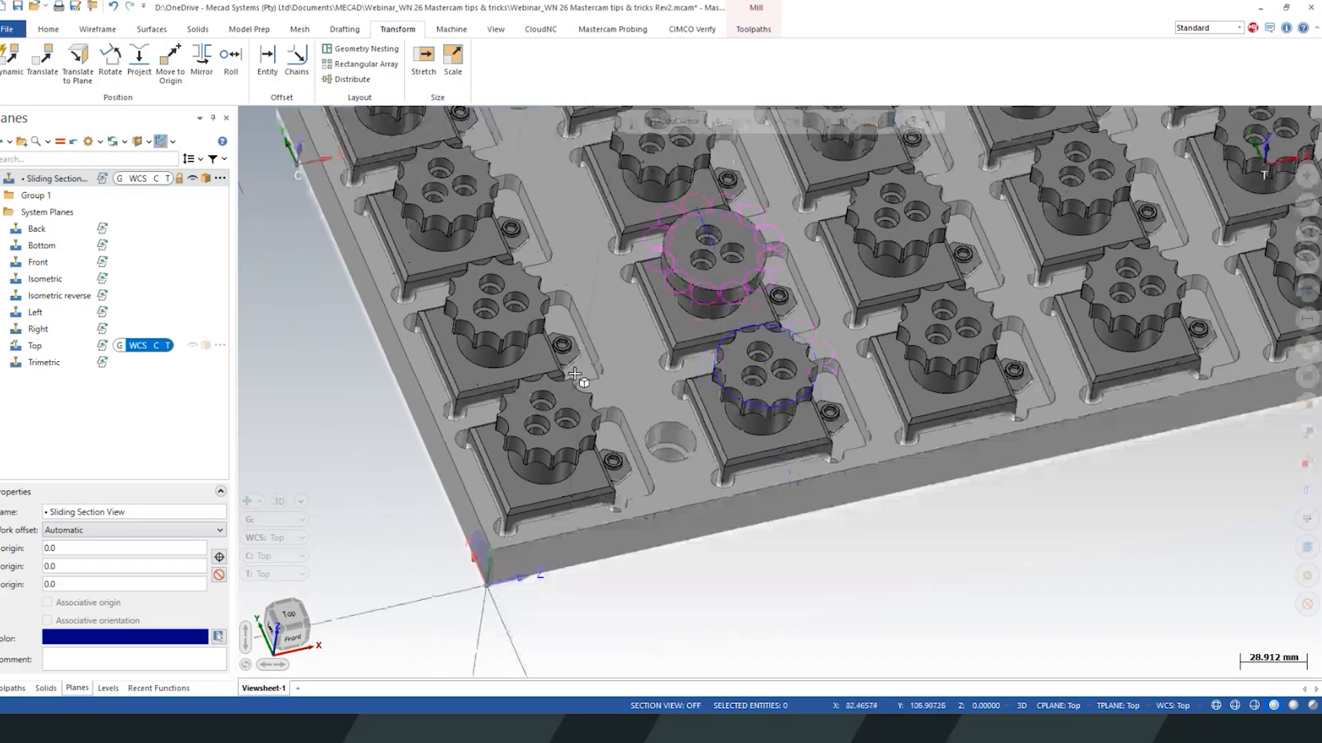
scroll(545, 413, up, 3)
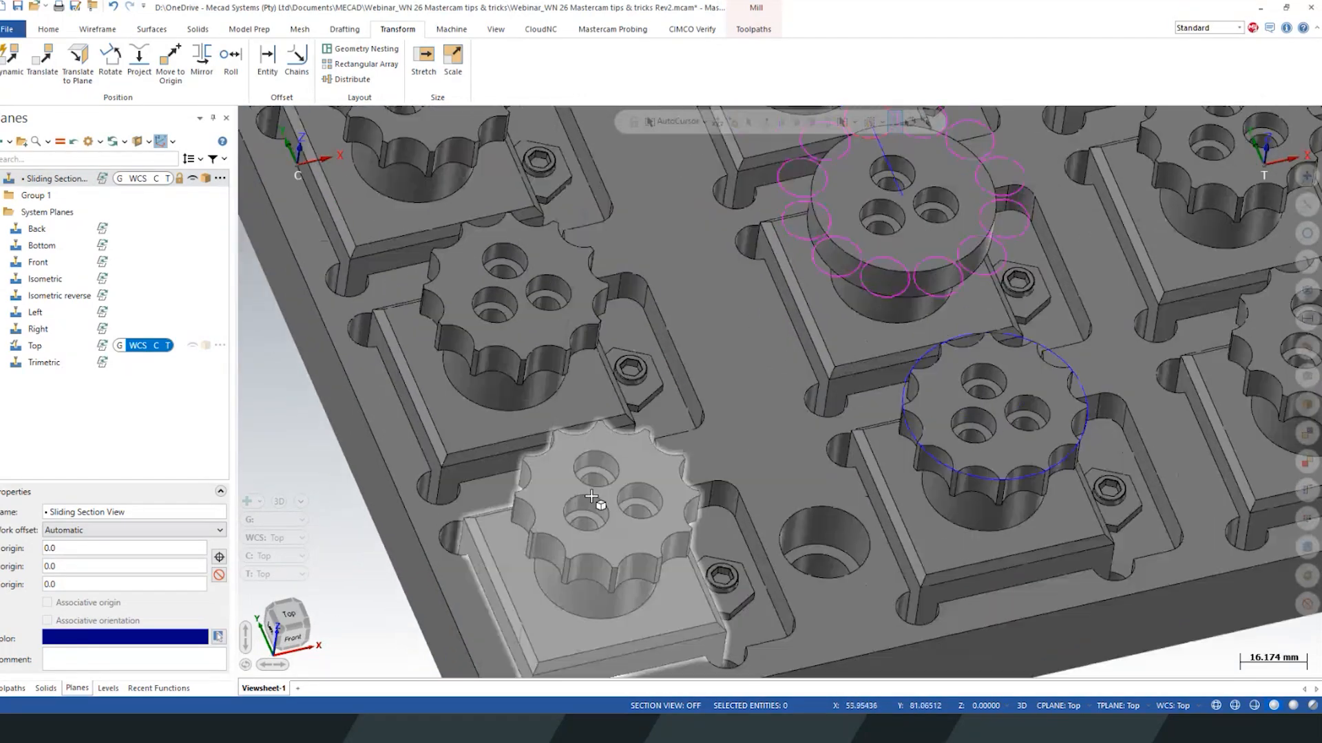
middle_drag(592, 497, 538, 436)
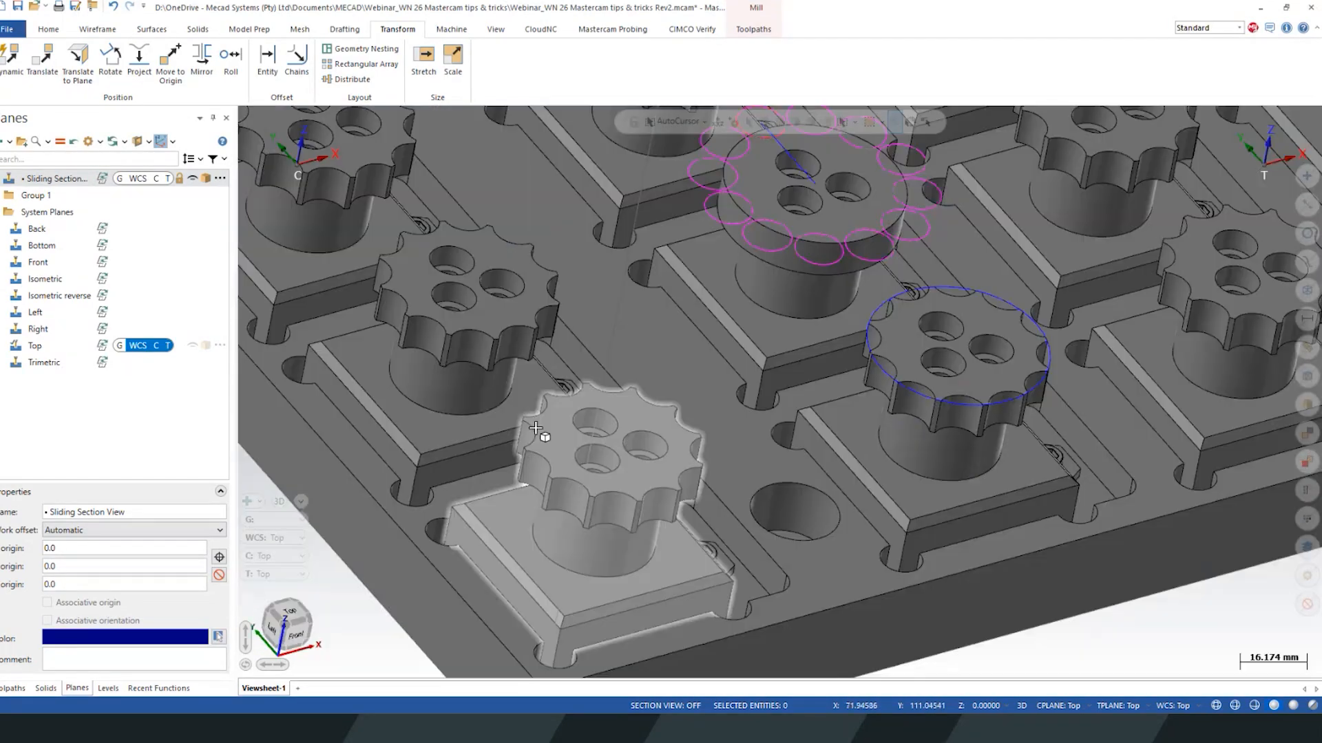
scroll(538, 434, up, 2)
click(13, 688)
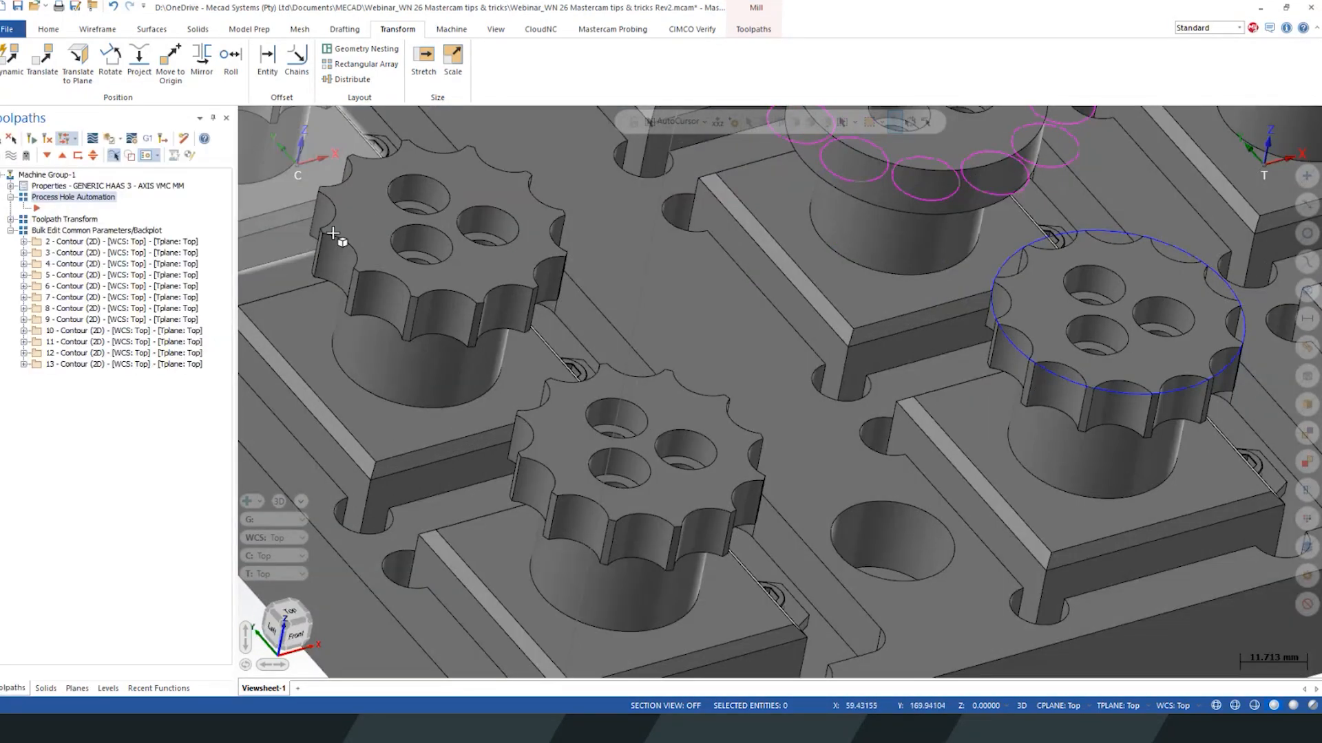
click(765, 31)
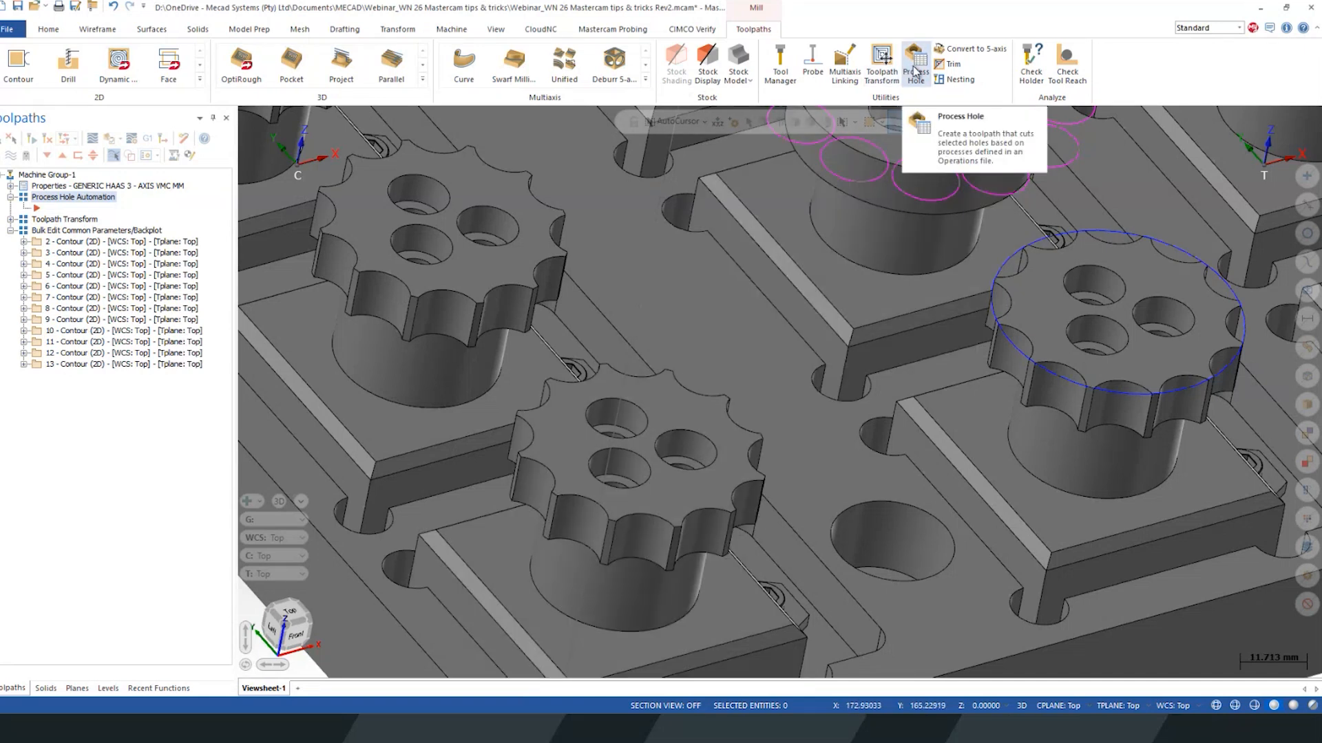
click(915, 68)
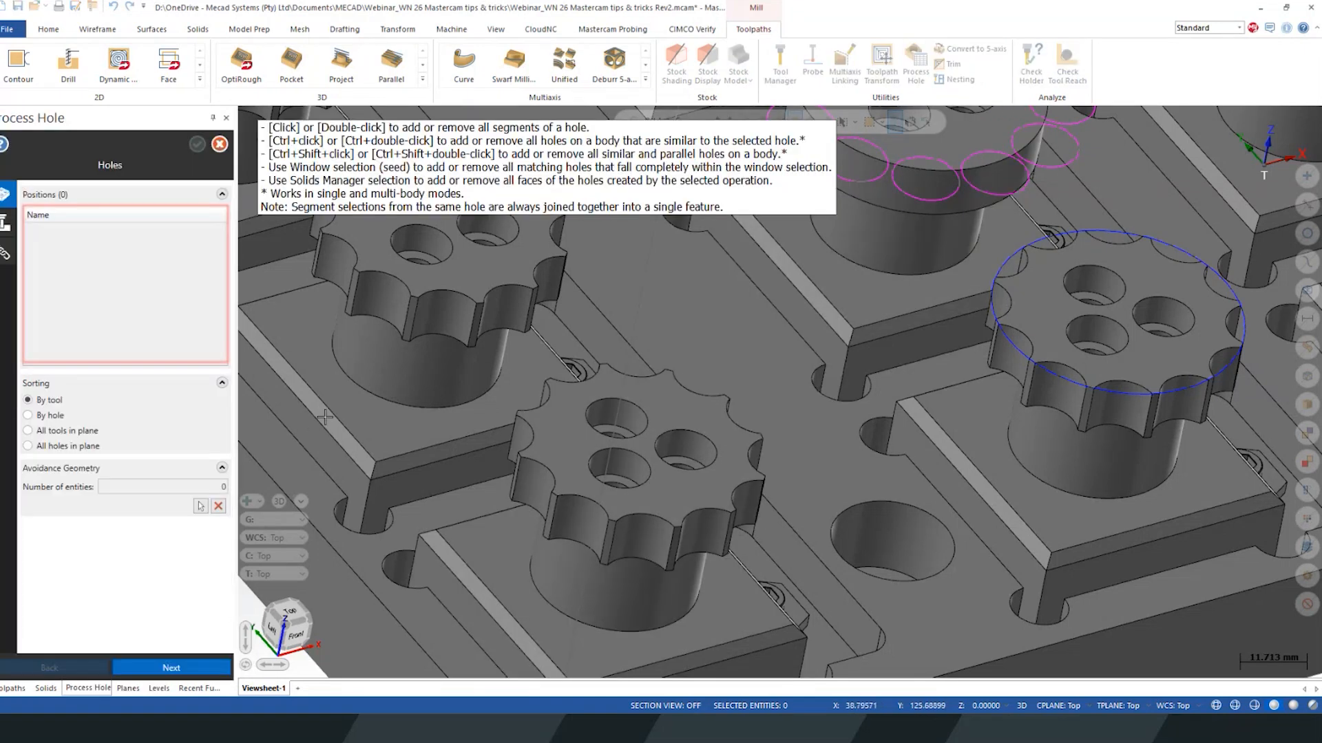
scroll(586, 450, up, 2)
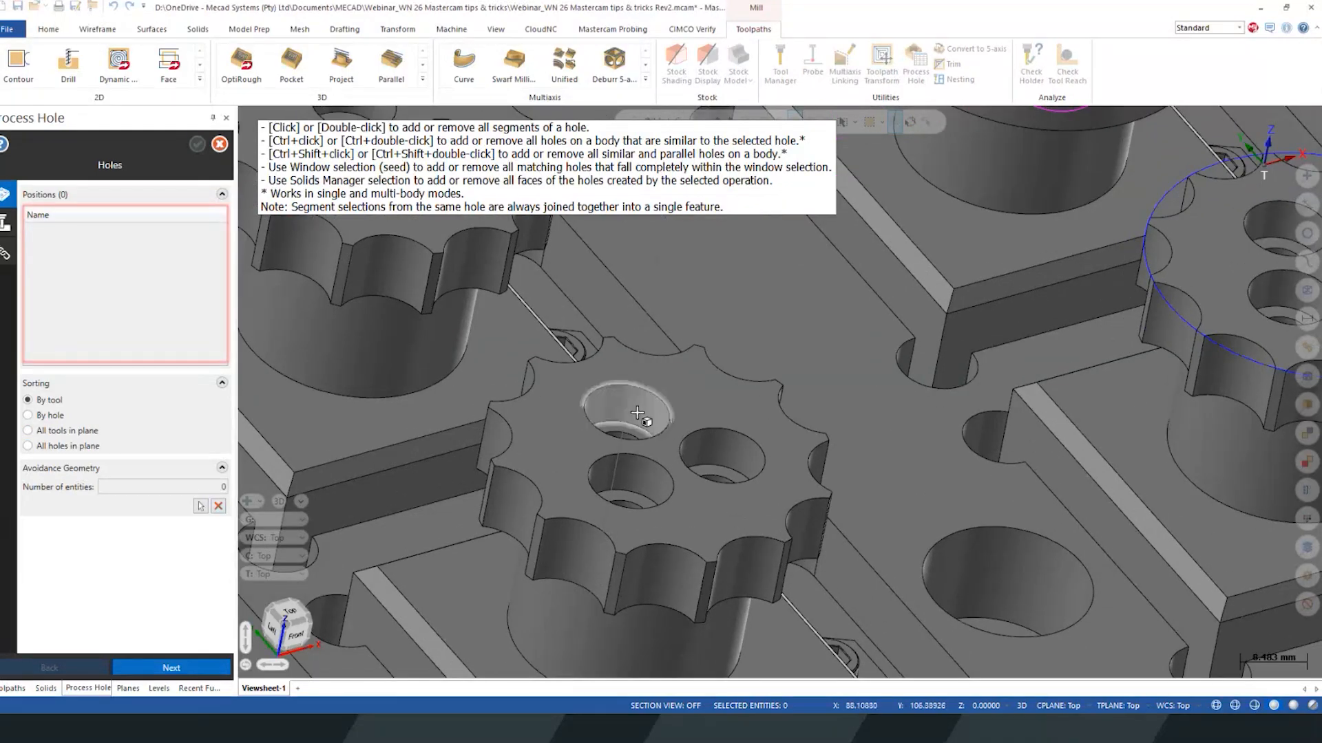
ctrl+click(635, 406)
scroll(702, 577, down, 2)
scroll(702, 576, down, 2)
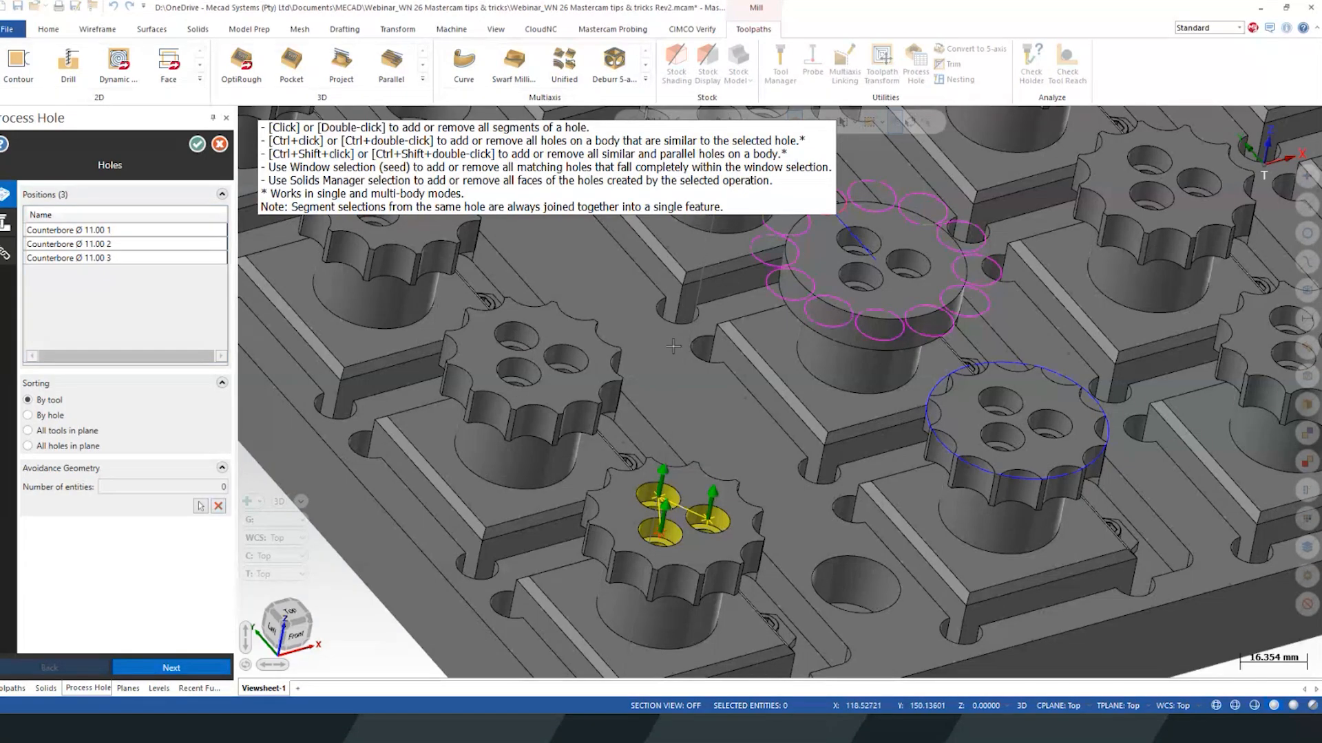
scroll(692, 300, down, 4)
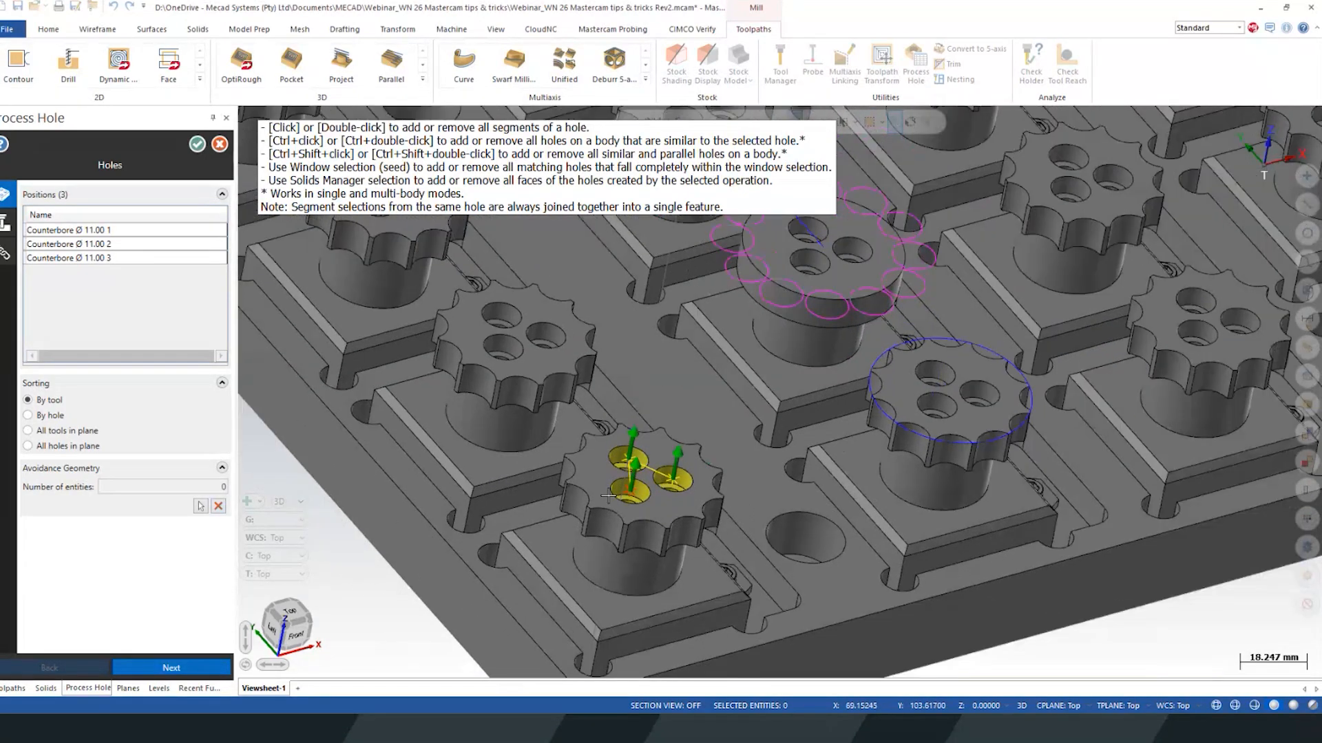
Step: Examine the three selected counterbored holes up close and show the operations of the current hole process
scroll(610, 495, up, 2)
scroll(631, 462, up, 1)
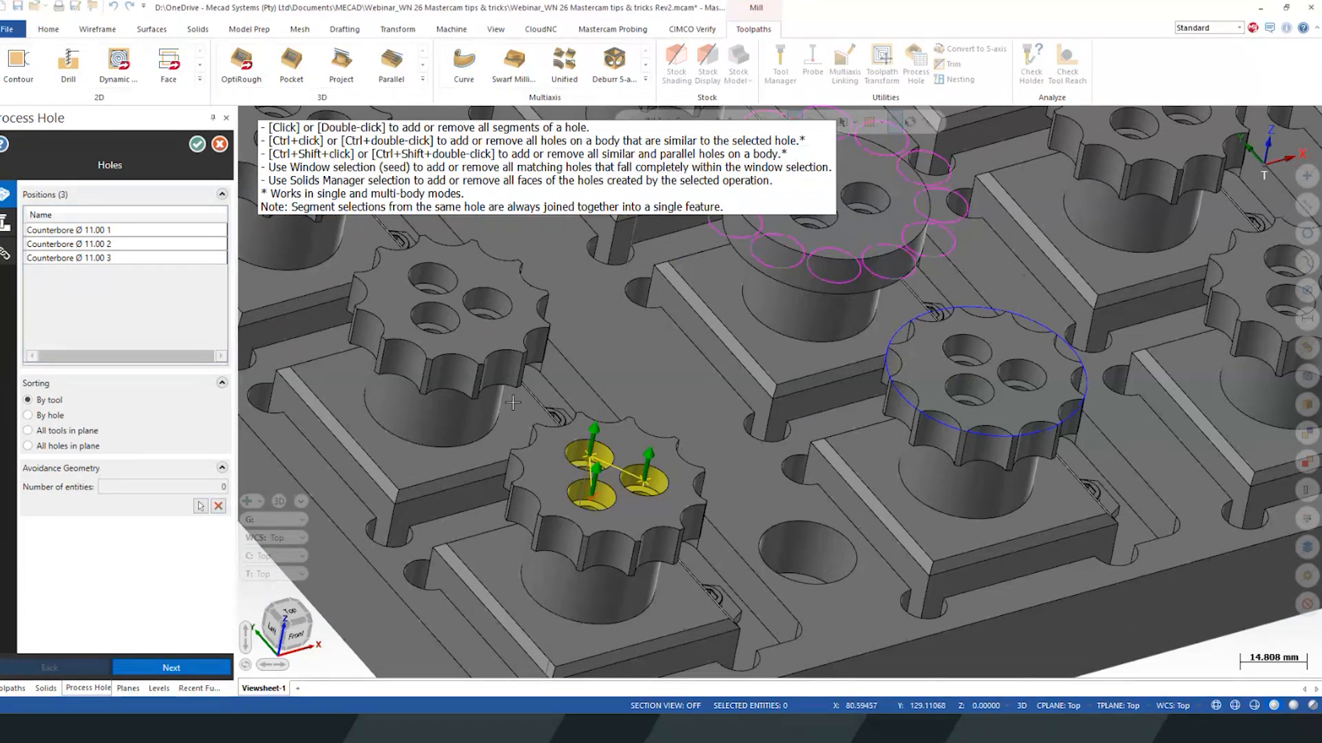
scroll(629, 410, up, 1)
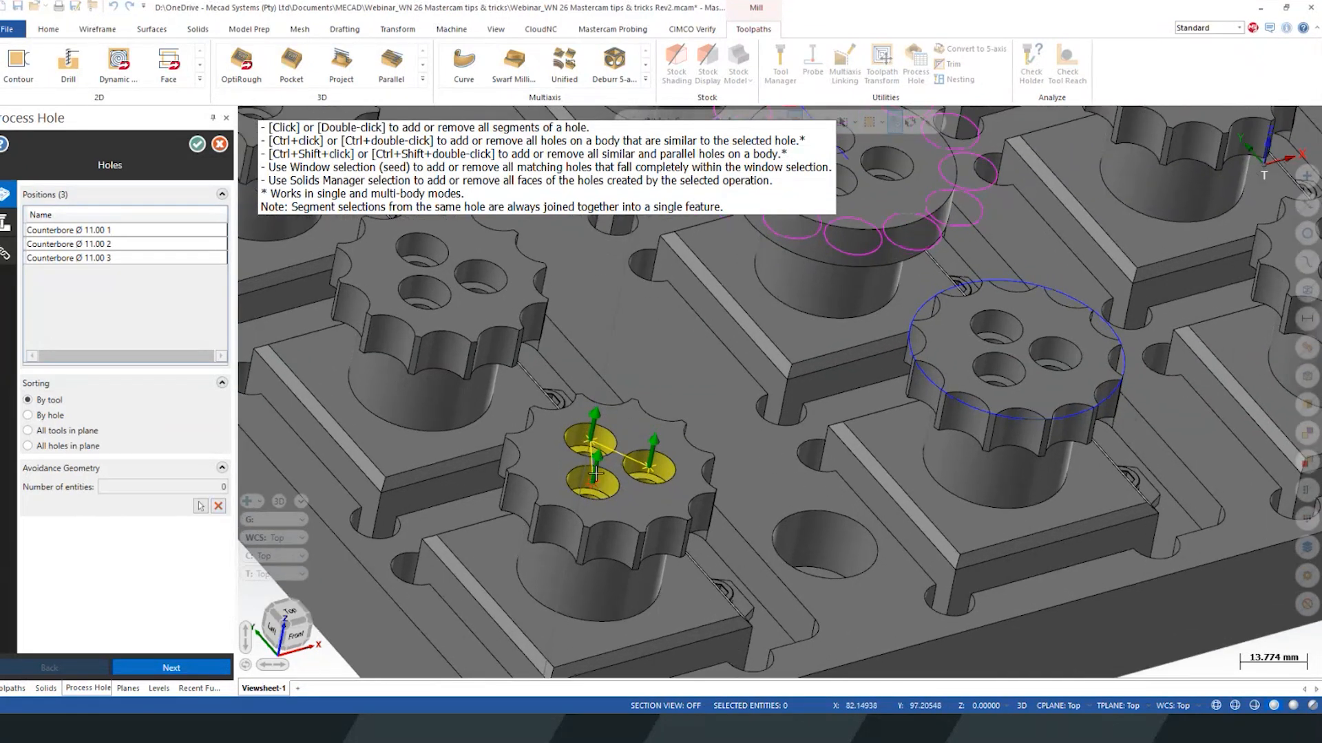
scroll(613, 462, down, 1)
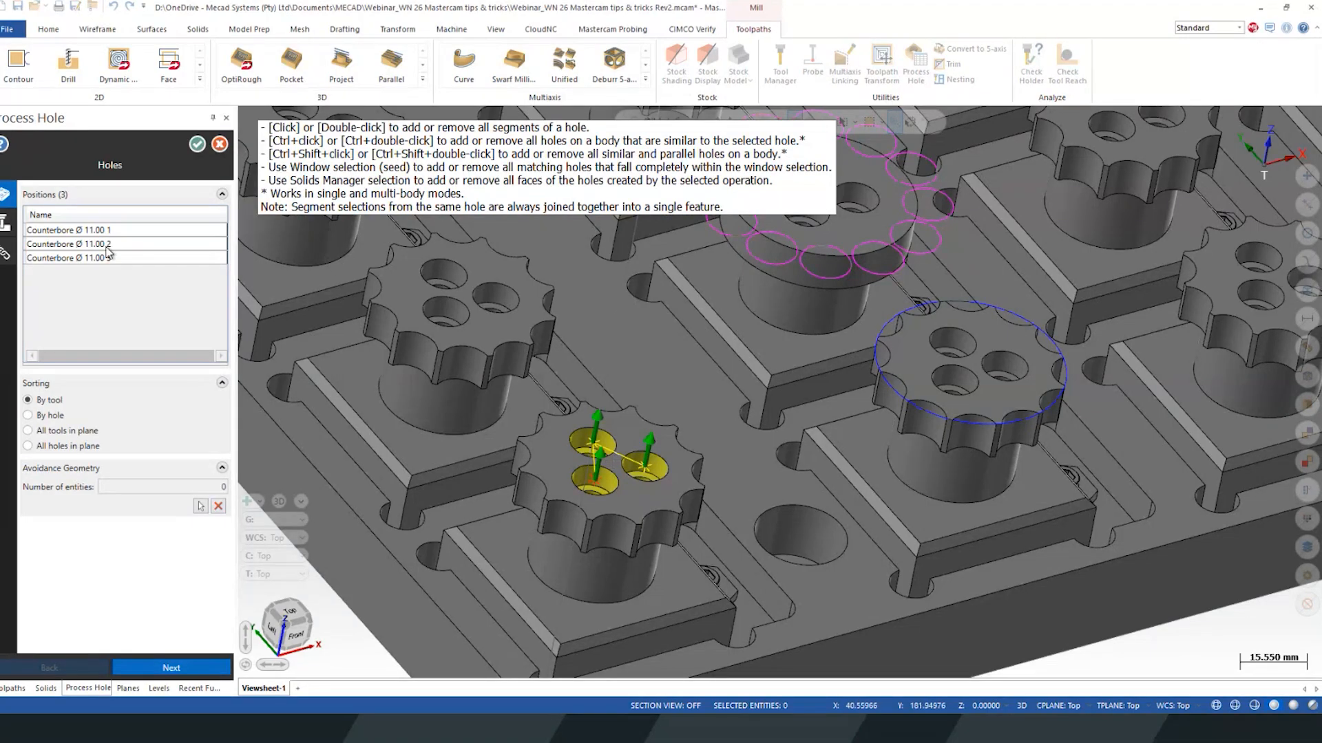
click(6, 222)
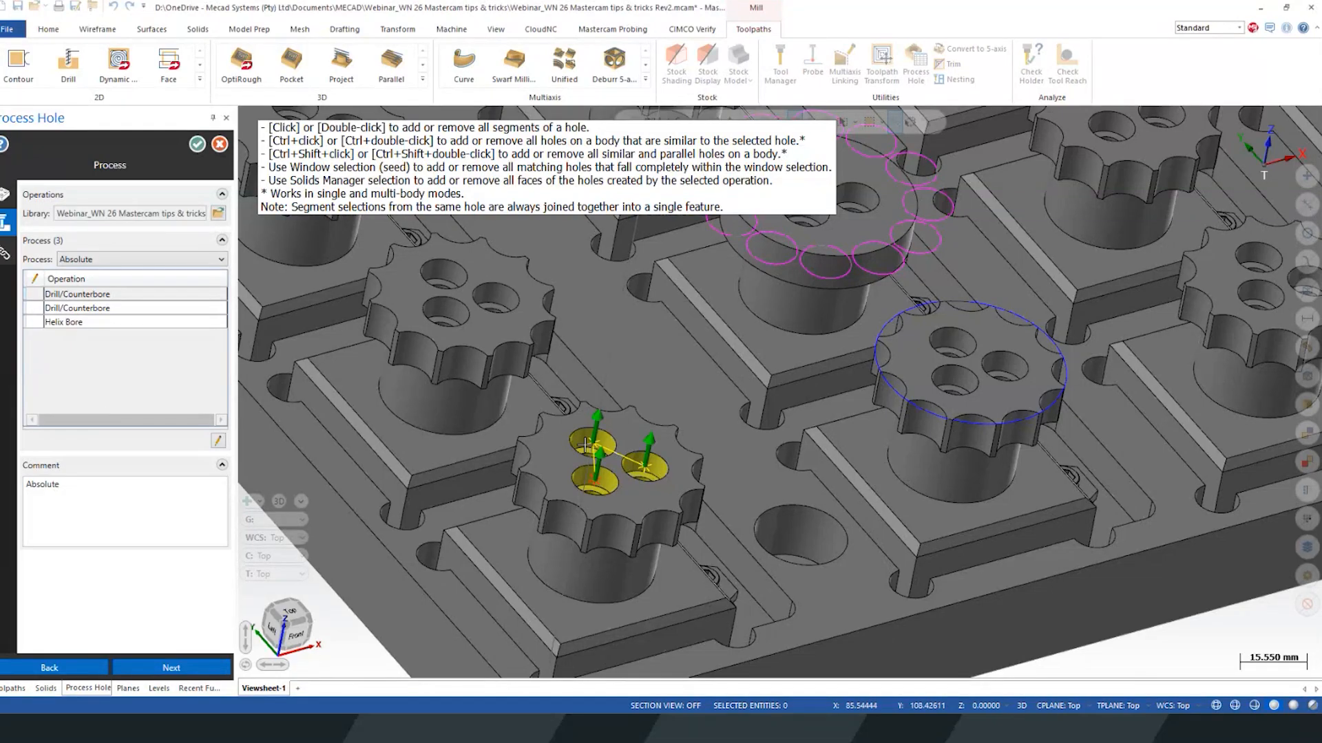
scroll(585, 444, up, 3)
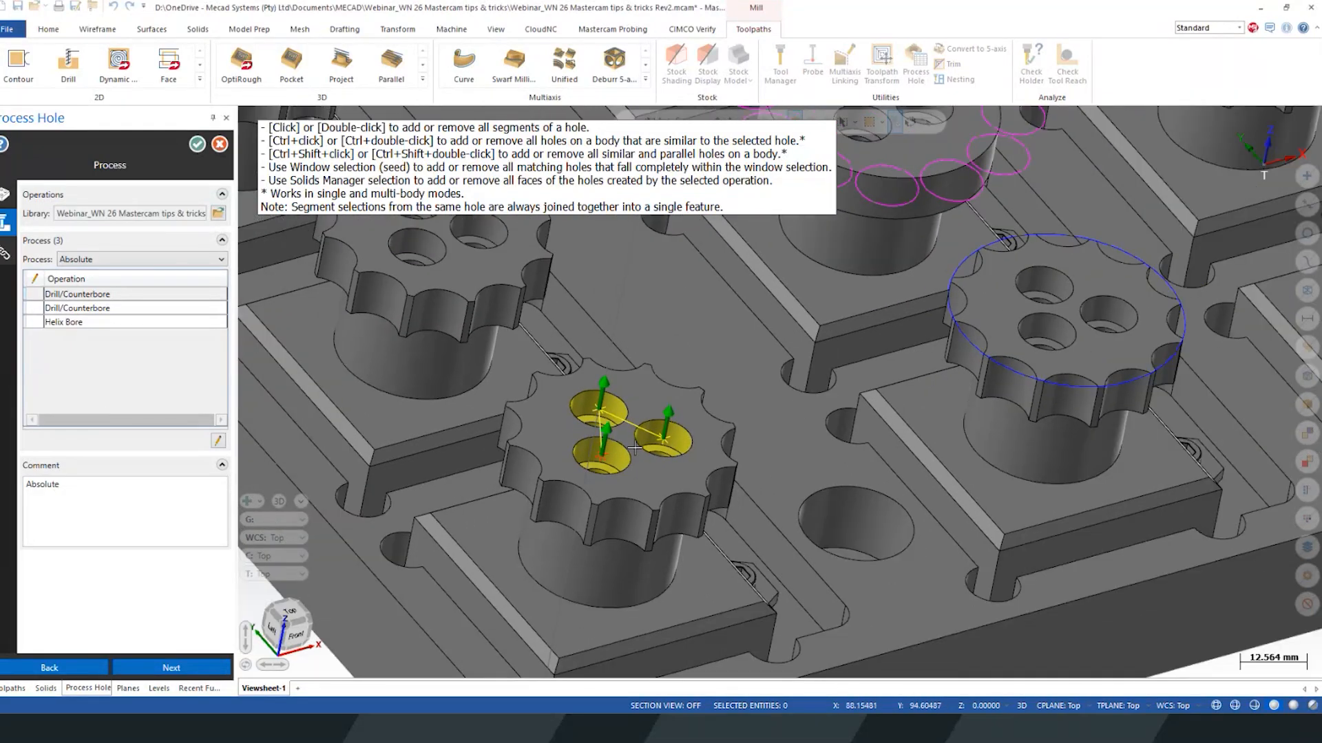
scroll(634, 449, down, 3)
scroll(507, 513, up, 1)
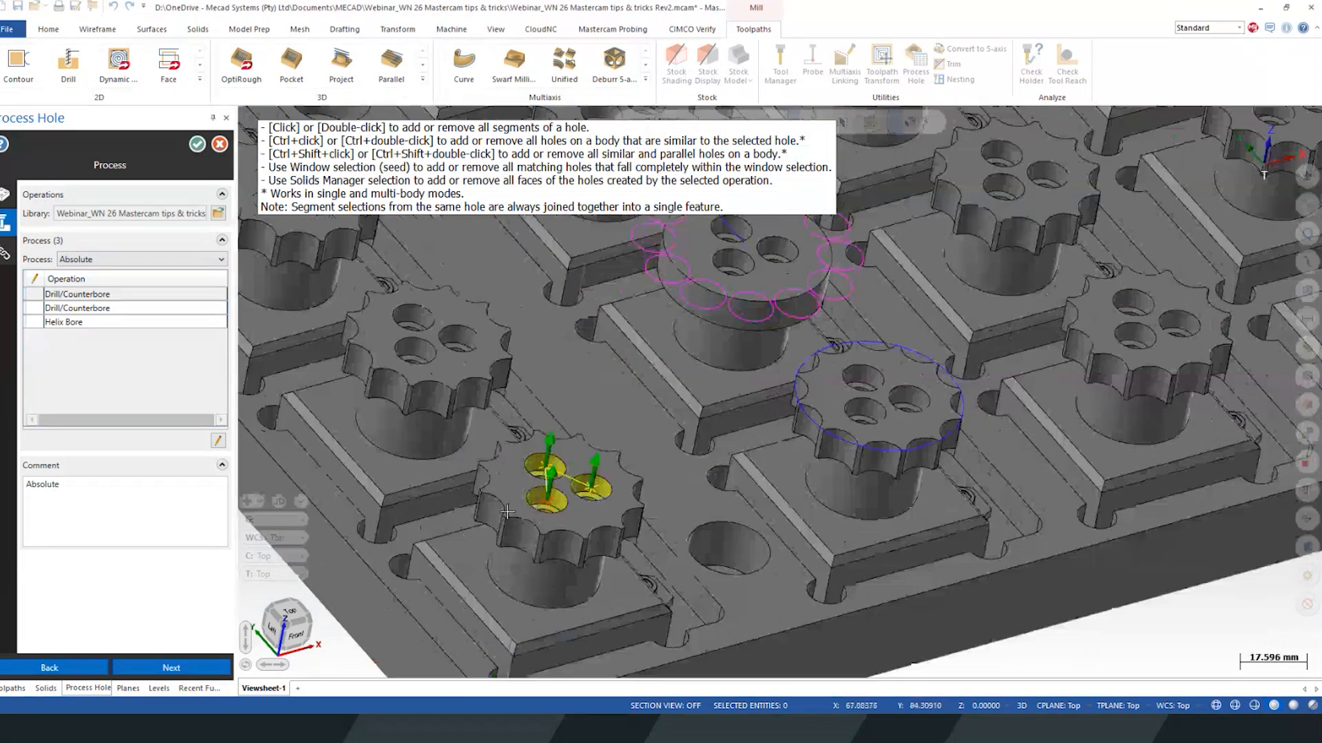
scroll(508, 513, down, 3)
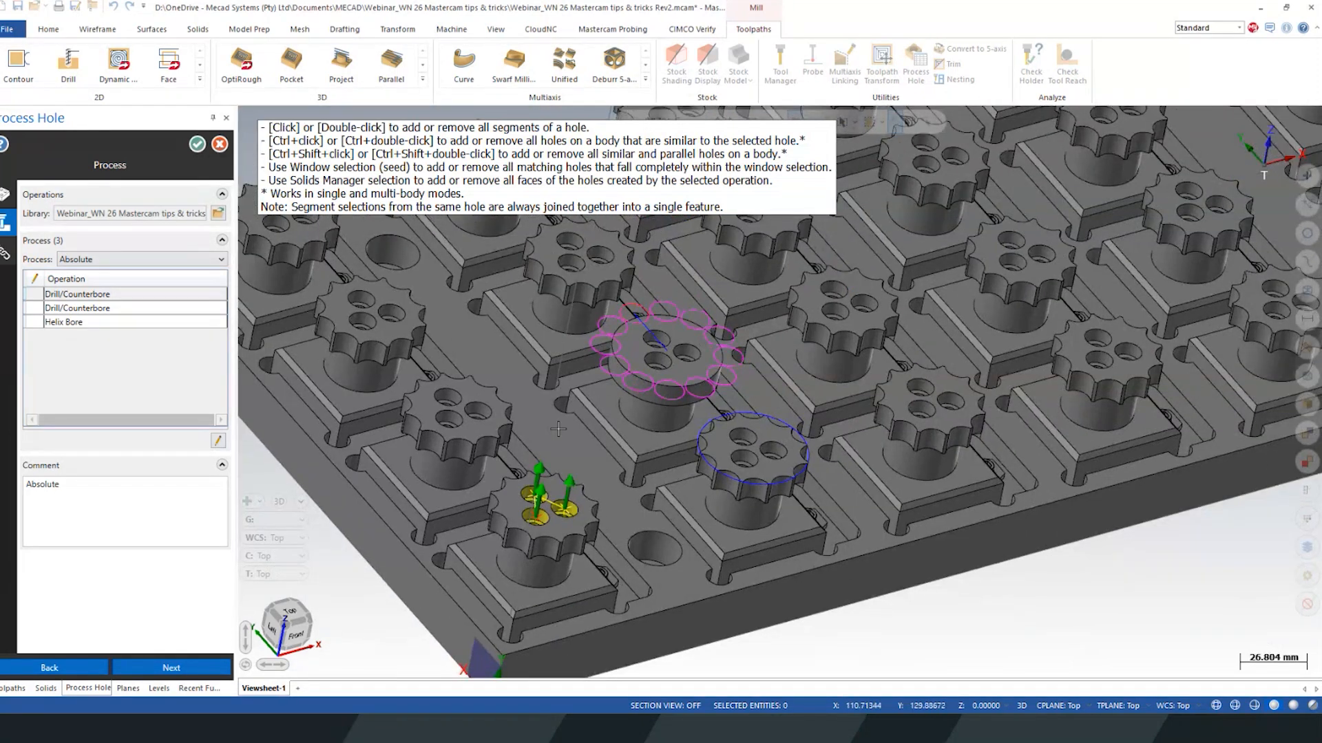
scroll(509, 526, up, 3)
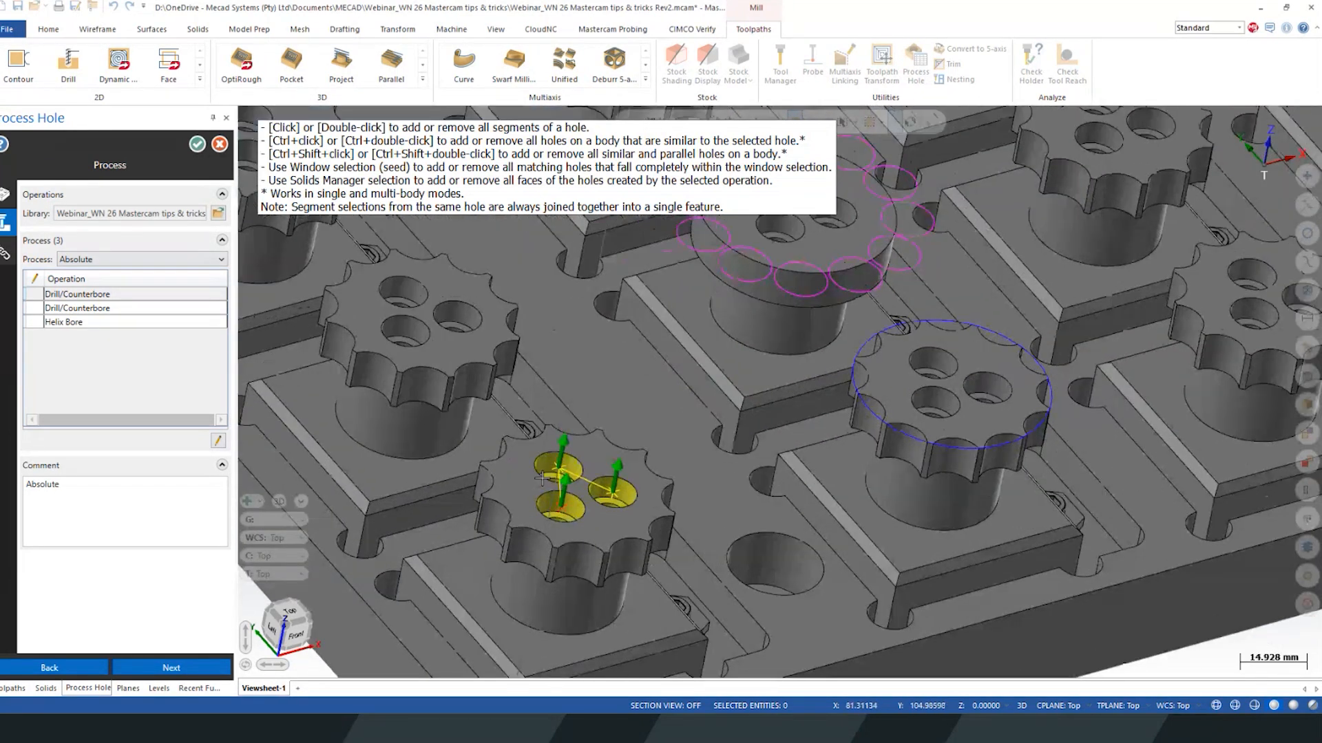
scroll(541, 478, up, 2)
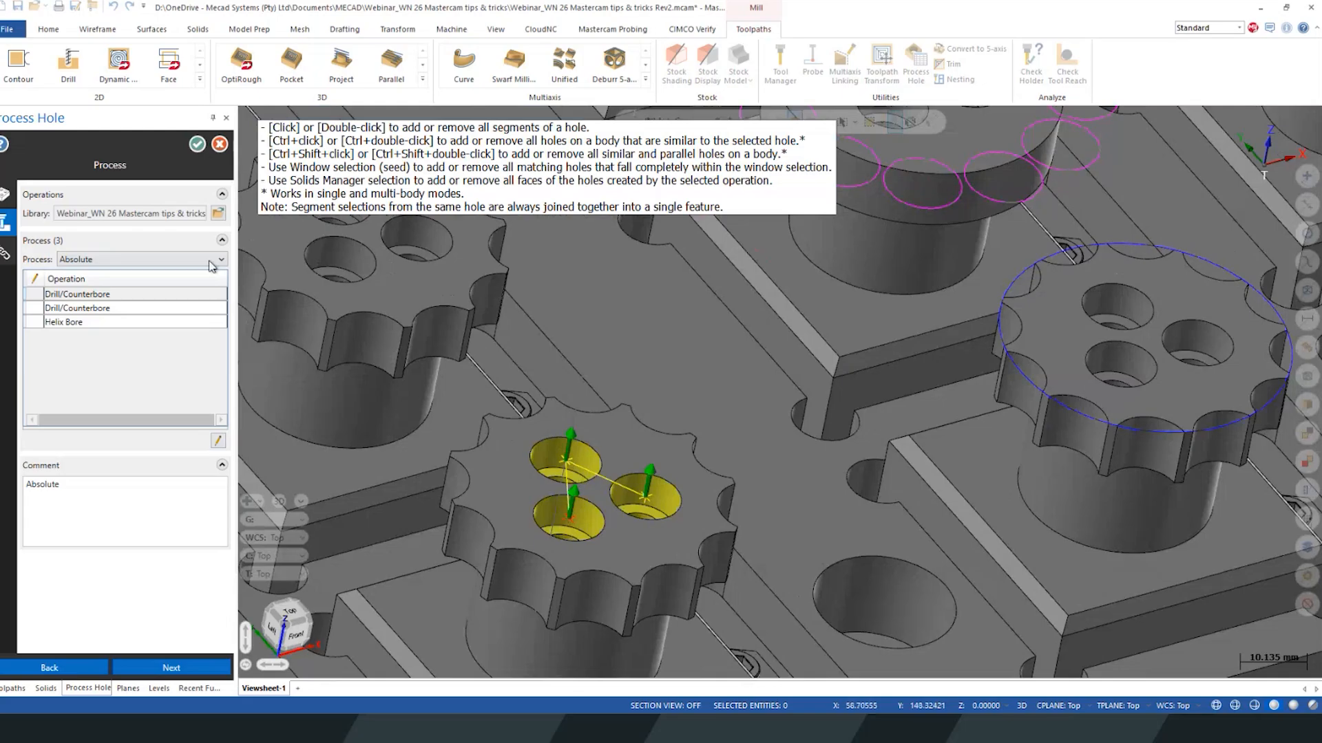
scroll(619, 416, down, 2)
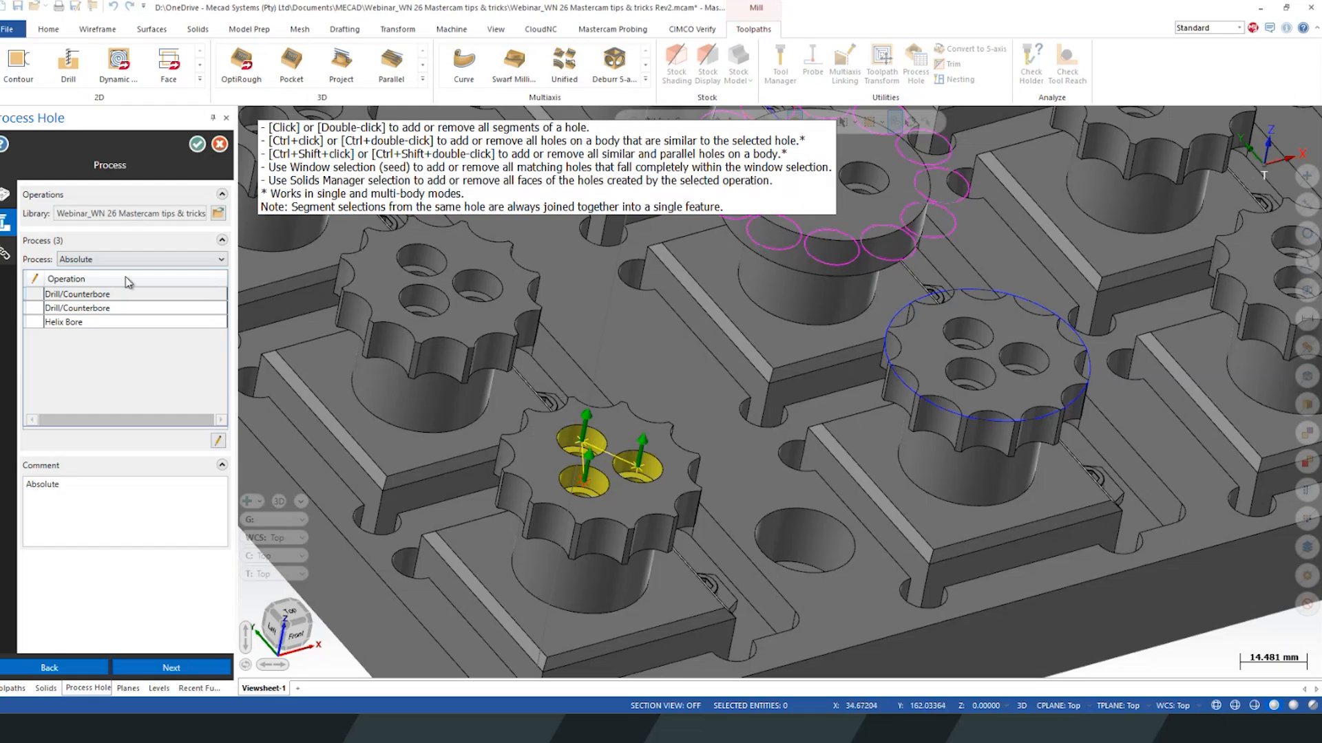
Step: Switch the hole process to Incremental and view the selected counterbores from a steeper angle
click(105, 260)
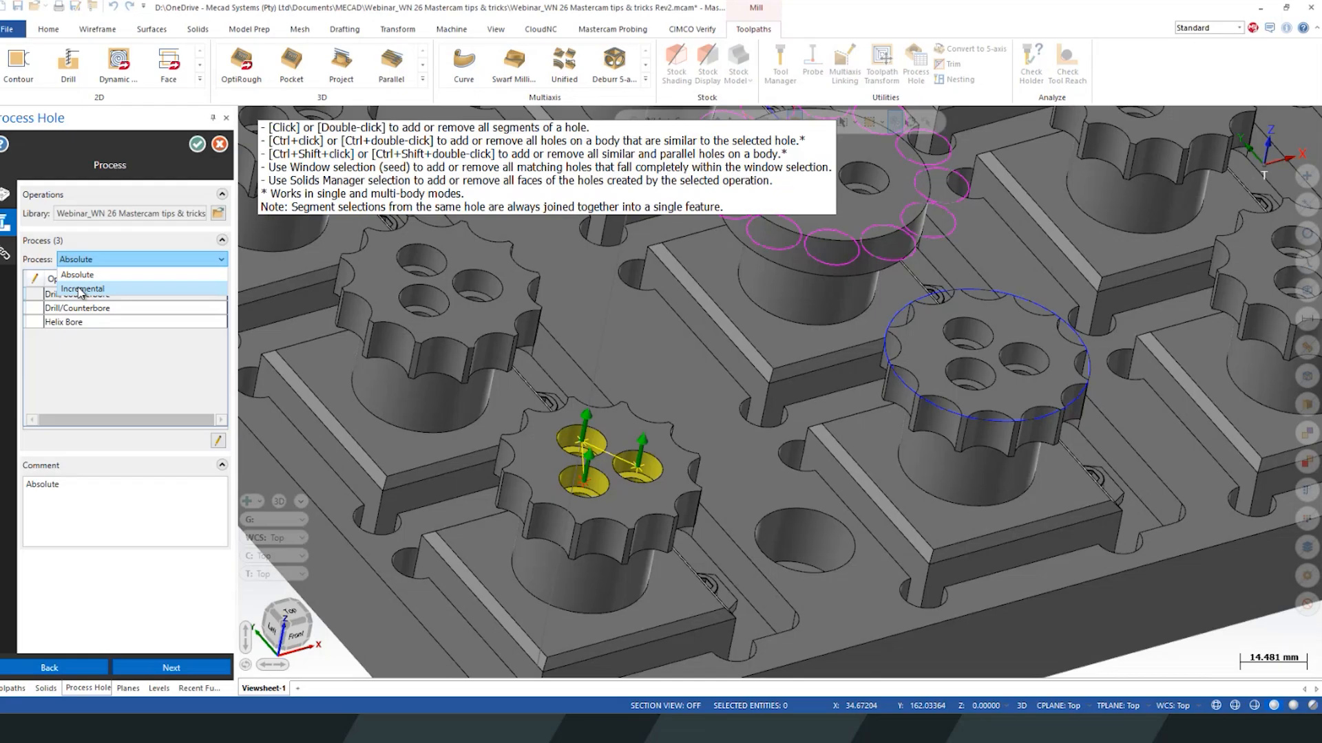
click(81, 290)
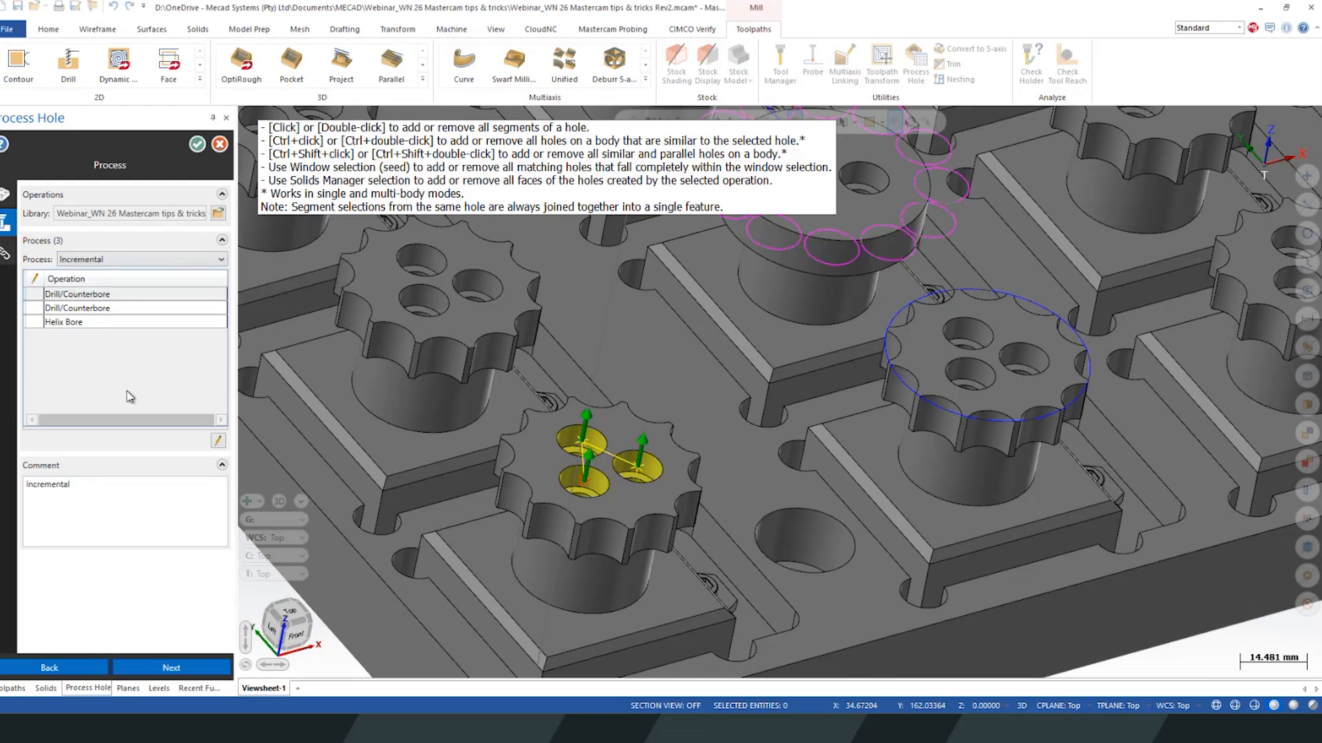
scroll(551, 447, up, 3)
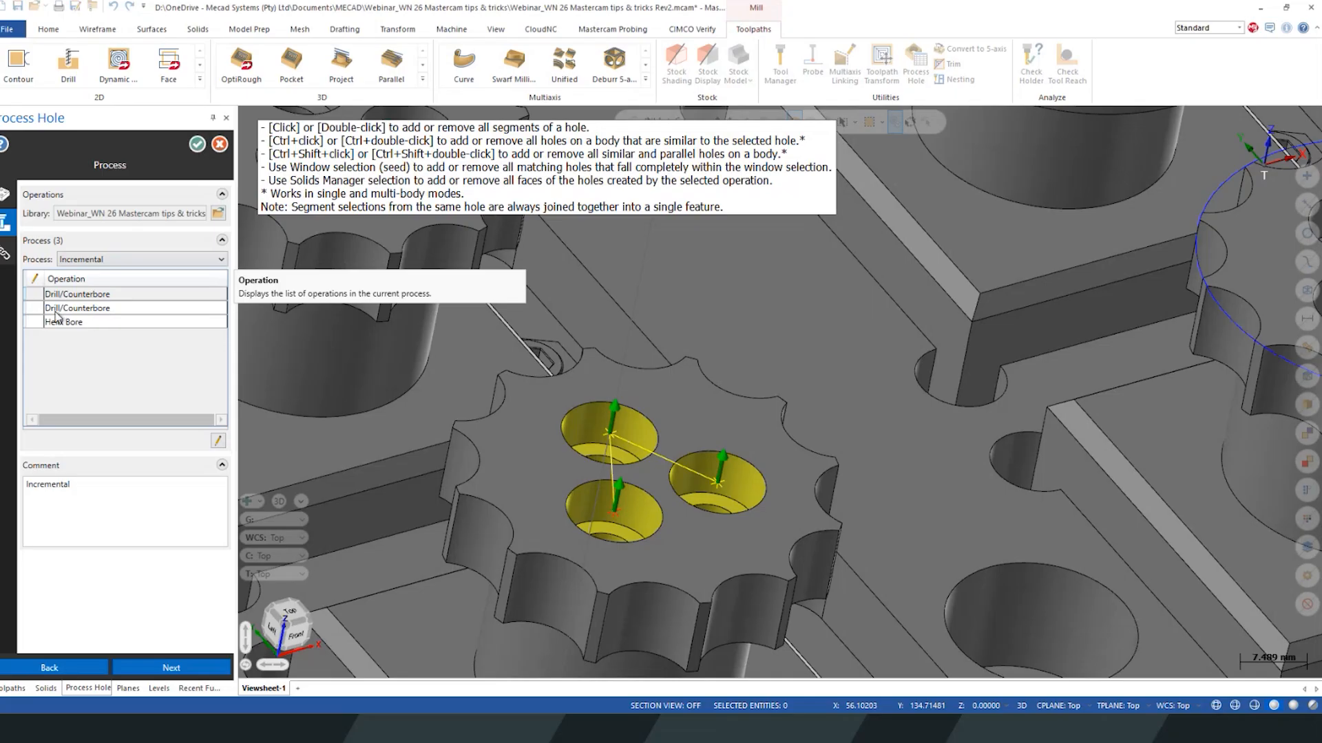
middle_drag(592, 366, 570, 654)
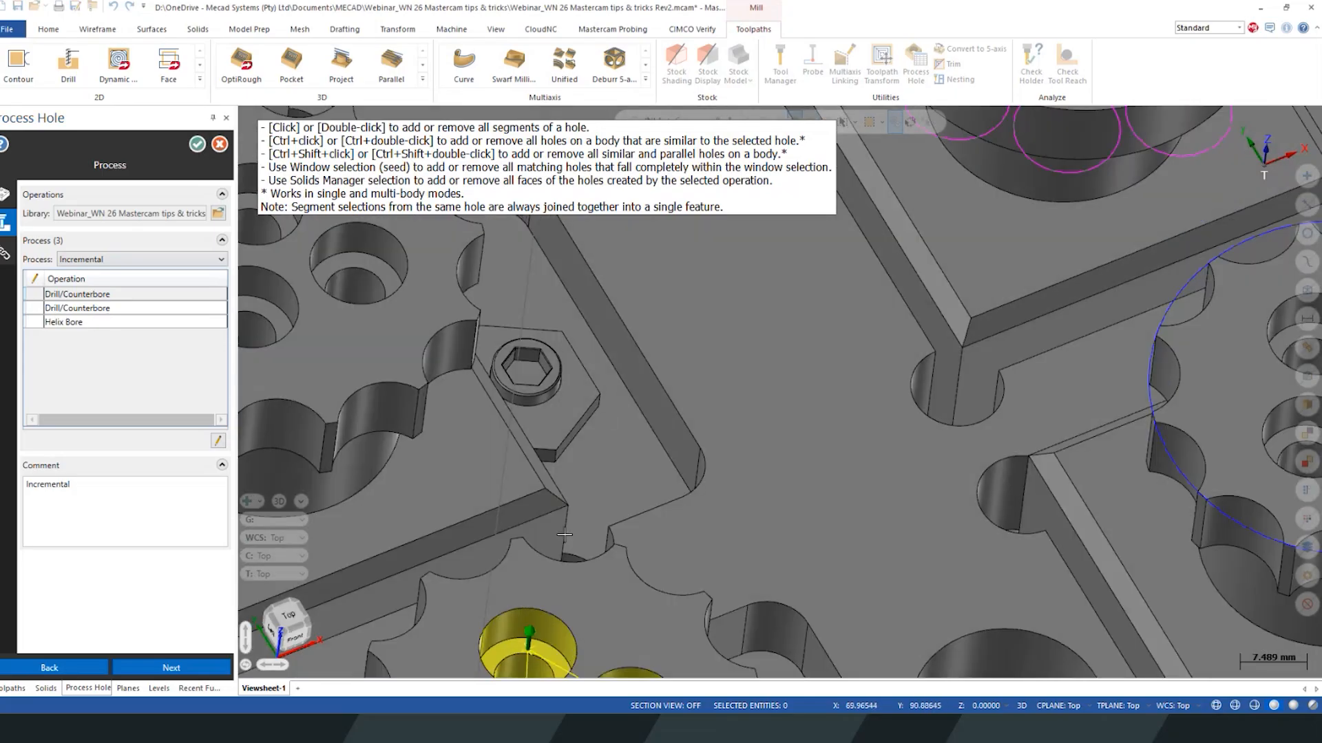
middle_drag(564, 535, 596, 479)
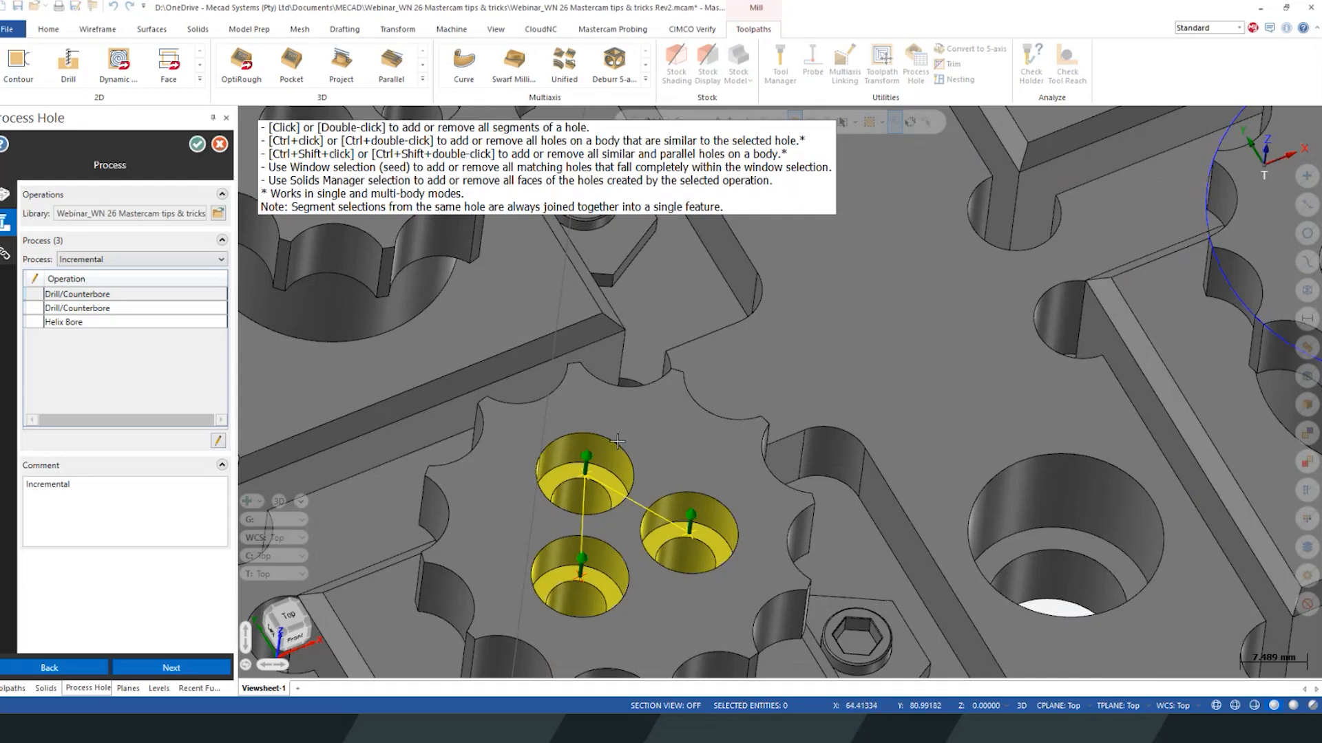
scroll(579, 514, down, 3)
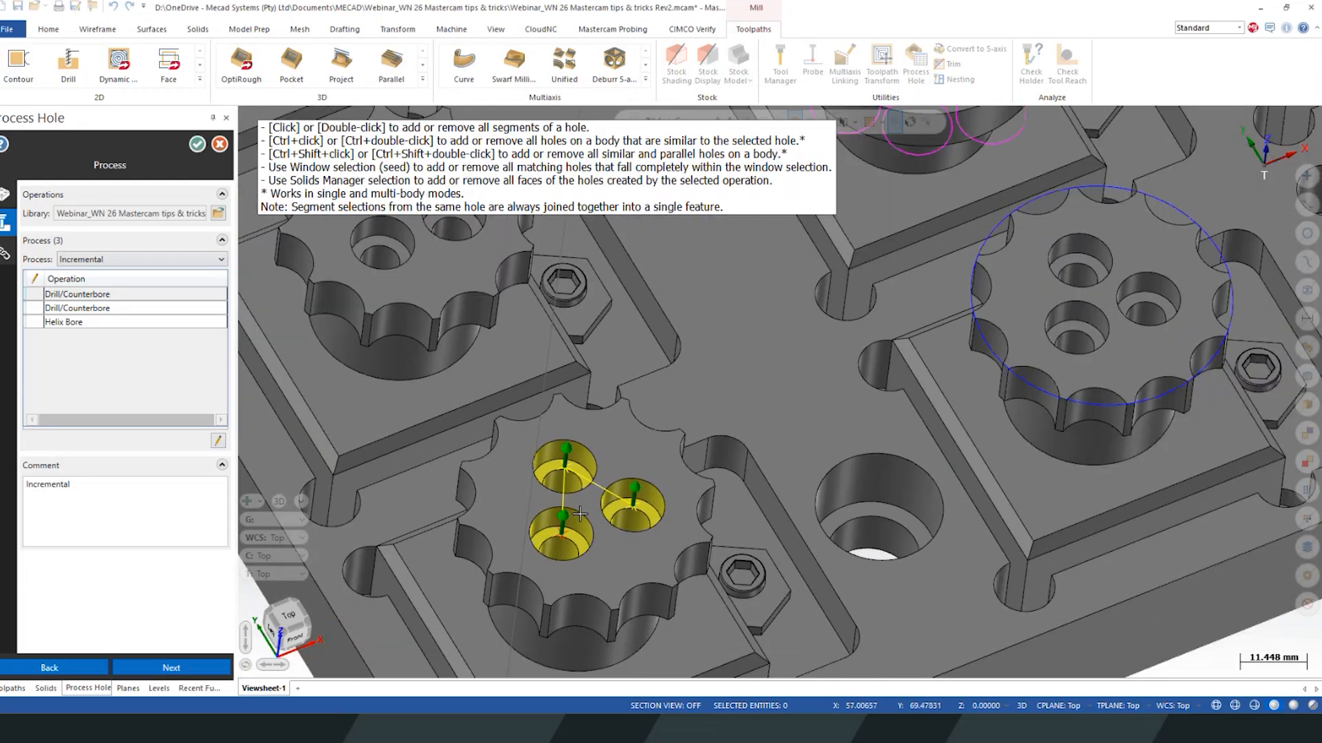
scroll(579, 514, down, 2)
Step: Set the incremental clearance plane to 20.0 and generate the toolpath, declining to add the duplicate 6.8 mm drill and 8 mm end mill
click(3, 254)
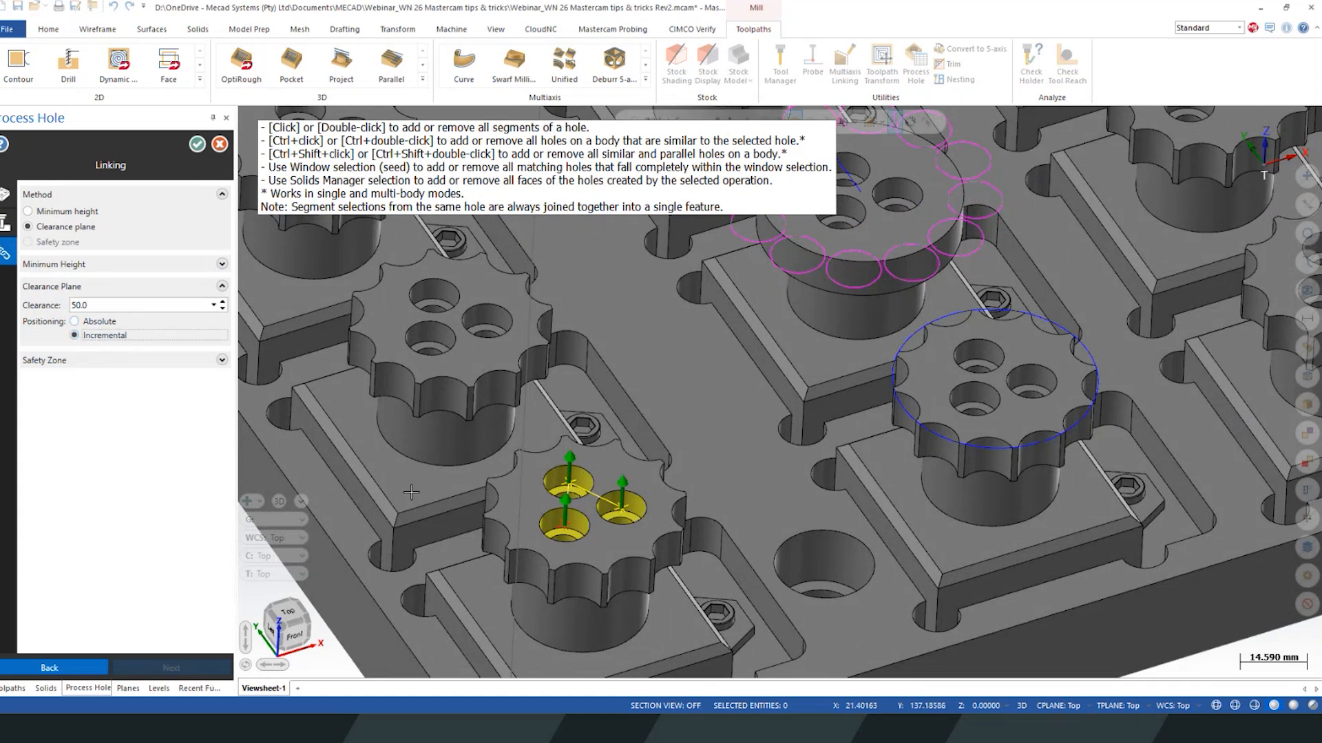
middle_drag(582, 513, 596, 481)
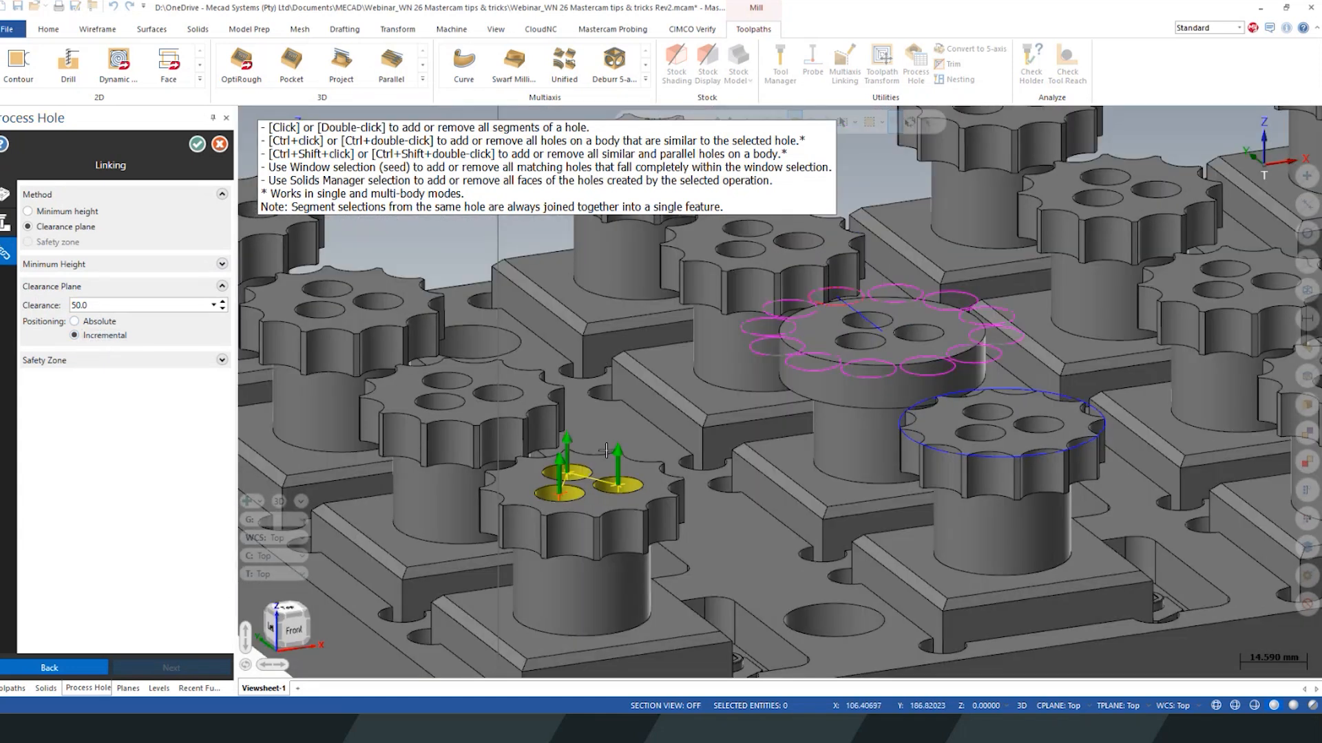
drag(145, 305, 77, 304)
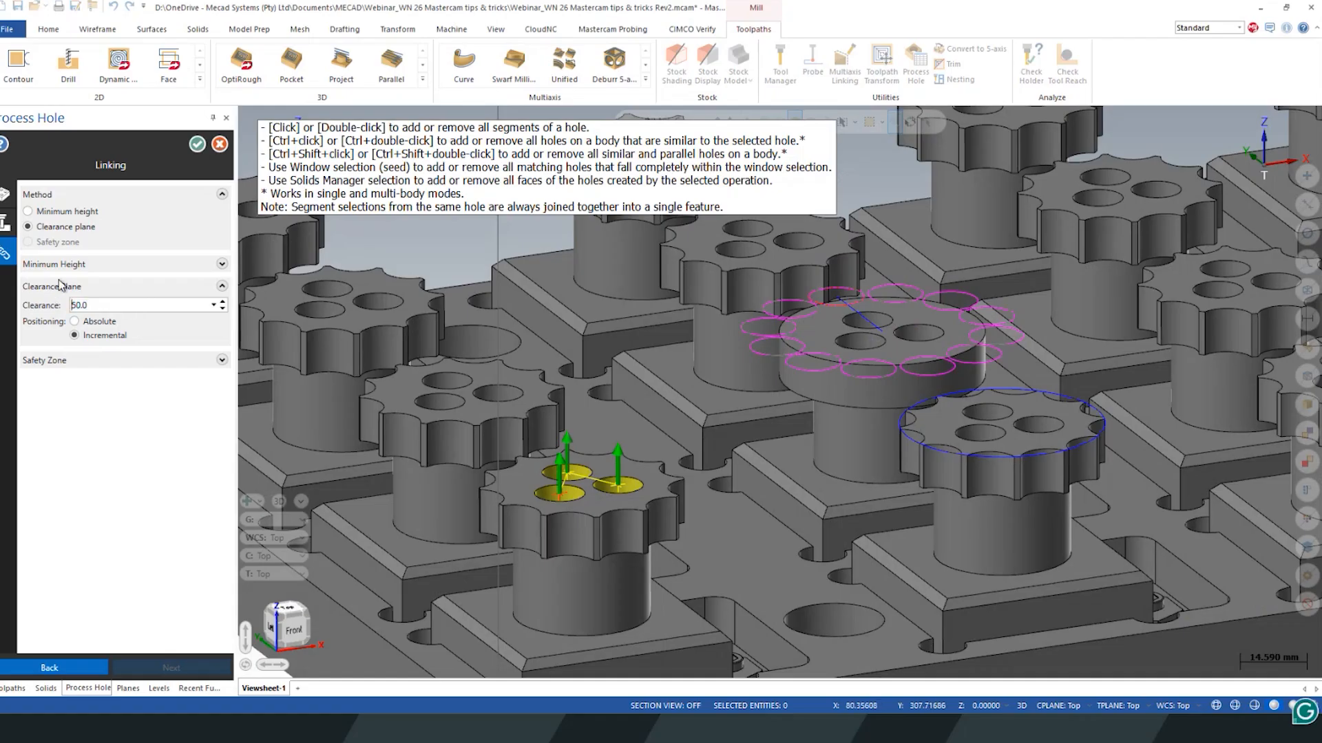
text(20.0)
click(197, 144)
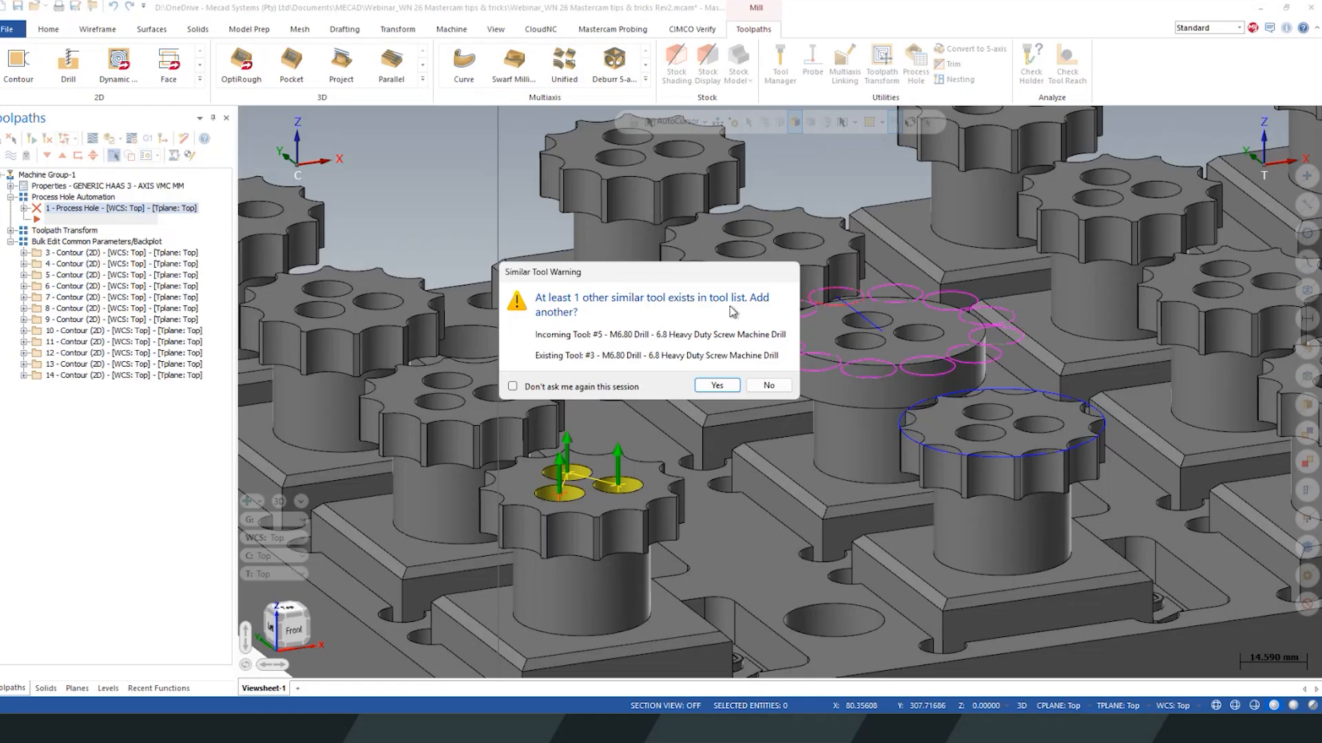
click(757, 386)
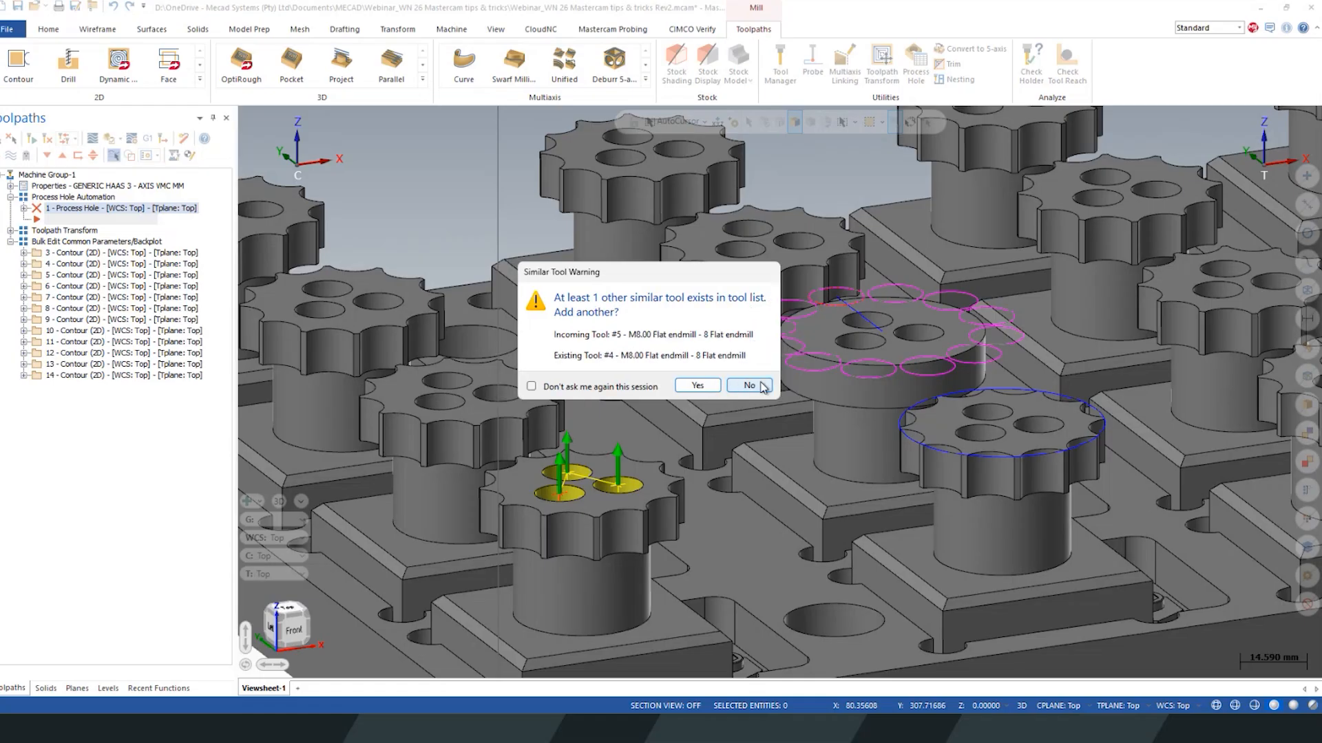
click(749, 386)
Step: Examine the generated drilling and helix bore motion in the three holes from close up, different angles and farther out
scroll(628, 354, down, 2)
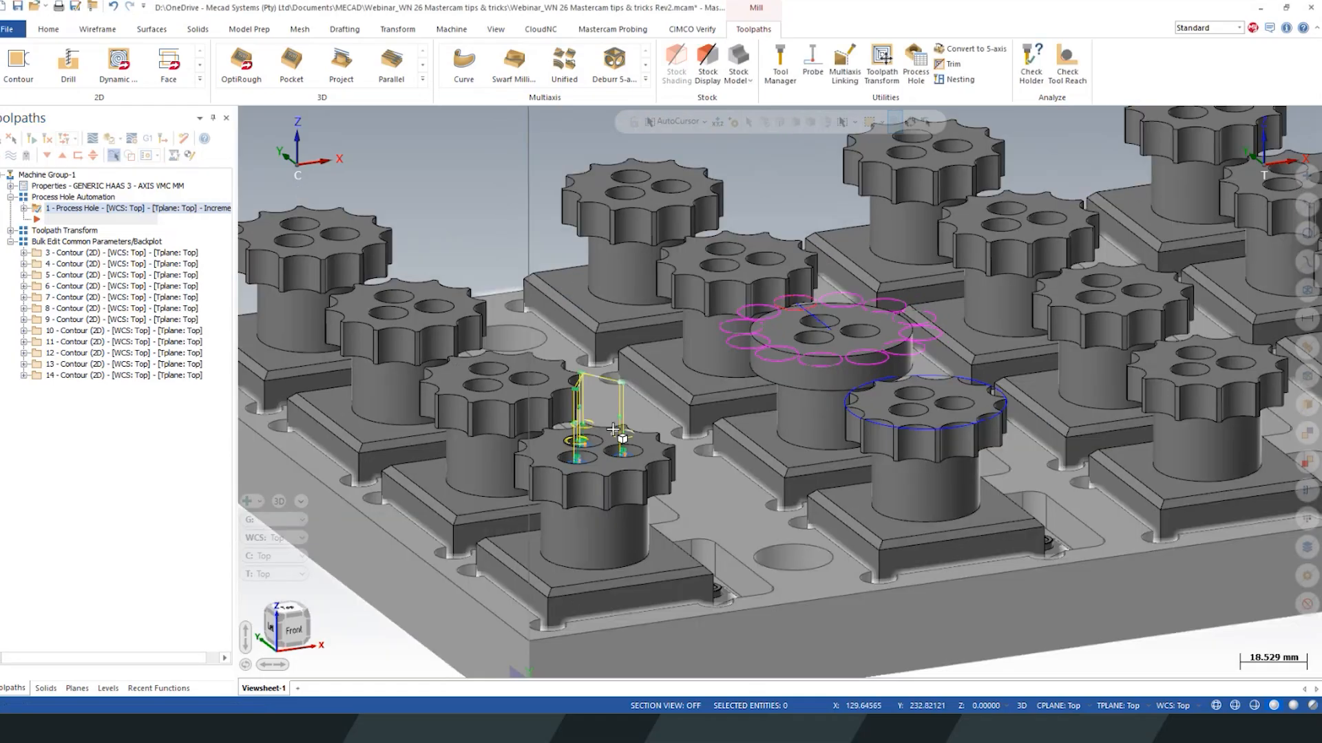
scroll(651, 330, up, 4)
middle_drag(651, 330, 652, 404)
alt+middle_drag(647, 493, 738, 215)
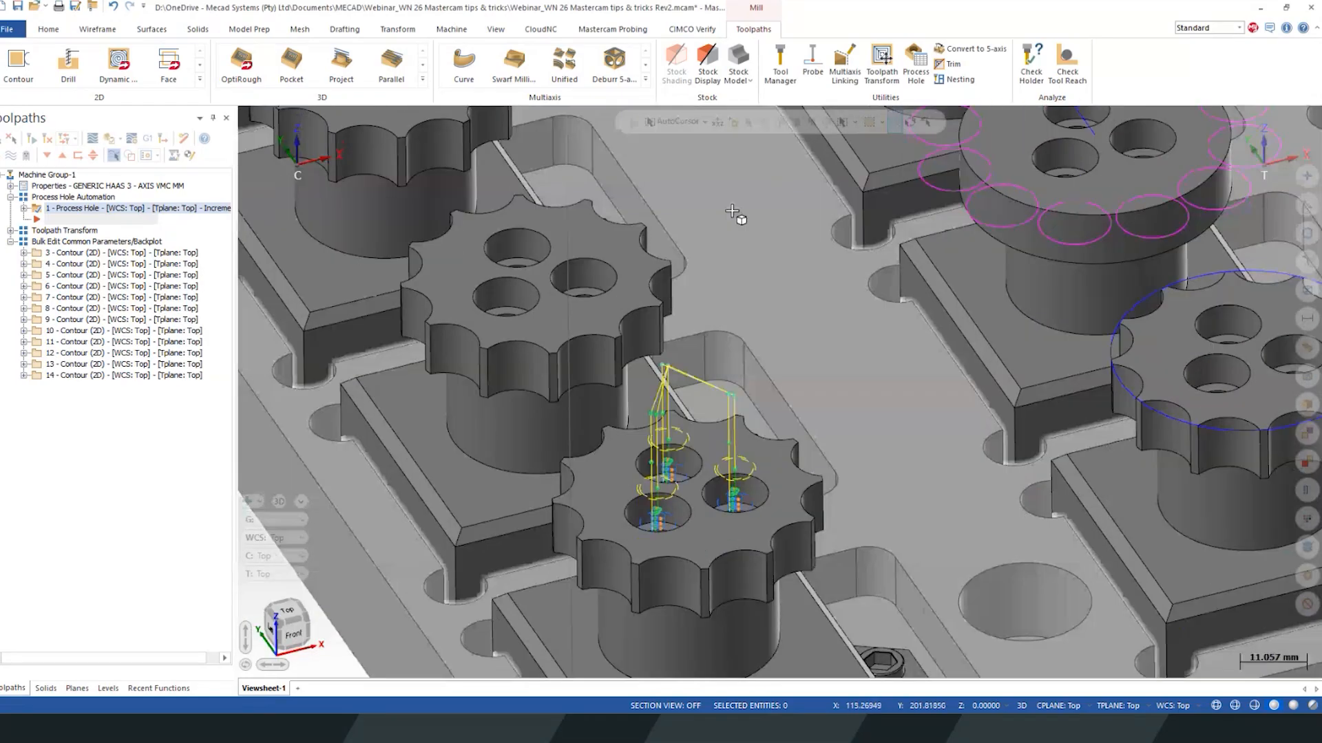
scroll(662, 525, up, 2)
alt+middle_drag(673, 535, 702, 414)
middle_drag(702, 358, 702, 407)
scroll(681, 375, up, 3)
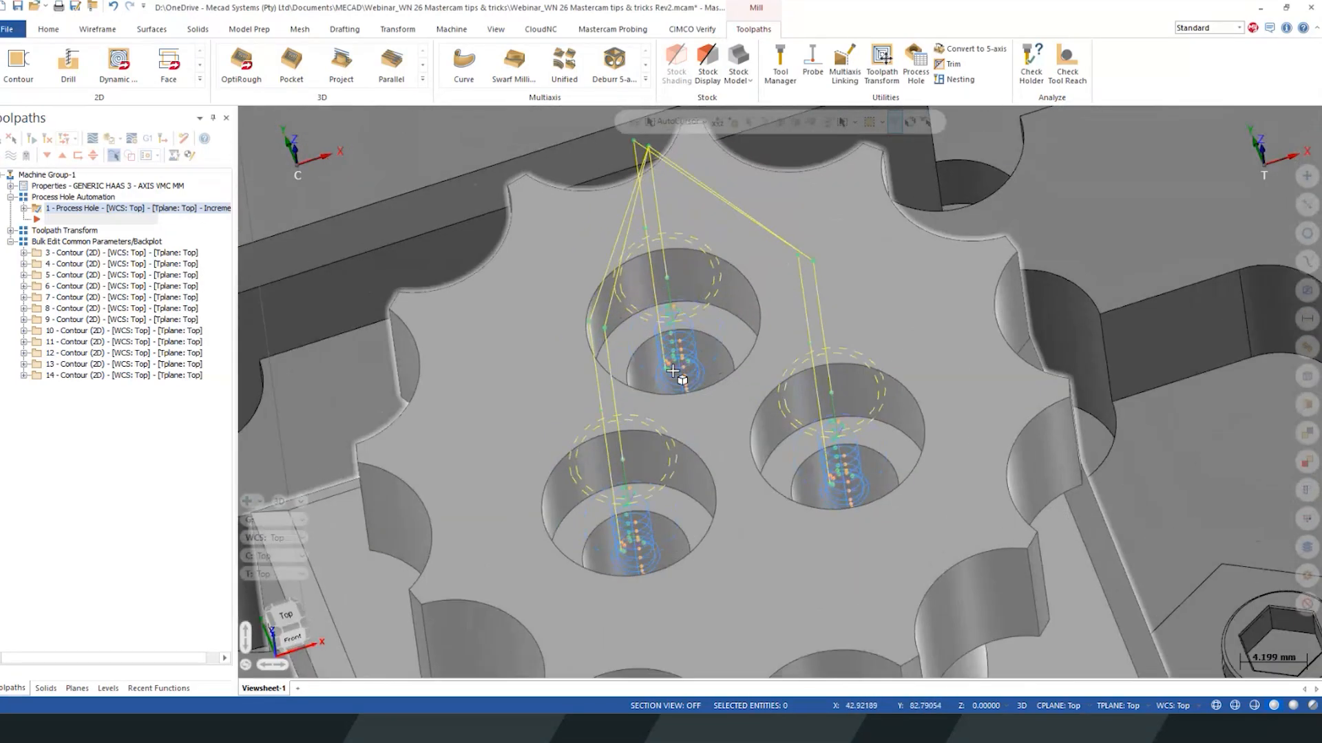
middle_drag(674, 364, 682, 310)
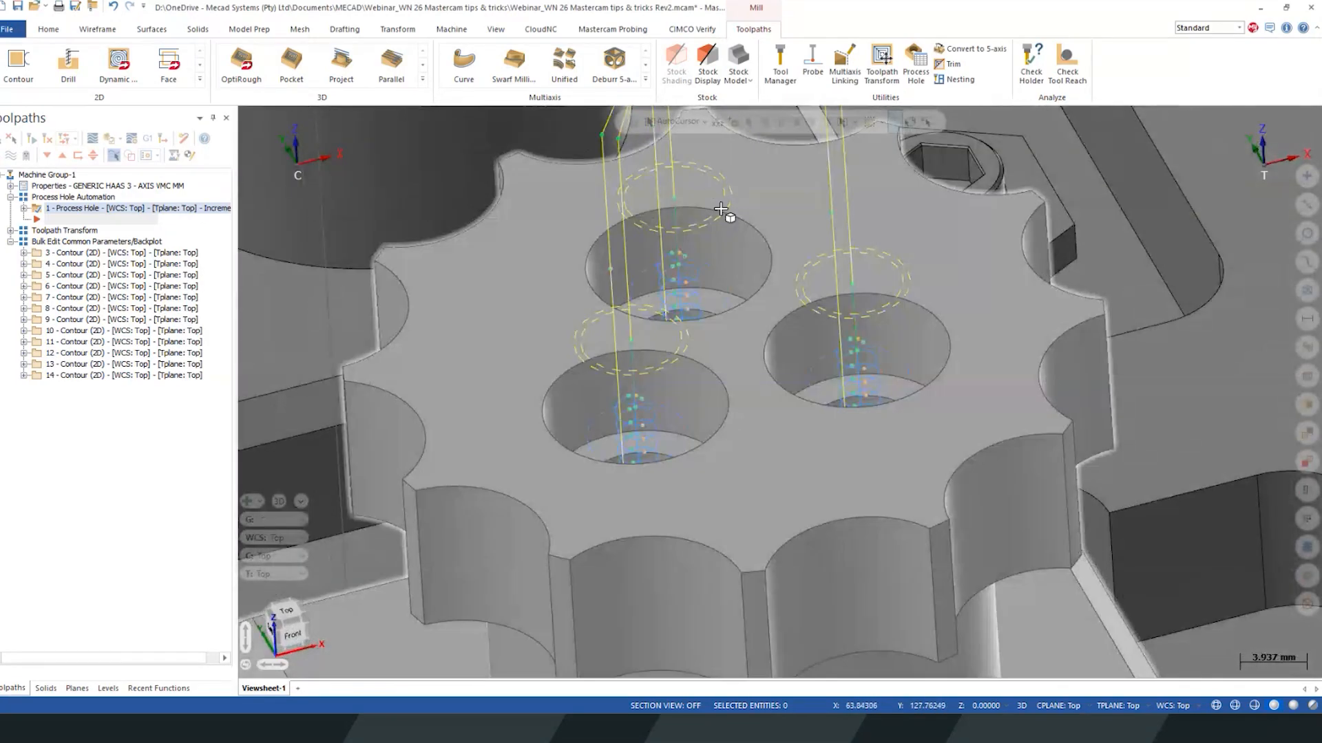
mouse_move(723, 267)
middle_down()
mouse_move(711, 290)
mouse_move(722, 268)
middle_up()
scroll(722, 269, down, 8)
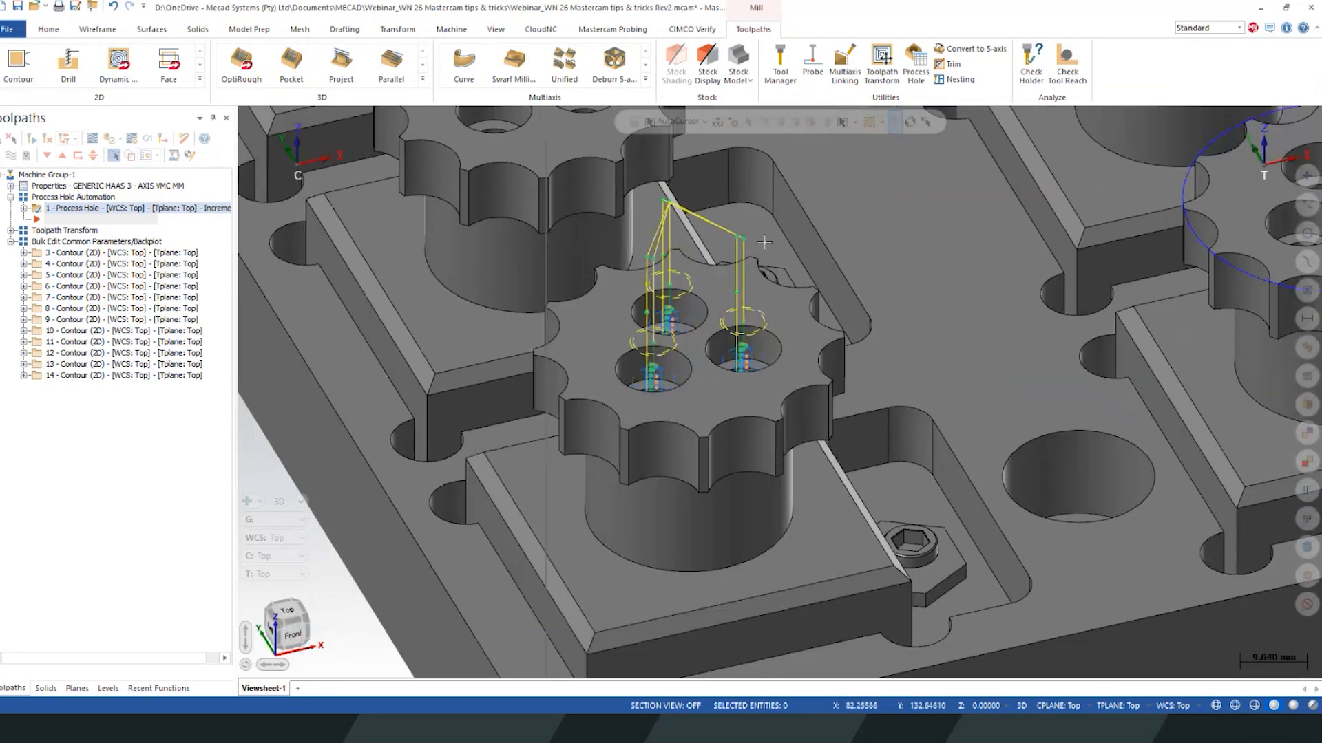
scroll(664, 308, down, 5)
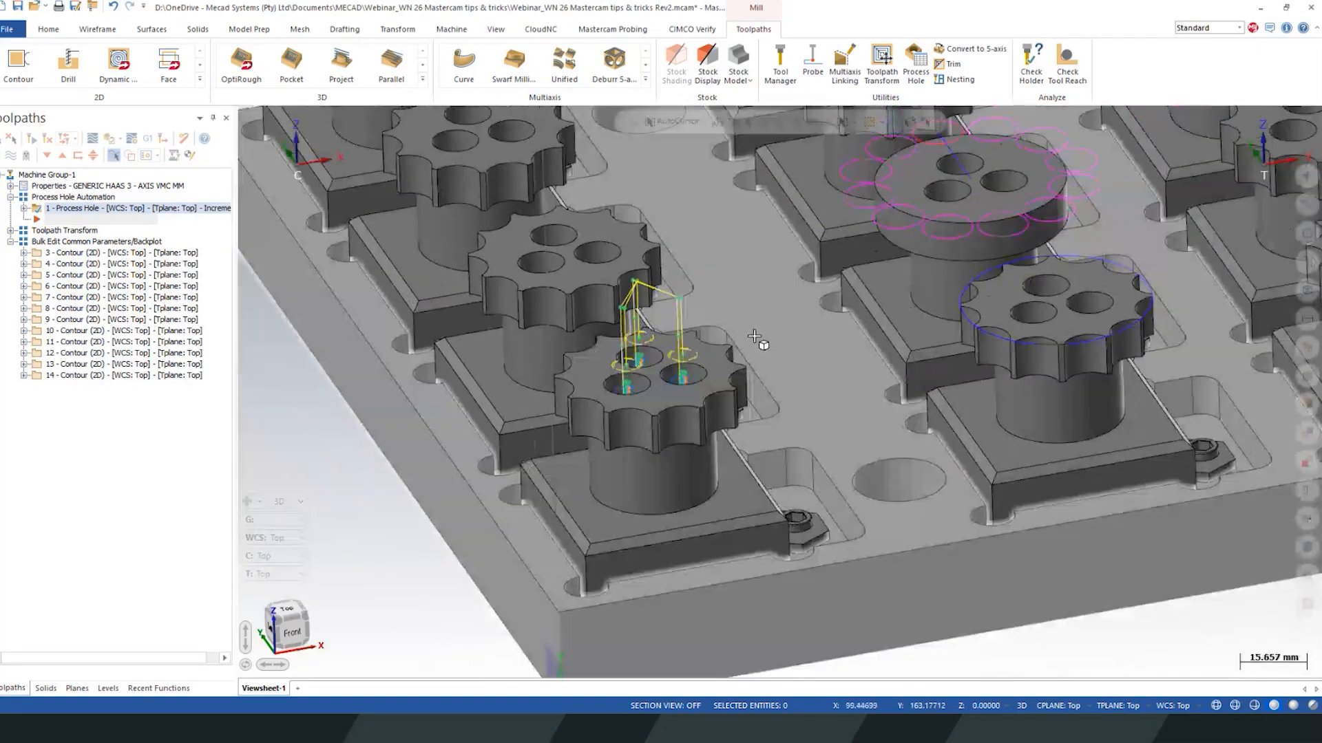
scroll(564, 440, up, 3)
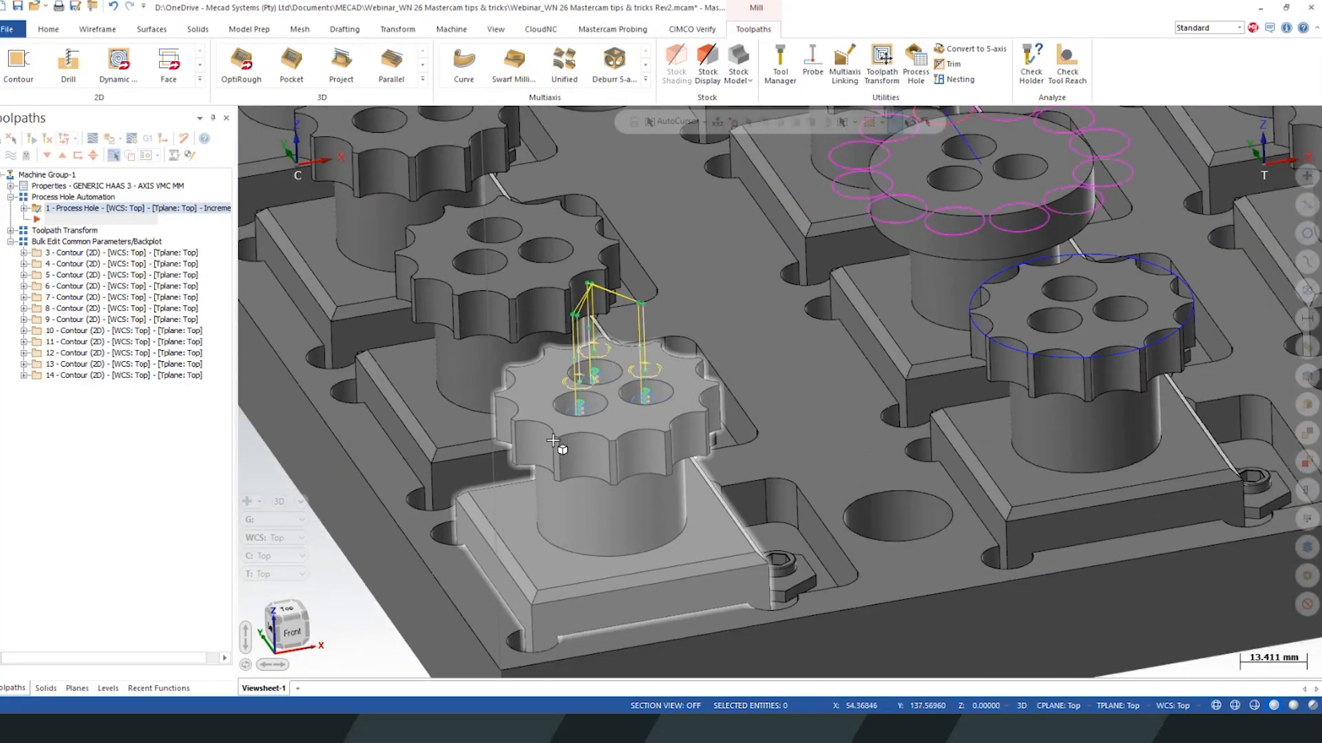
middle_drag(552, 440, 498, 469)
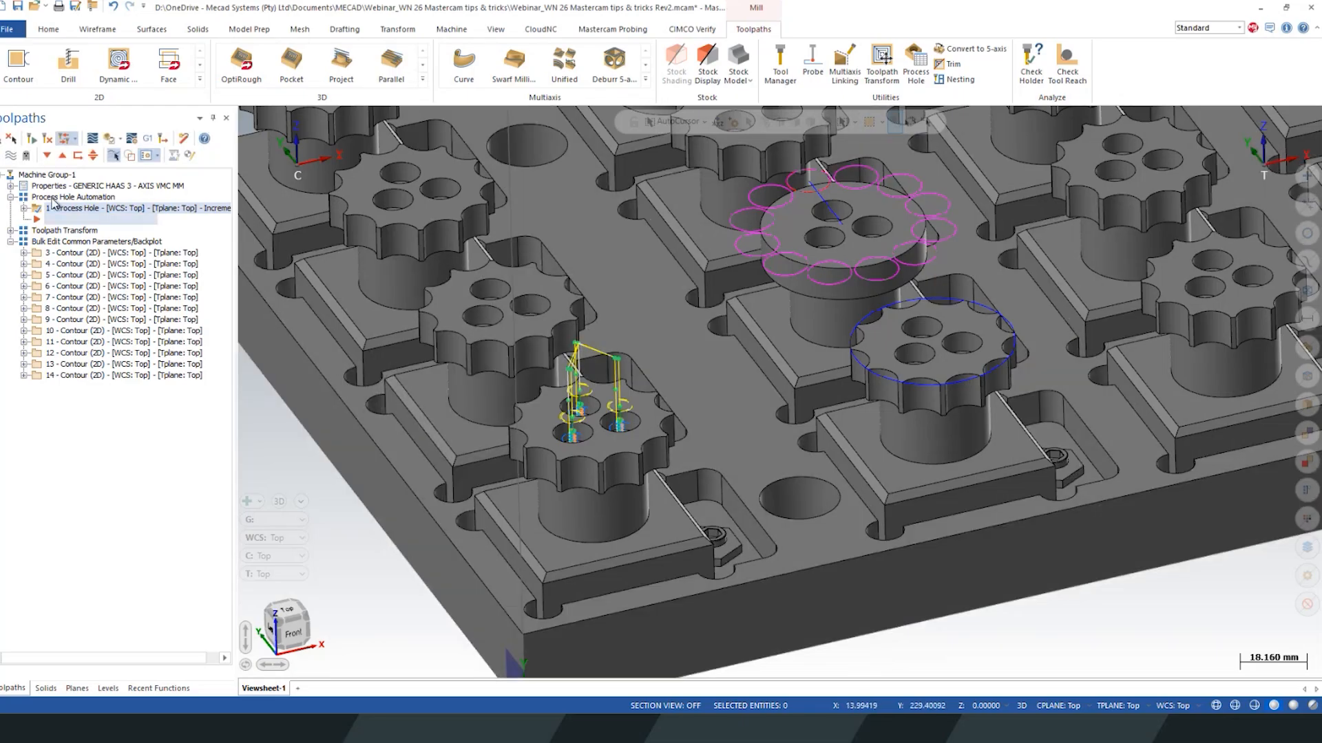
Step: Edit the Process Hole operation's parameters to add all similar holes on the next two gears along the plate edge, and regenerate it
click(24, 208)
click(63, 220)
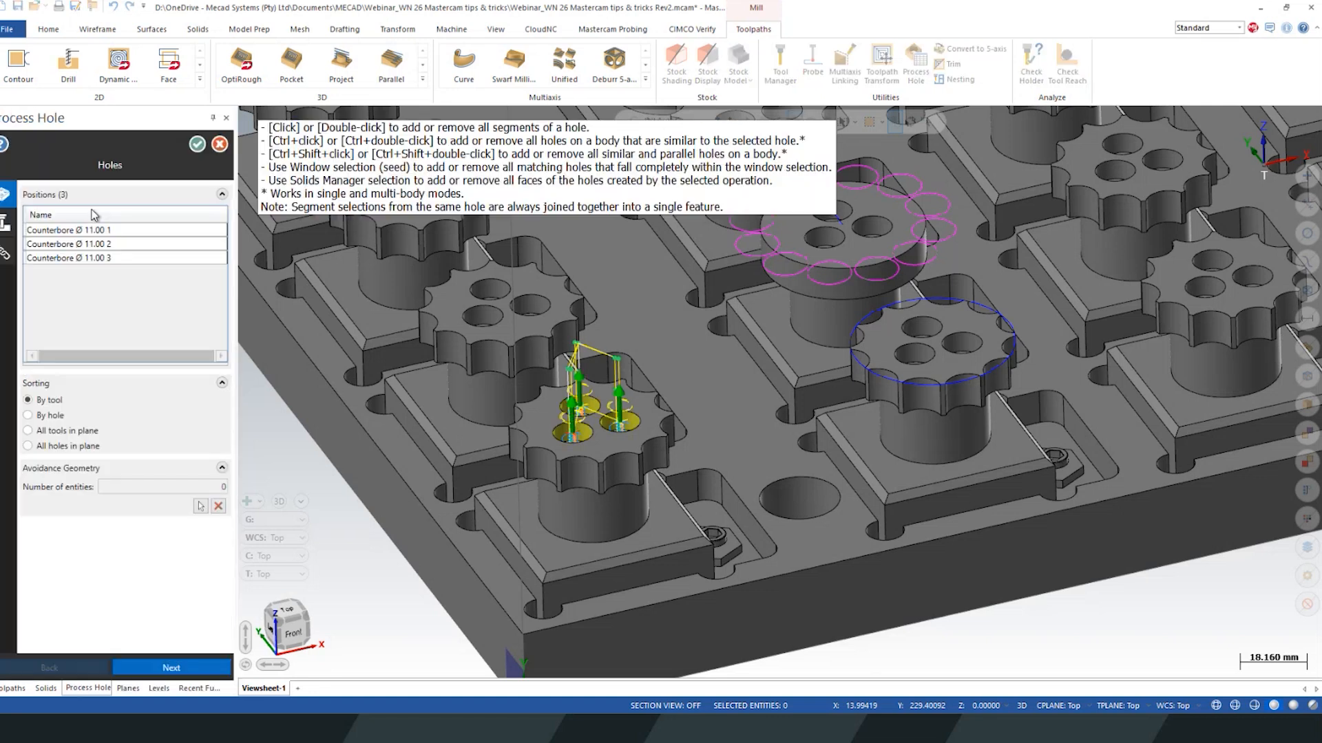
scroll(496, 305, up, 3)
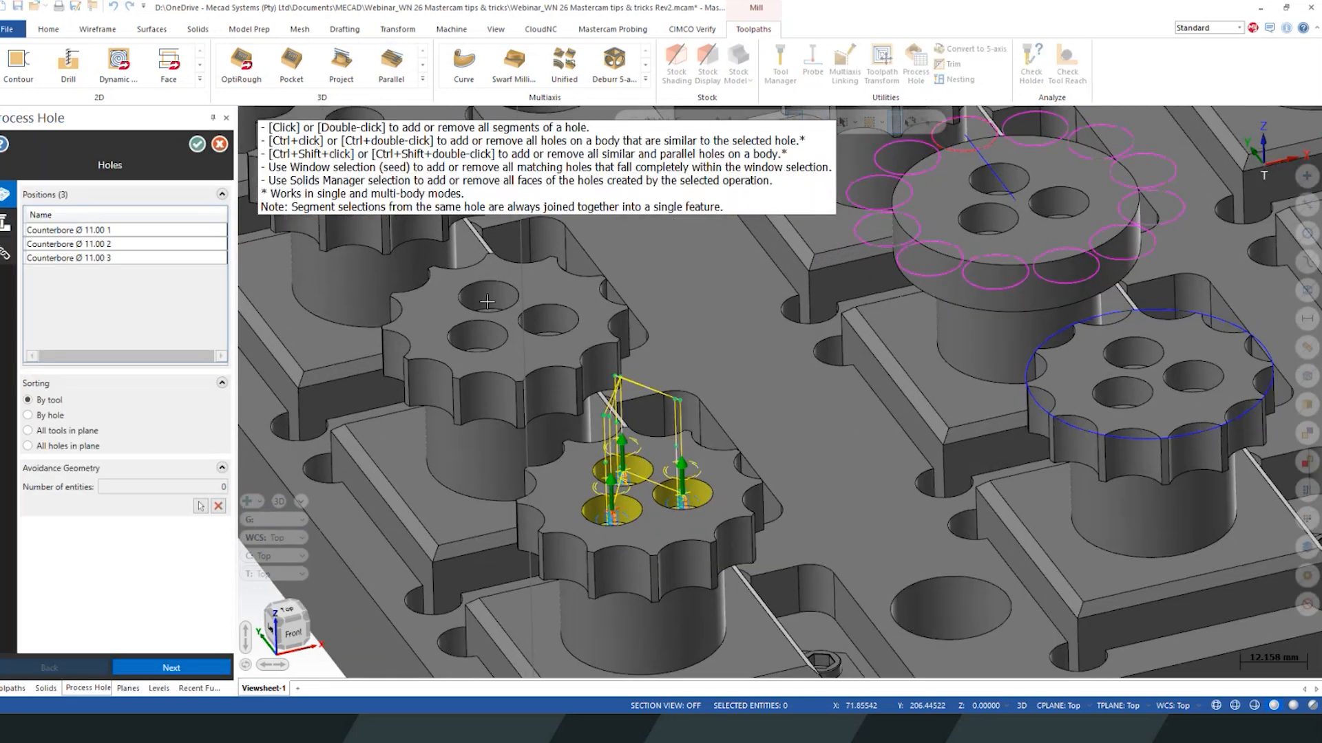
ctrl+click(494, 307)
scroll(606, 437, down, 2)
ctrl+click(471, 262)
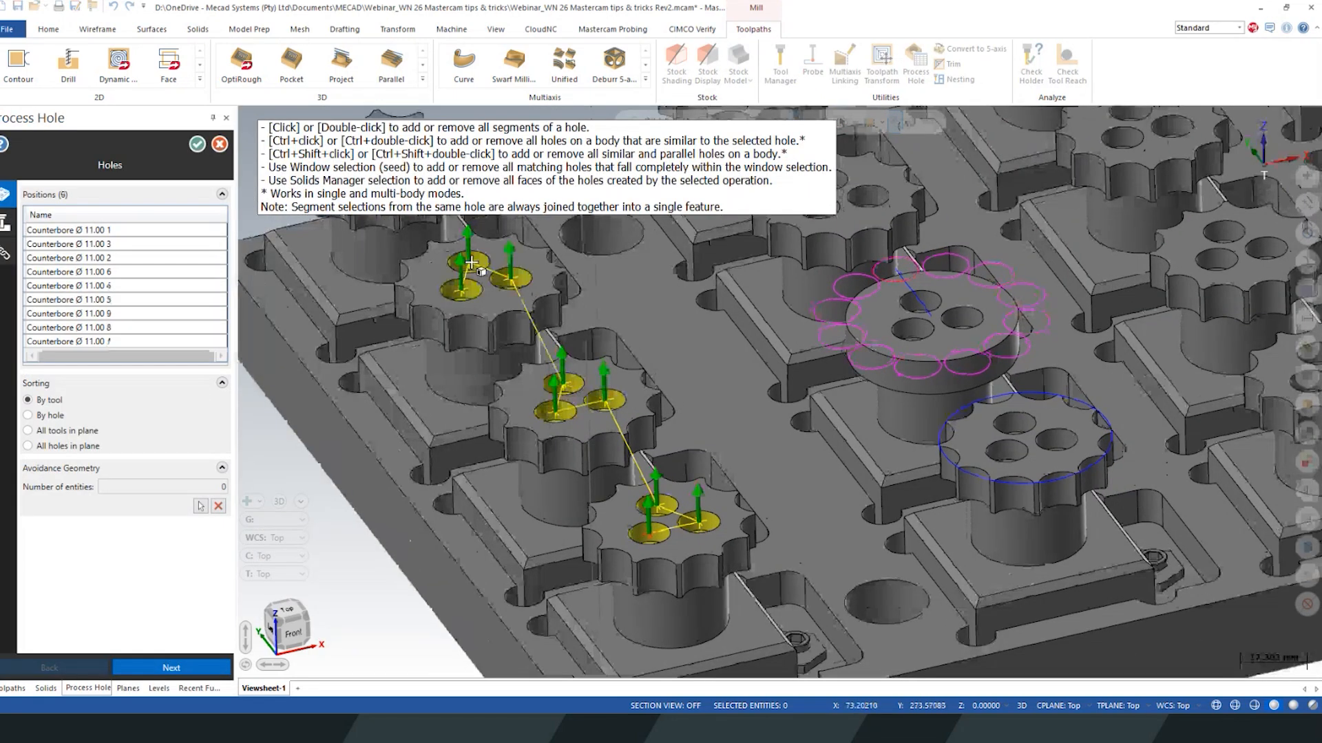
click(197, 144)
Step: Inspect the extended toolpath across the three gears and the Process Hole operation's entries in the toolpath tree
scroll(539, 453, down, 3)
scroll(539, 453, up, 3)
middle_drag(539, 453, 628, 428)
shift+middle_drag(628, 428, 658, 472)
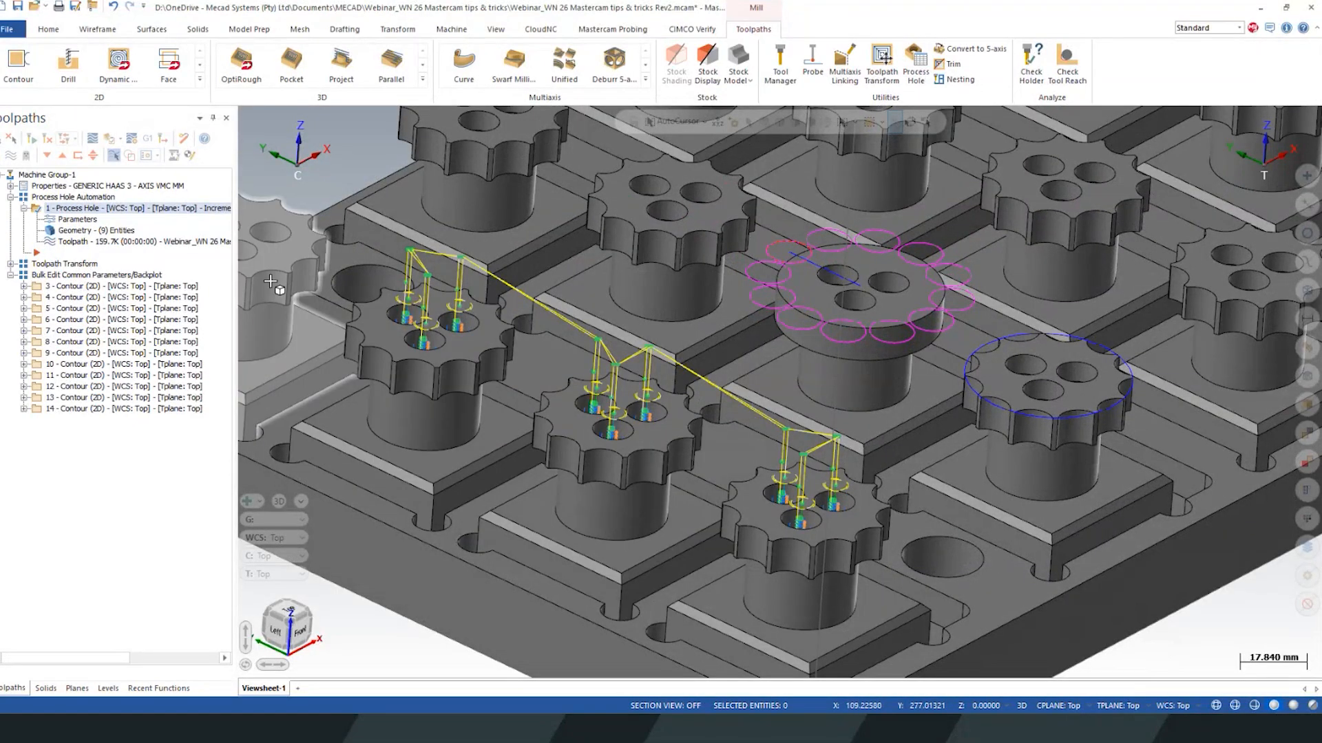
click(25, 208)
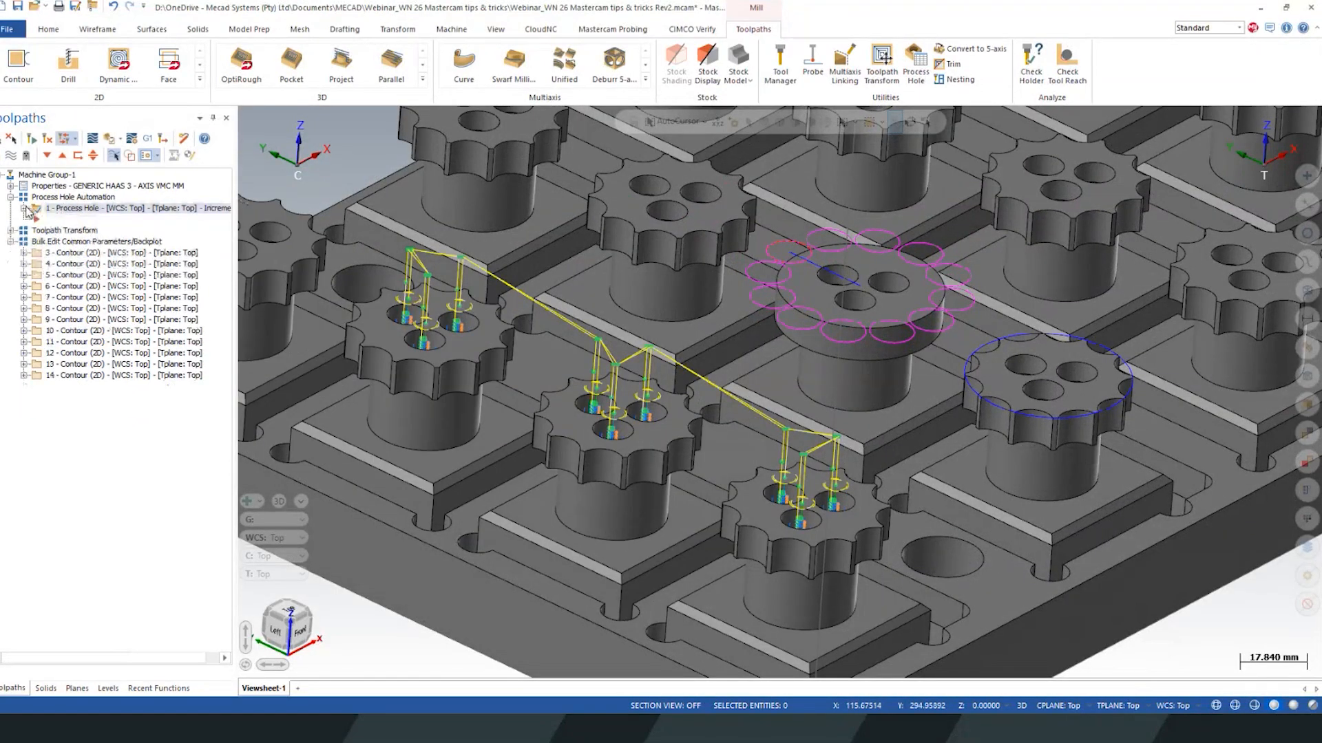
click(25, 208)
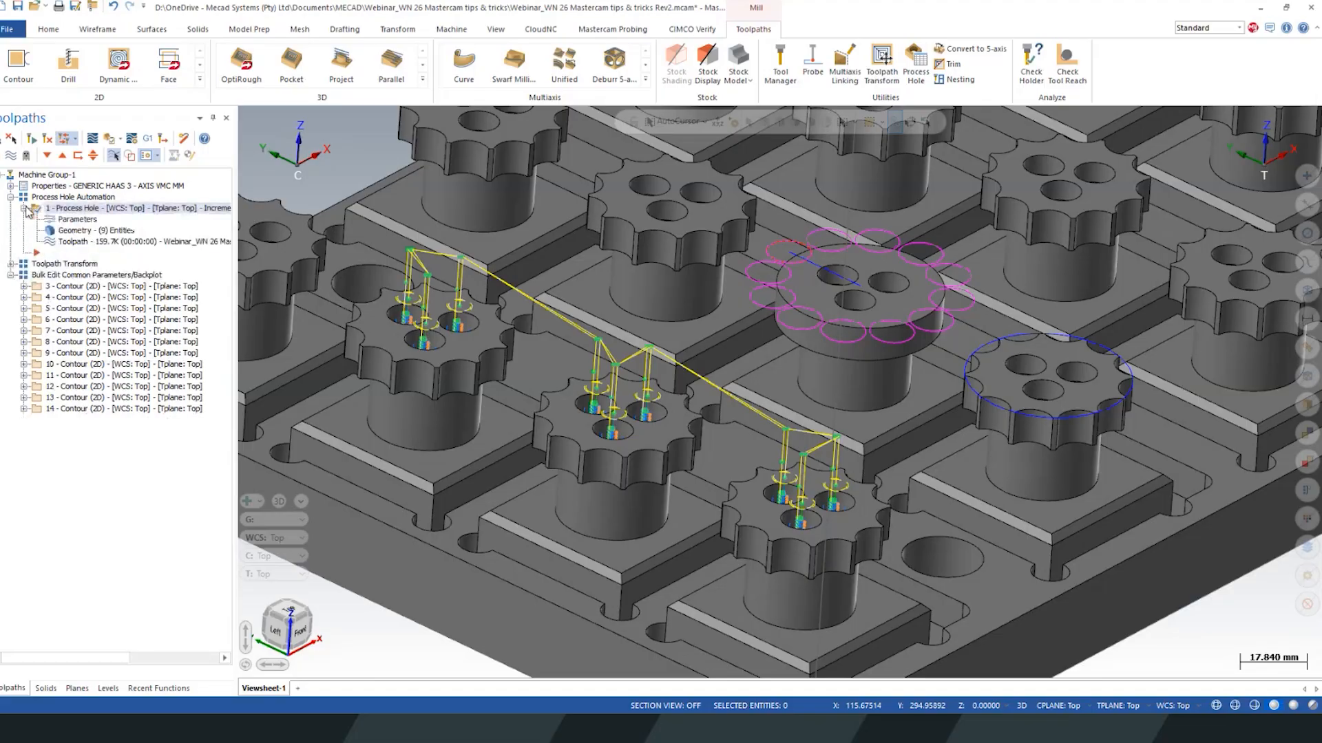
Step: Explode the Process Hole operation into its separate drilling and helix bore operations
click(24, 208)
right_click(75, 211)
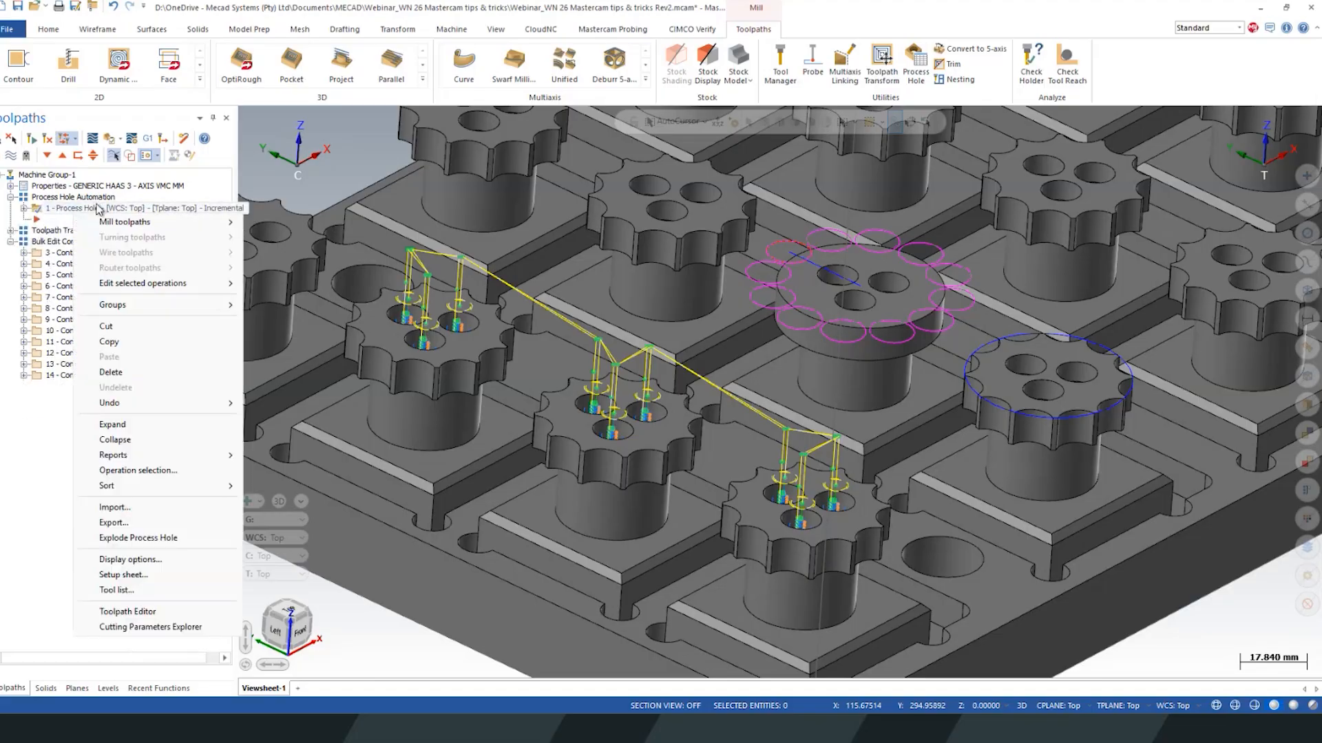
click(62, 210)
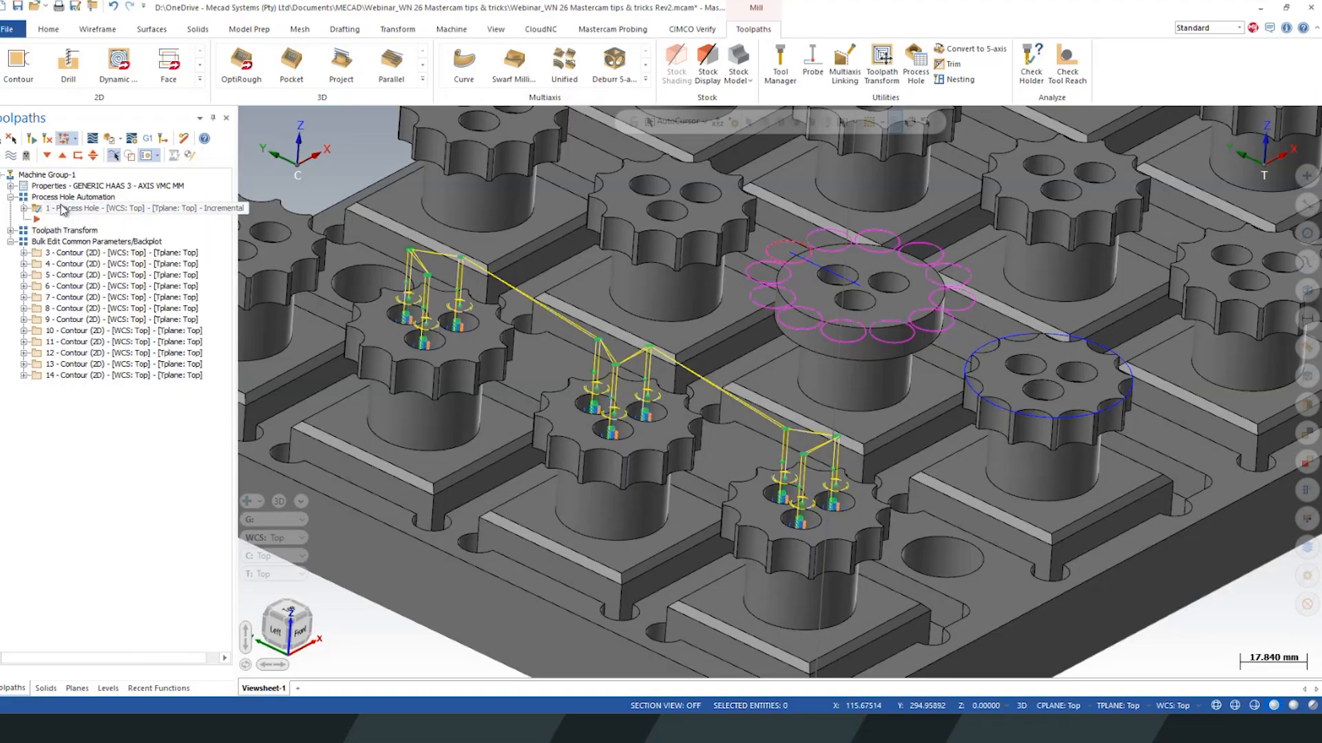
right_click(69, 209)
mouse_move(153, 274)
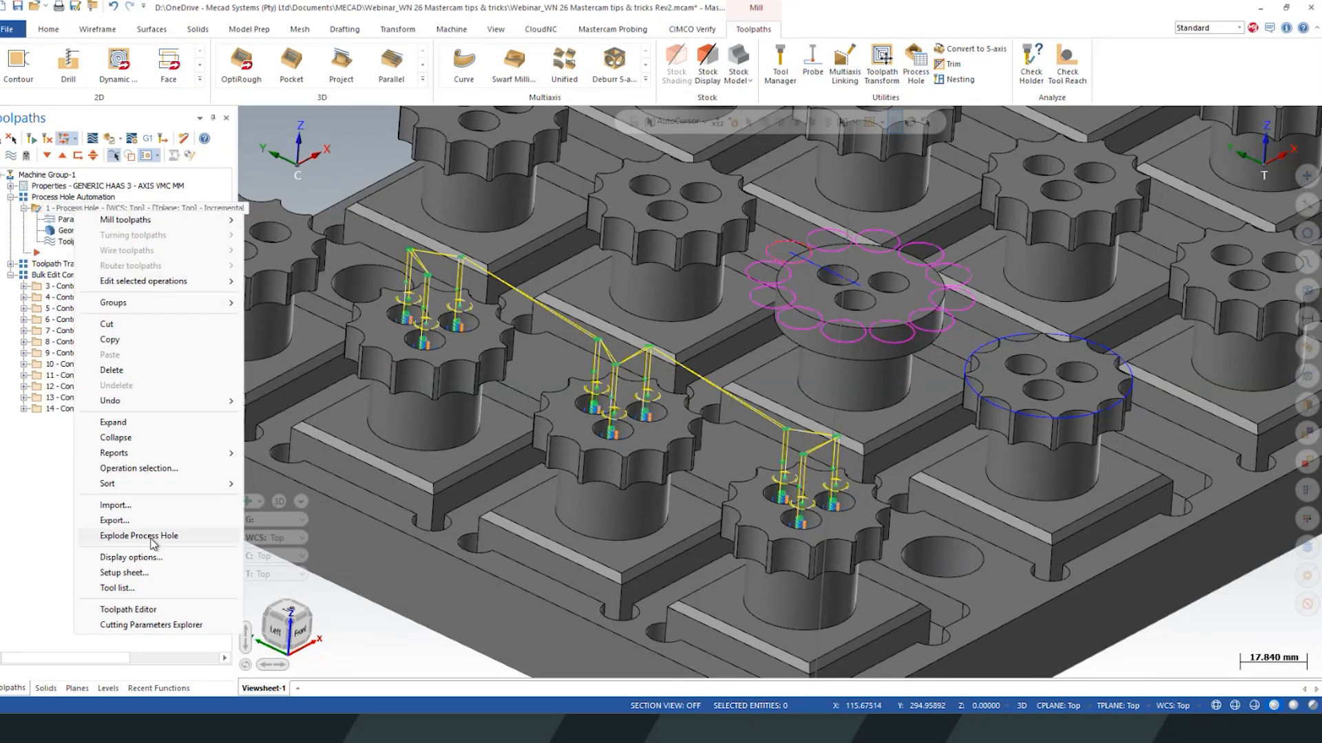
click(143, 539)
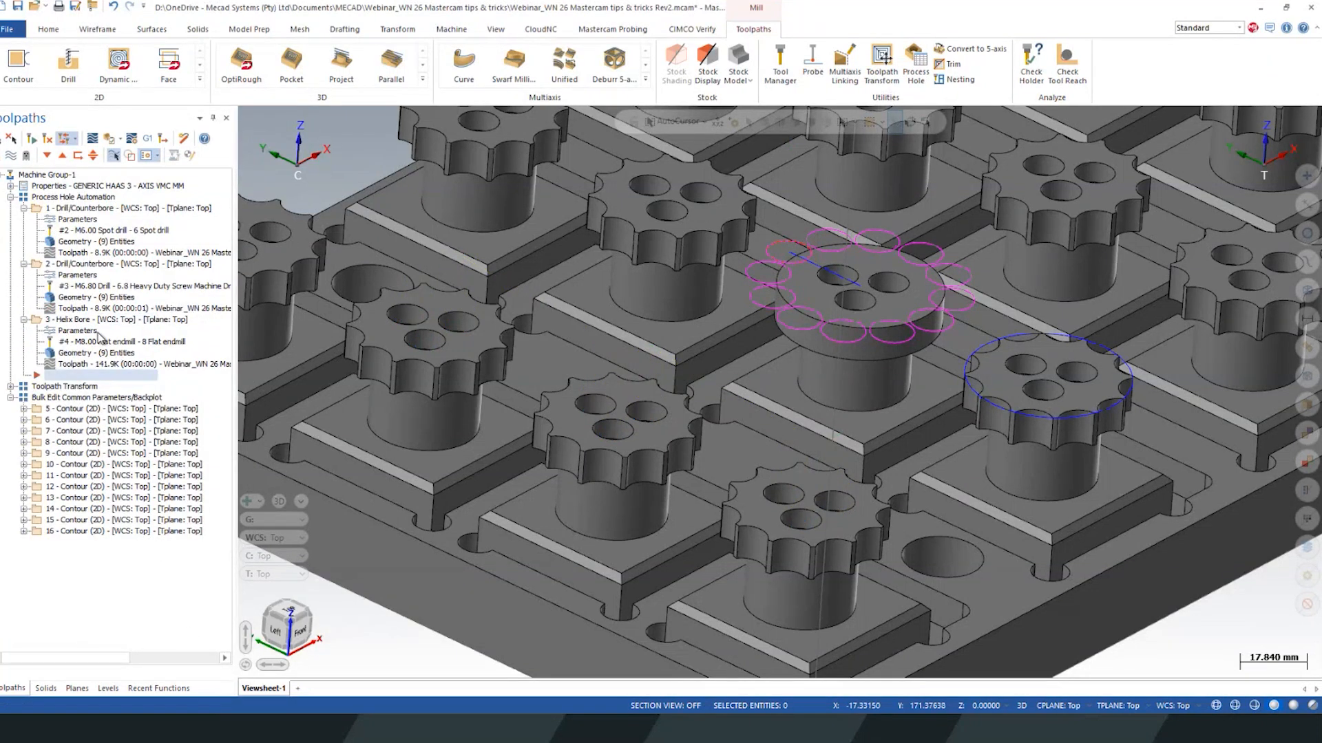
Step: Examine the toolpaths of the spot drill, 6.8 mm drill and helix bore operations one by one across the three gears
click(70, 209)
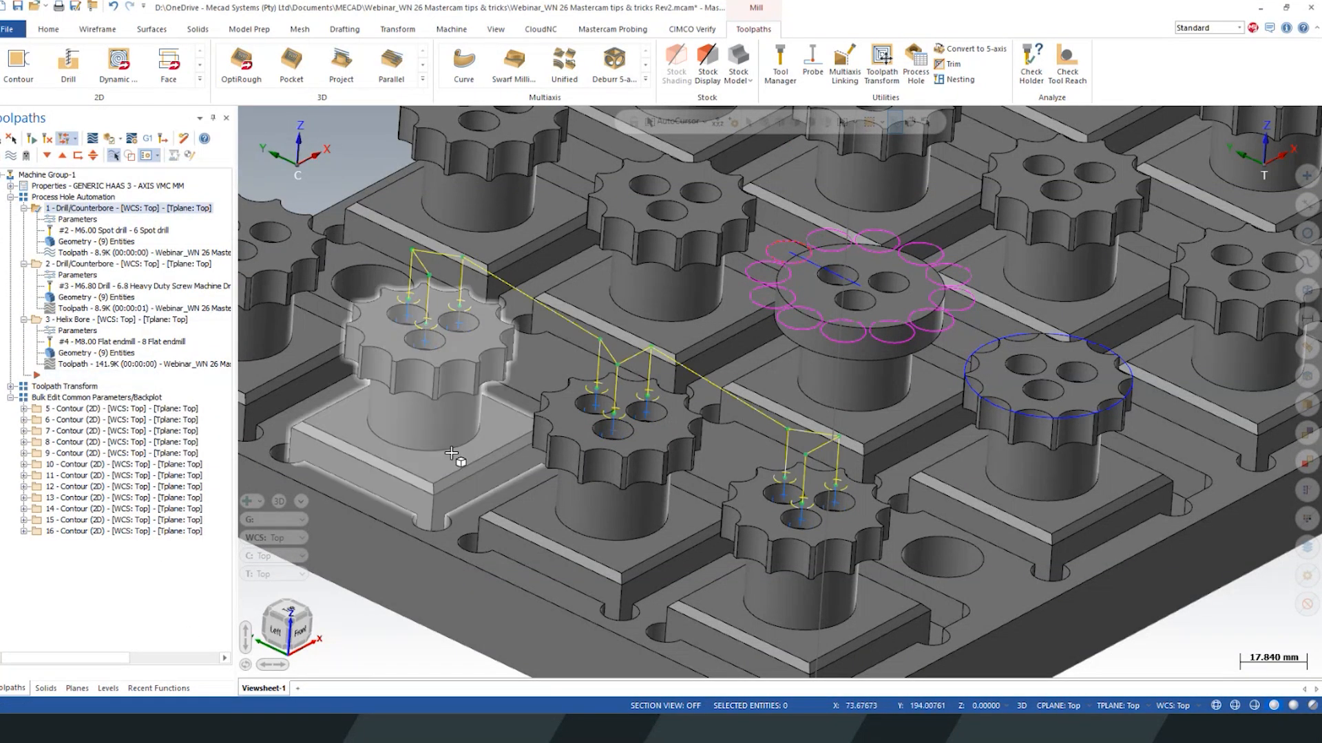
scroll(489, 454, up, 4)
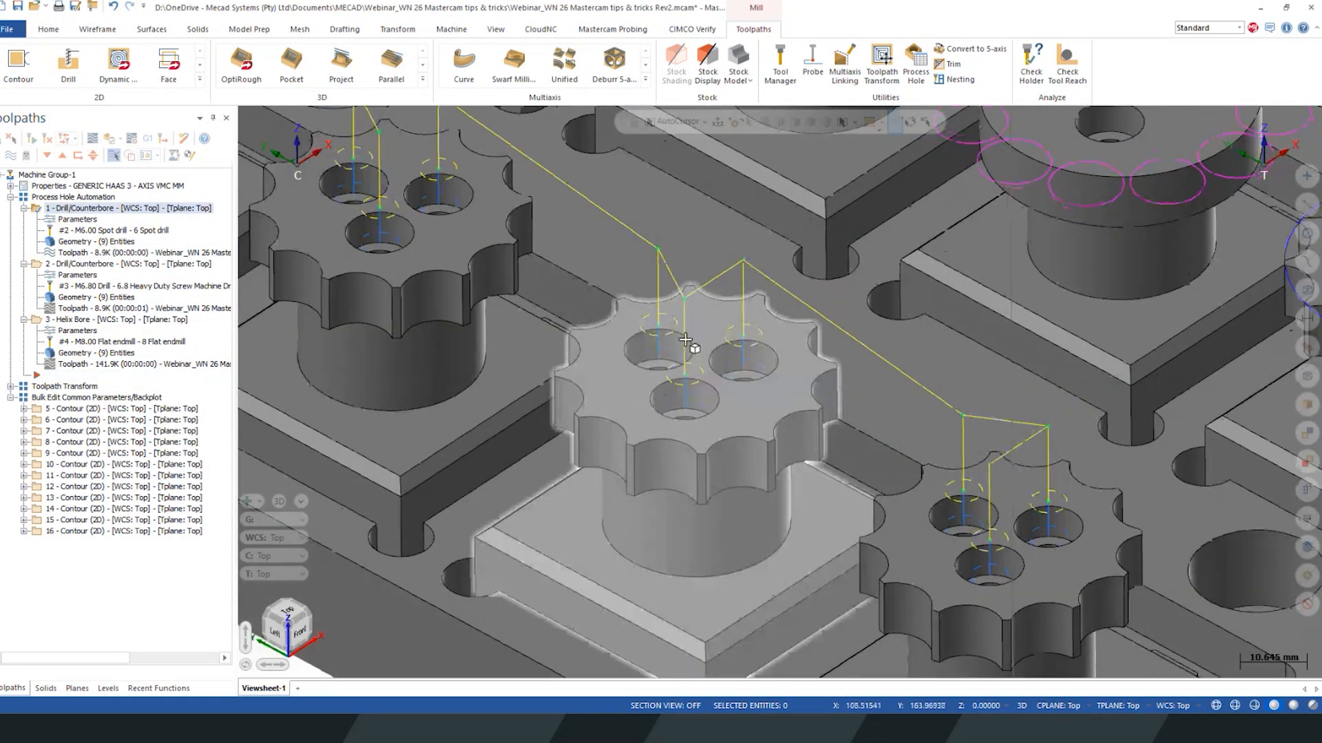
click(69, 267)
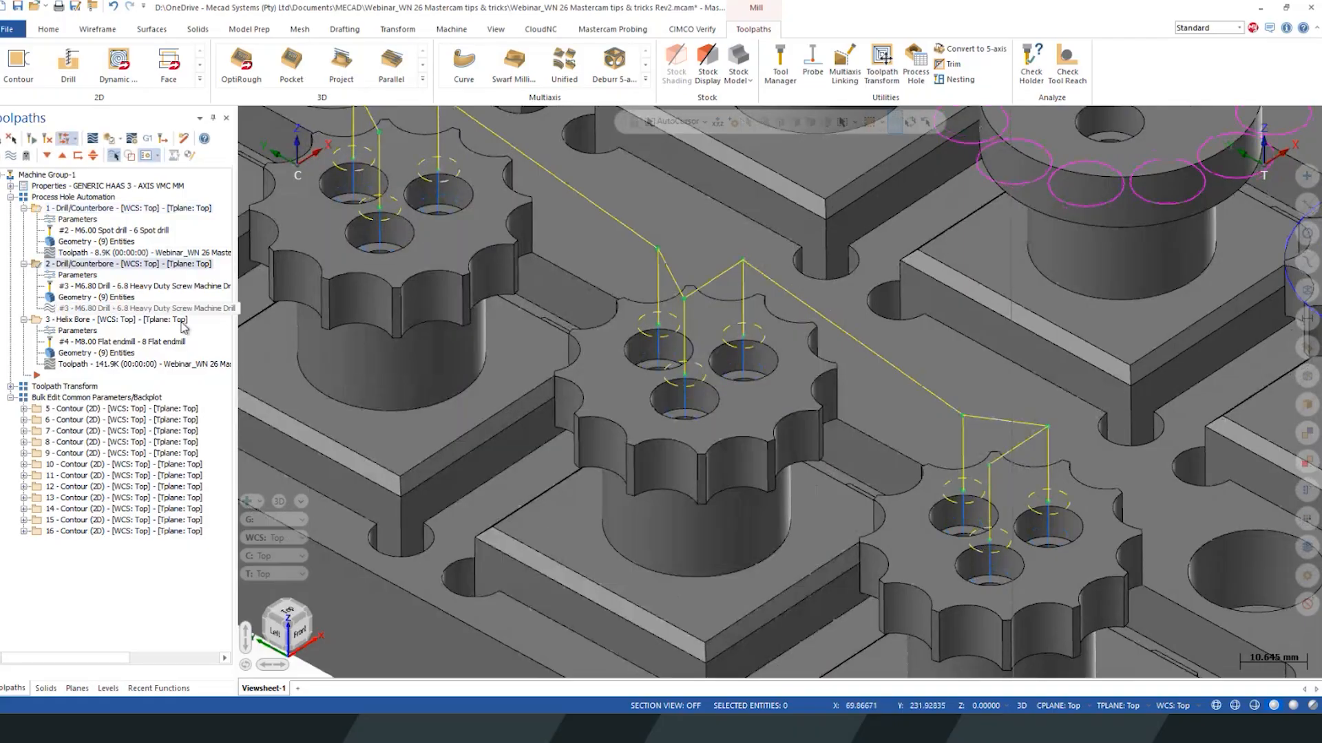
mouse_move(592, 329)
middle_down()
mouse_move(585, 434)
mouse_move(577, 296)
mouse_move(579, 317)
middle_up()
click(86, 319)
scroll(543, 330, down, 6)
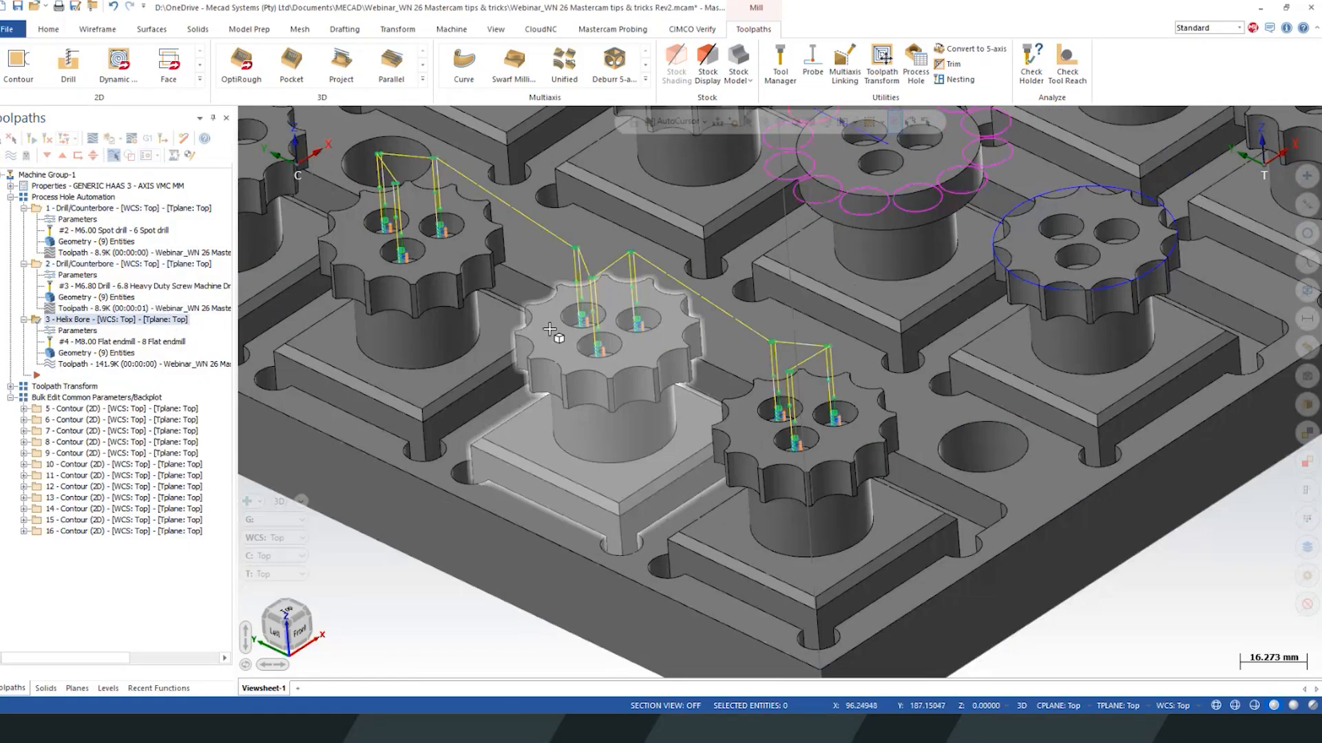
scroll(585, 337, up, 3)
shift+middle_drag(585, 337, 695, 368)
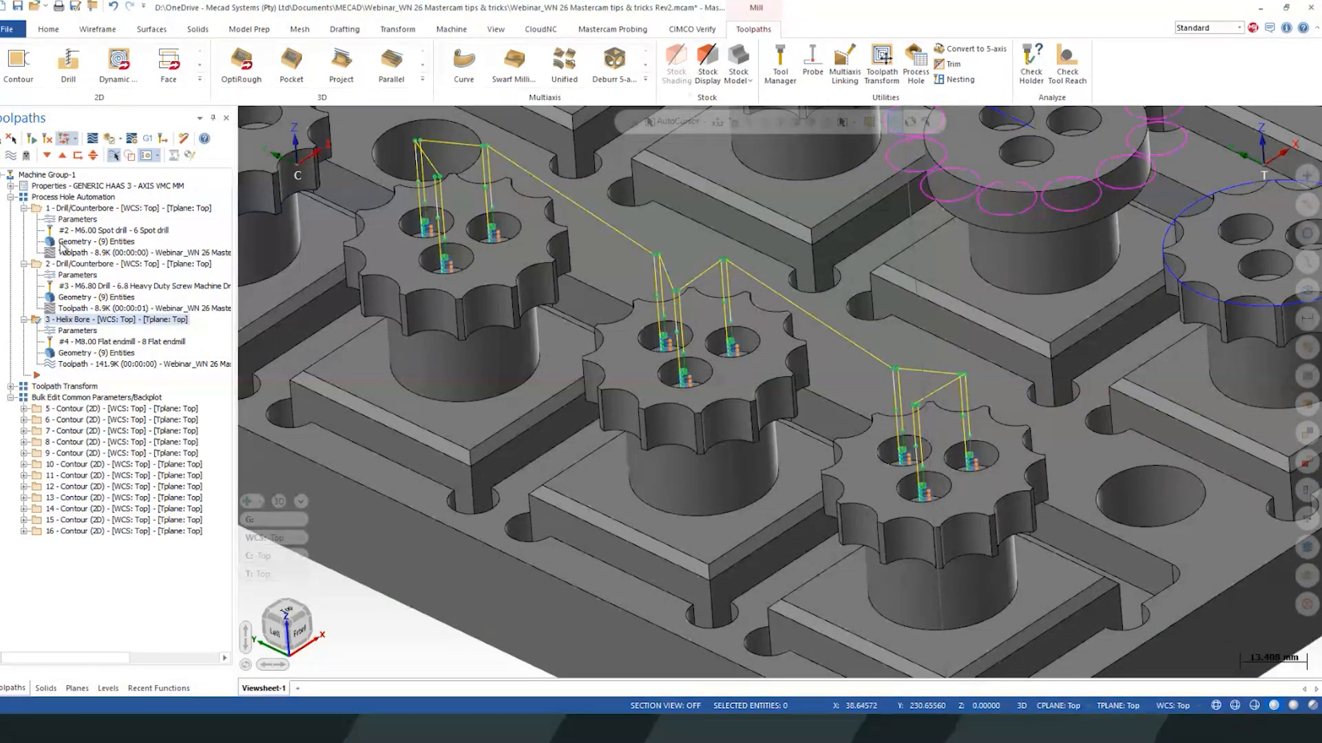
Step: Collapse the Process Hole Automation group, expand Toolpath Transform, and examine its single contour toolpath on the blue-circled gear
click(10, 196)
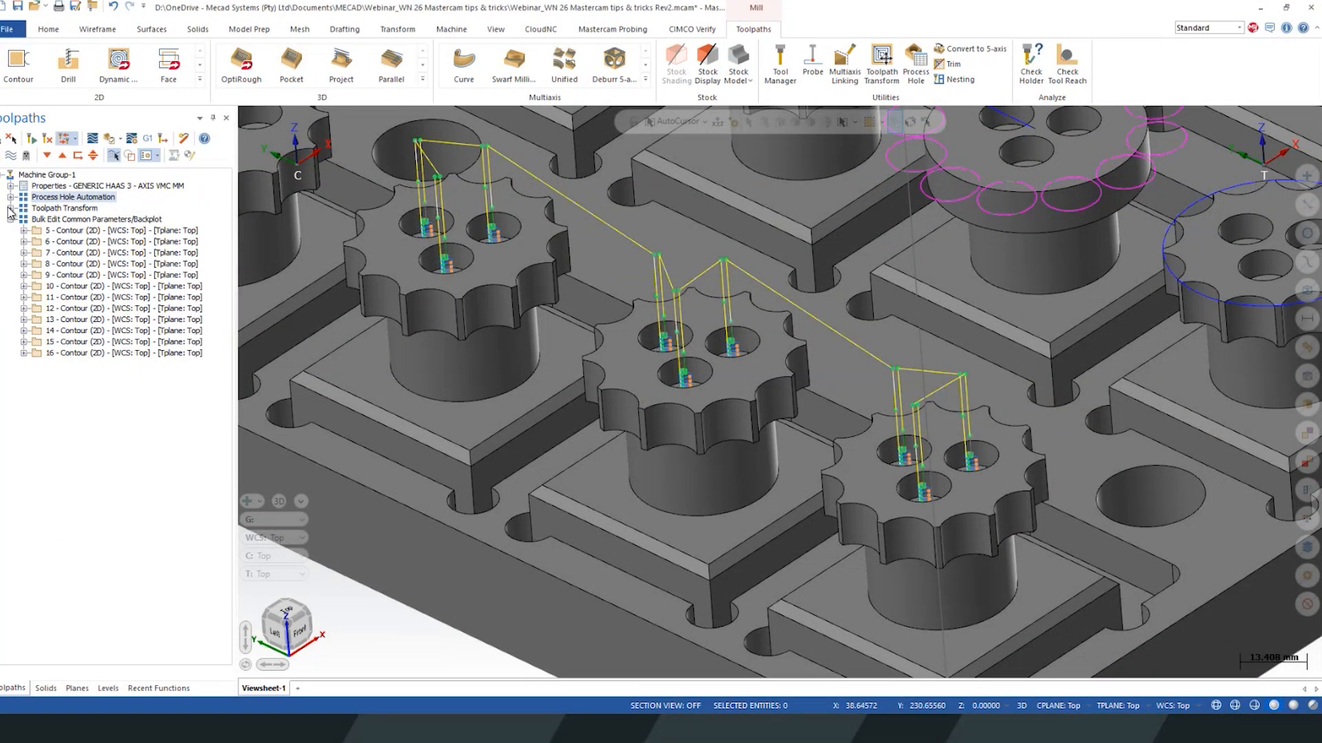
click(10, 208)
click(80, 209)
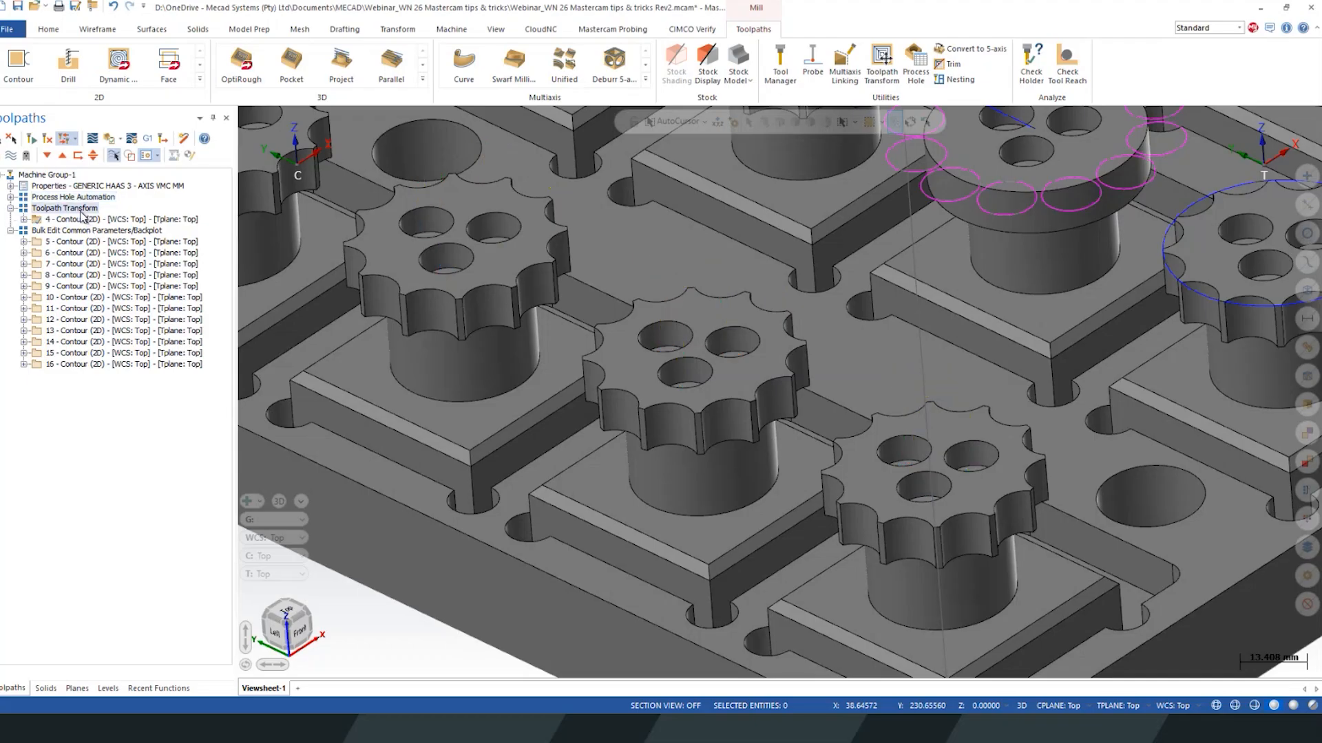
scroll(339, 351, down, 4)
scroll(729, 274, up, 2)
scroll(888, 399, up, 2)
middle_drag(894, 413, 765, 366)
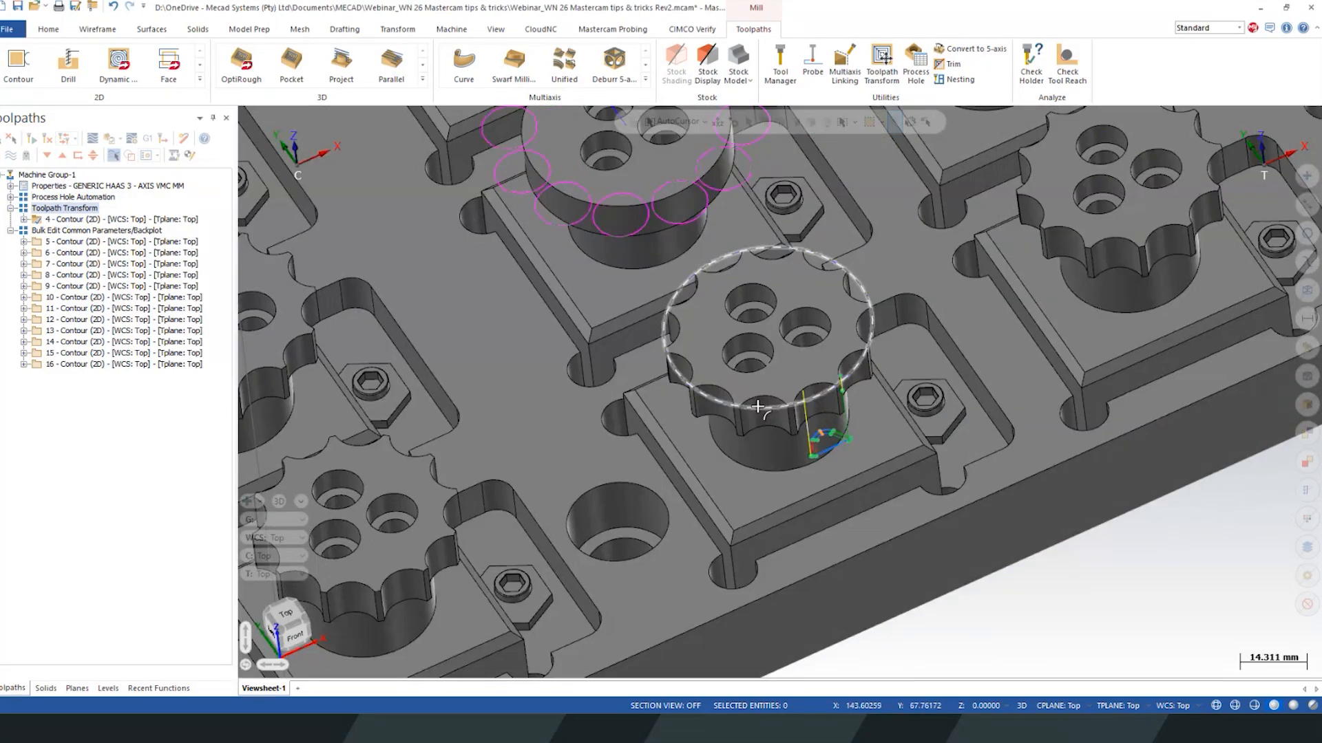
scroll(853, 392, up, 2)
shift+middle_drag(854, 396, 749, 410)
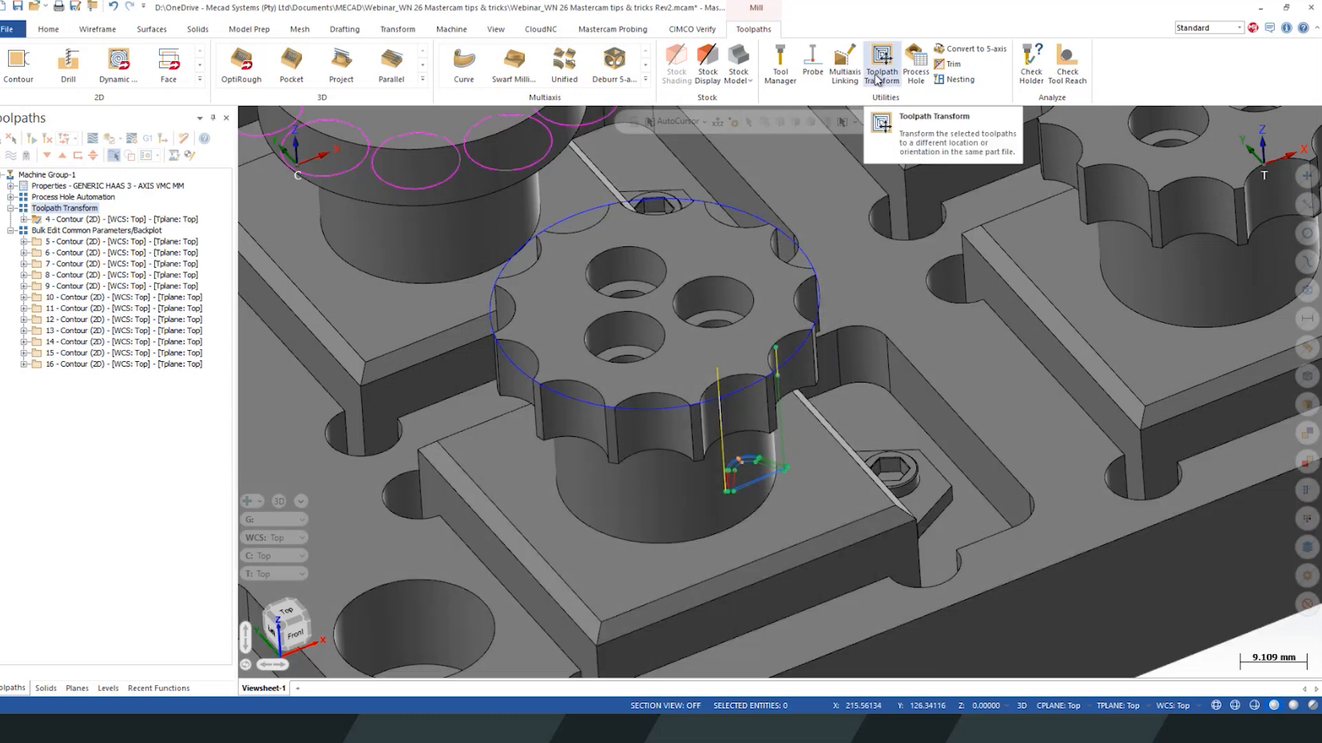
Step: Start a Toolpath Transform for the contour in the Toolpath Transform group, with type Rotate and method Tool plane
click(879, 75)
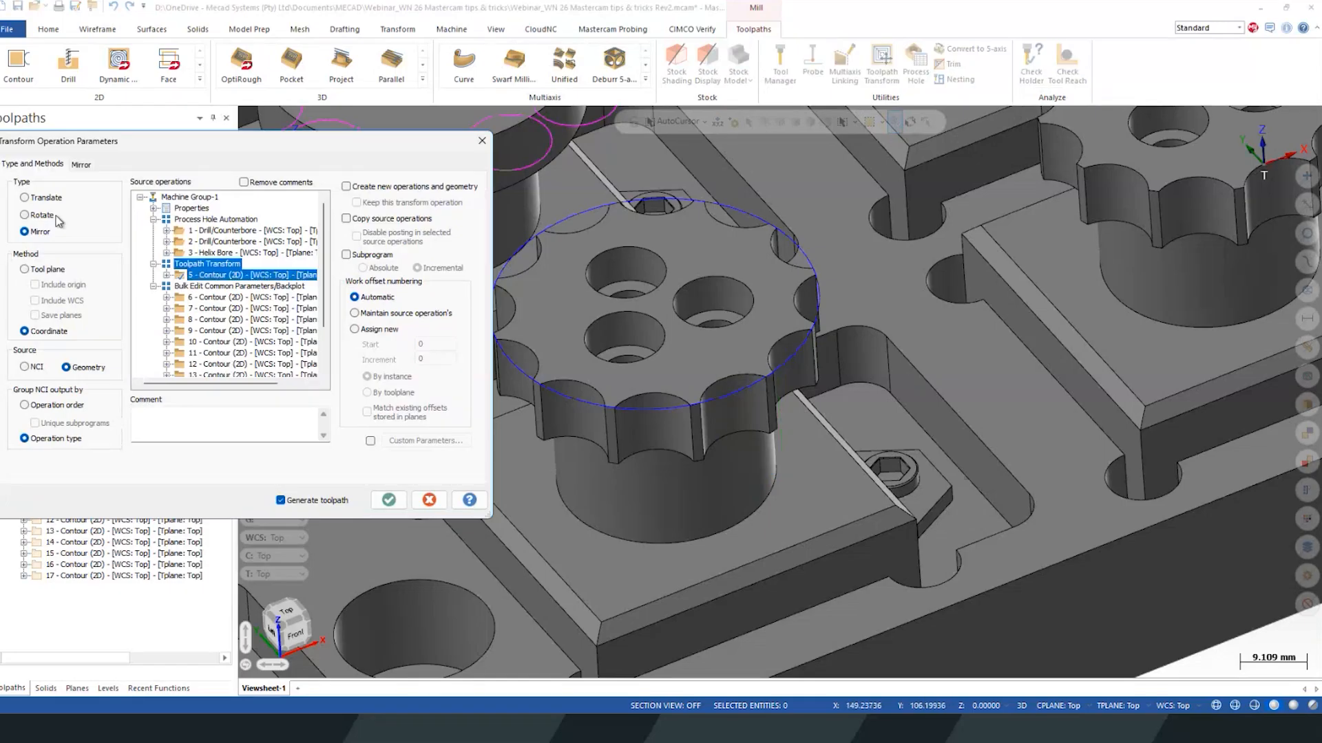
click(24, 216)
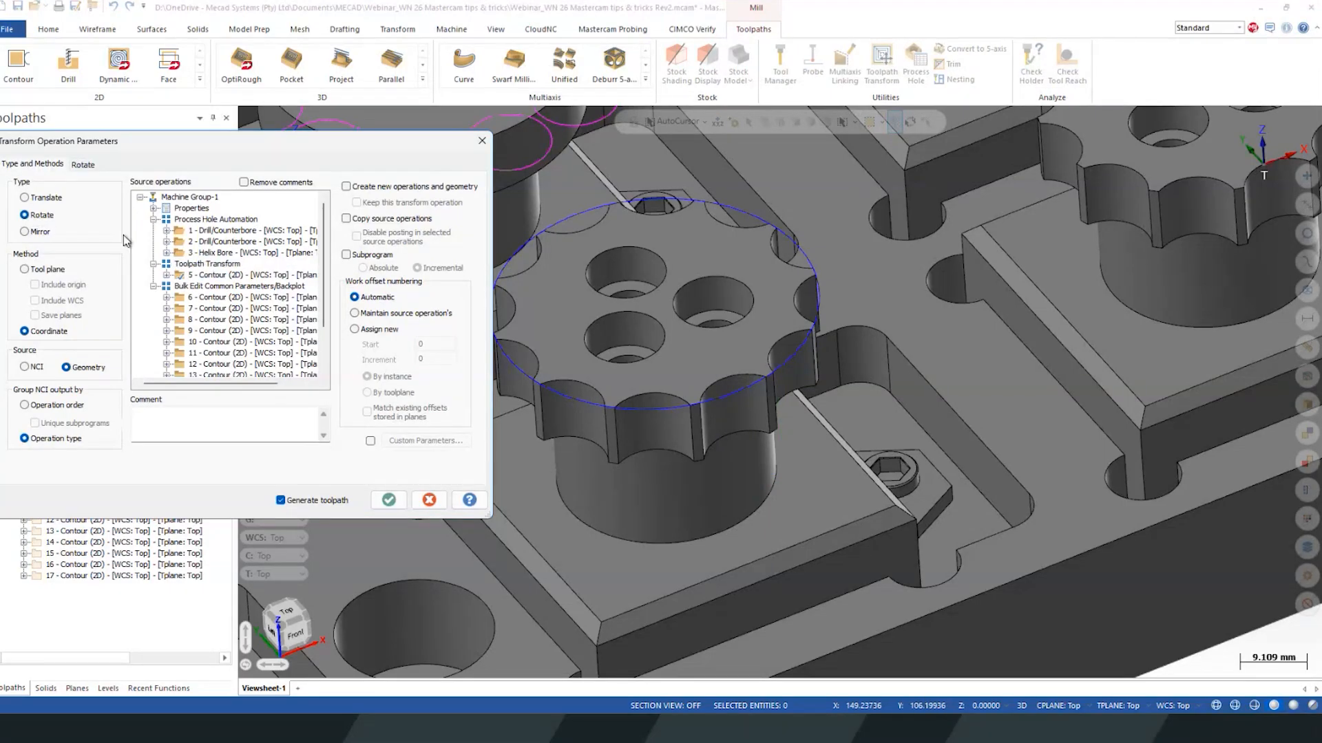
click(25, 270)
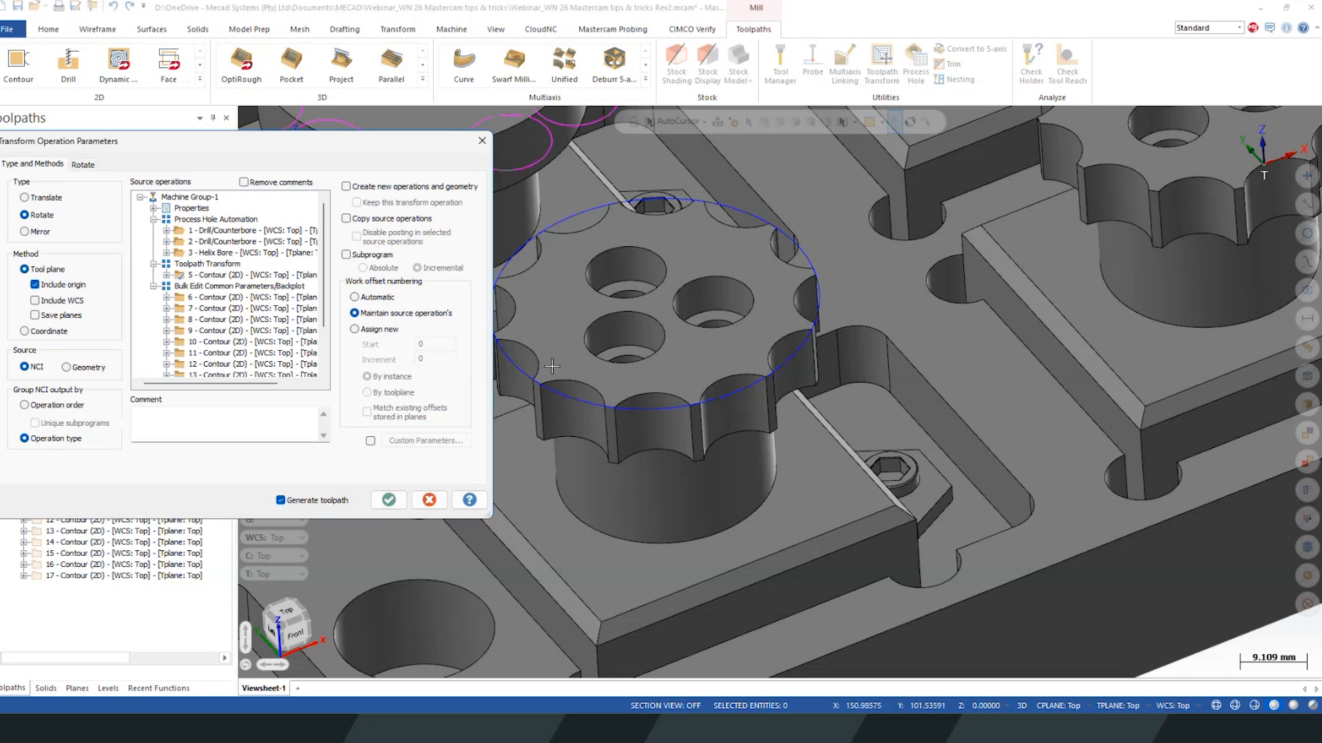
Step: Set the rotation to 11 instances with 30.0 for both the start and between angles, and enable the Top rotation plane
click(82, 164)
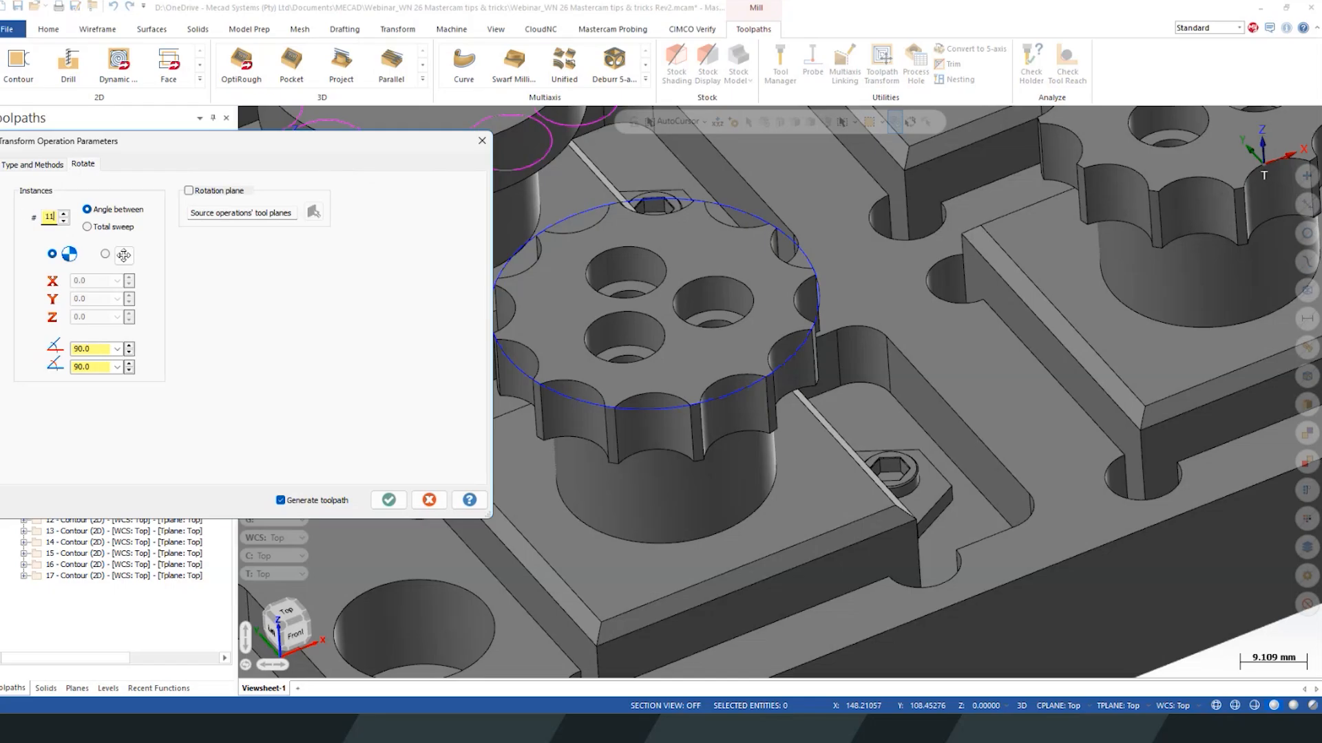
double_click(102, 348)
text(3)
double_click(88, 367)
text(30)
click(189, 191)
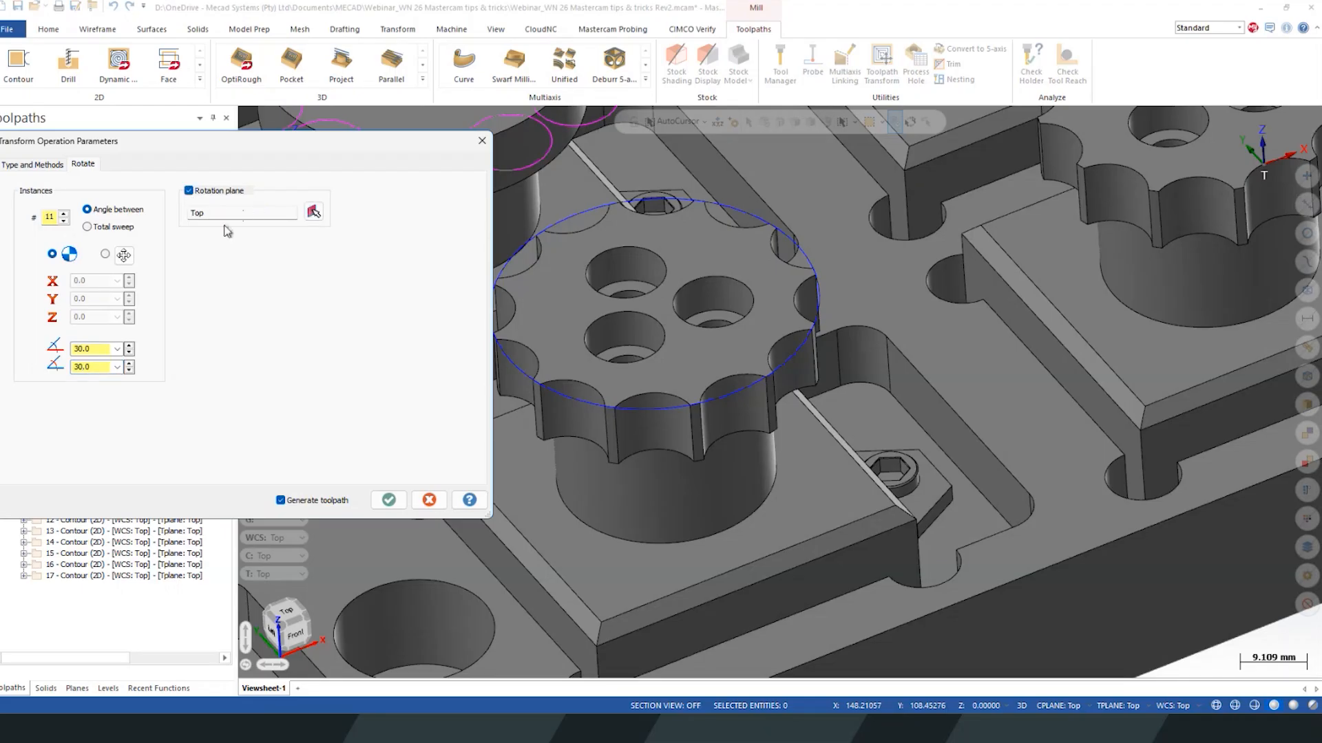
Step: Set the rotation point to the arc center of the gear's blue circle and generate the transformed toolpath
scroll(735, 510, down, 5)
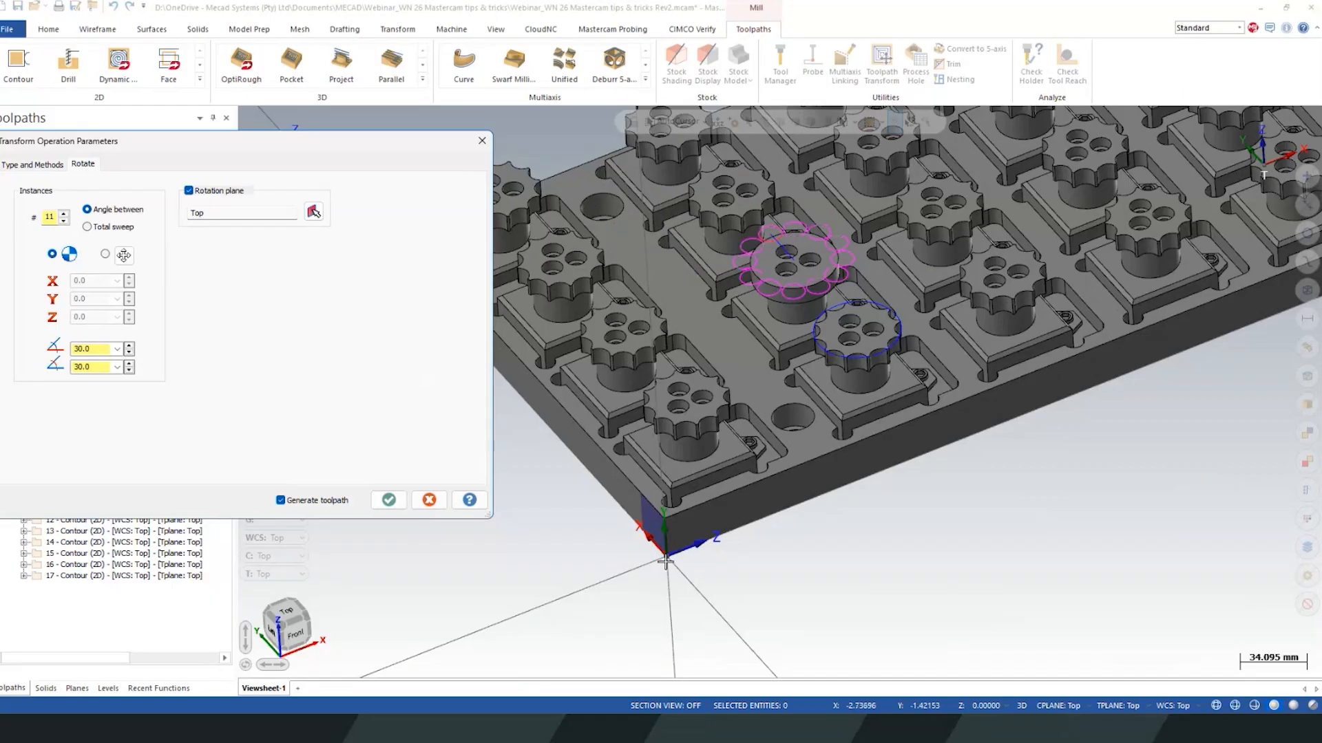
scroll(692, 530, down, 1)
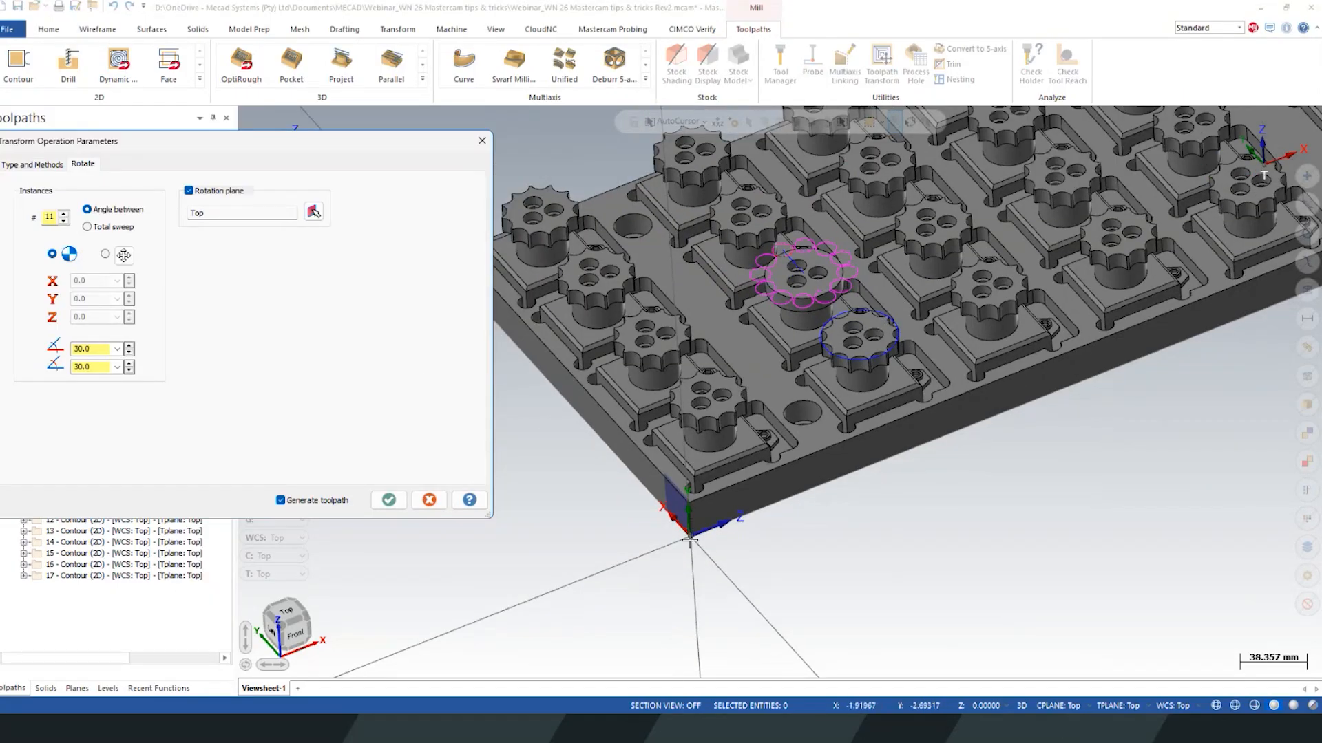
scroll(870, 325, up, 3)
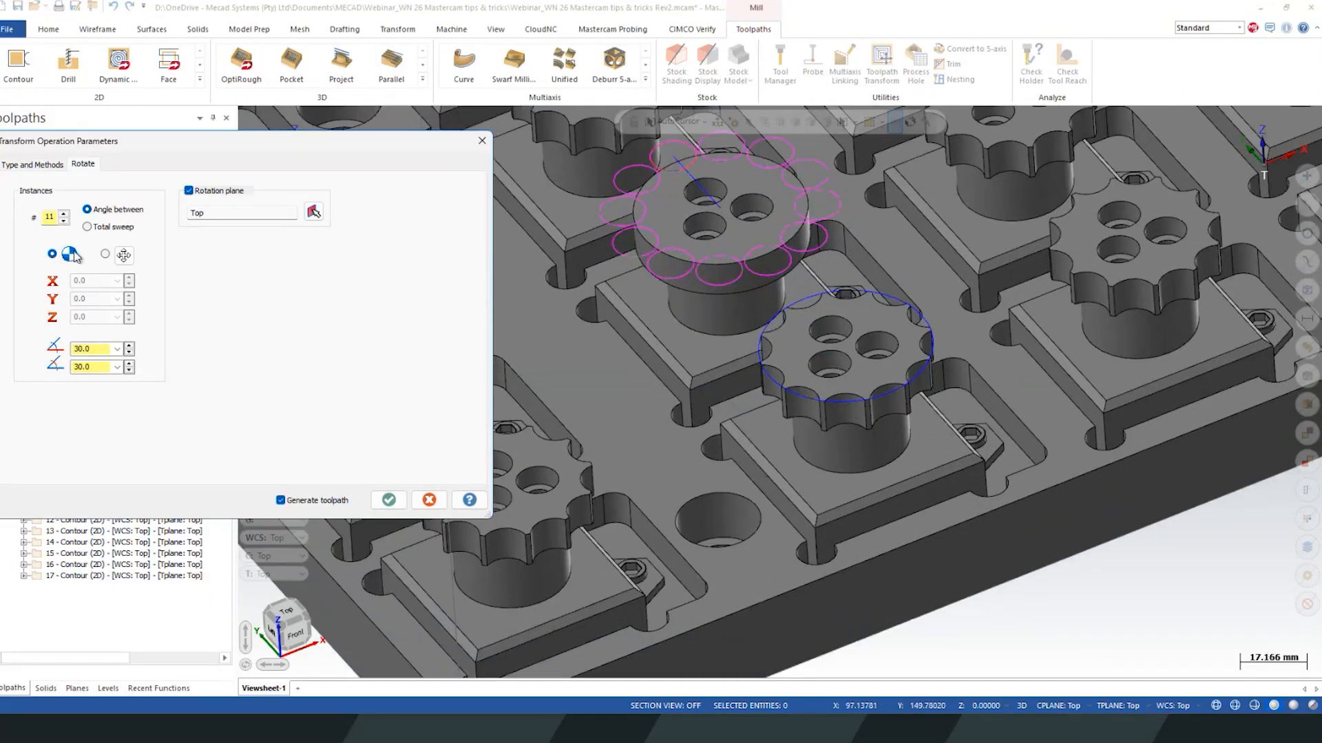
click(125, 256)
scroll(929, 280, up, 2)
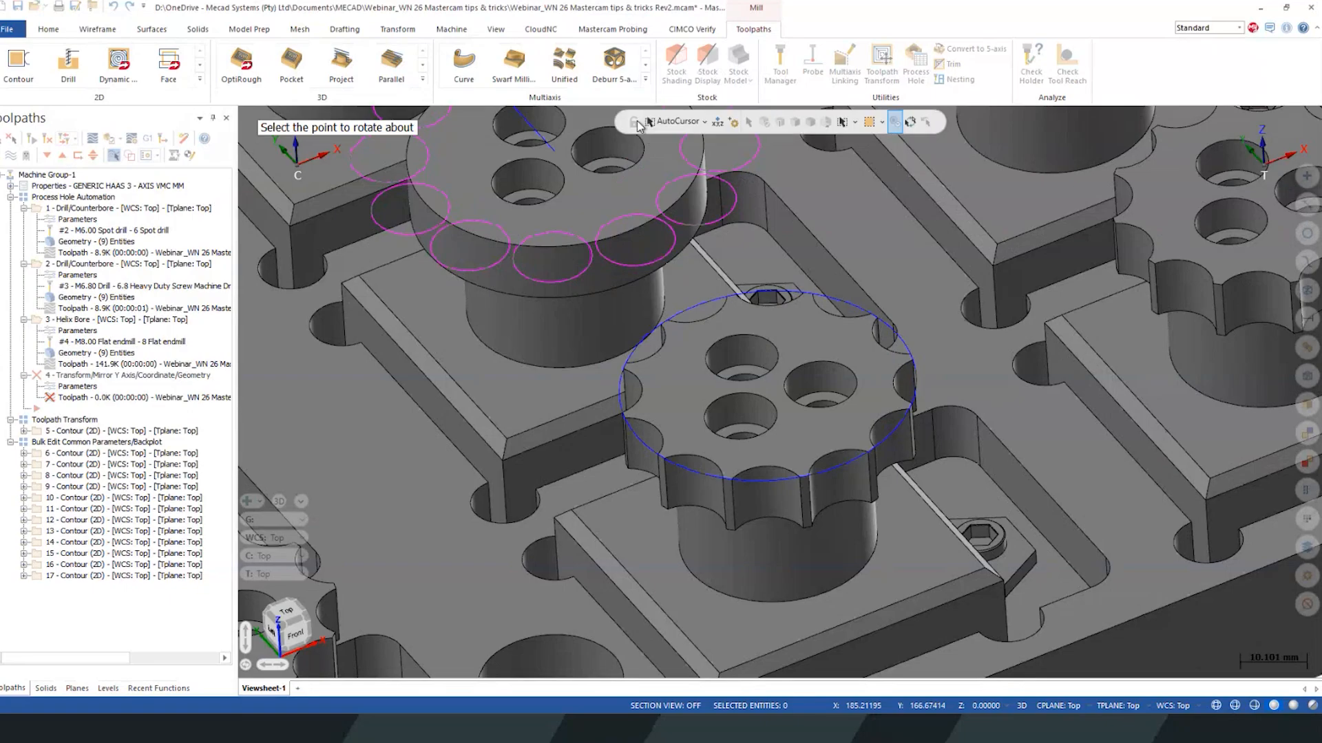
click(704, 123)
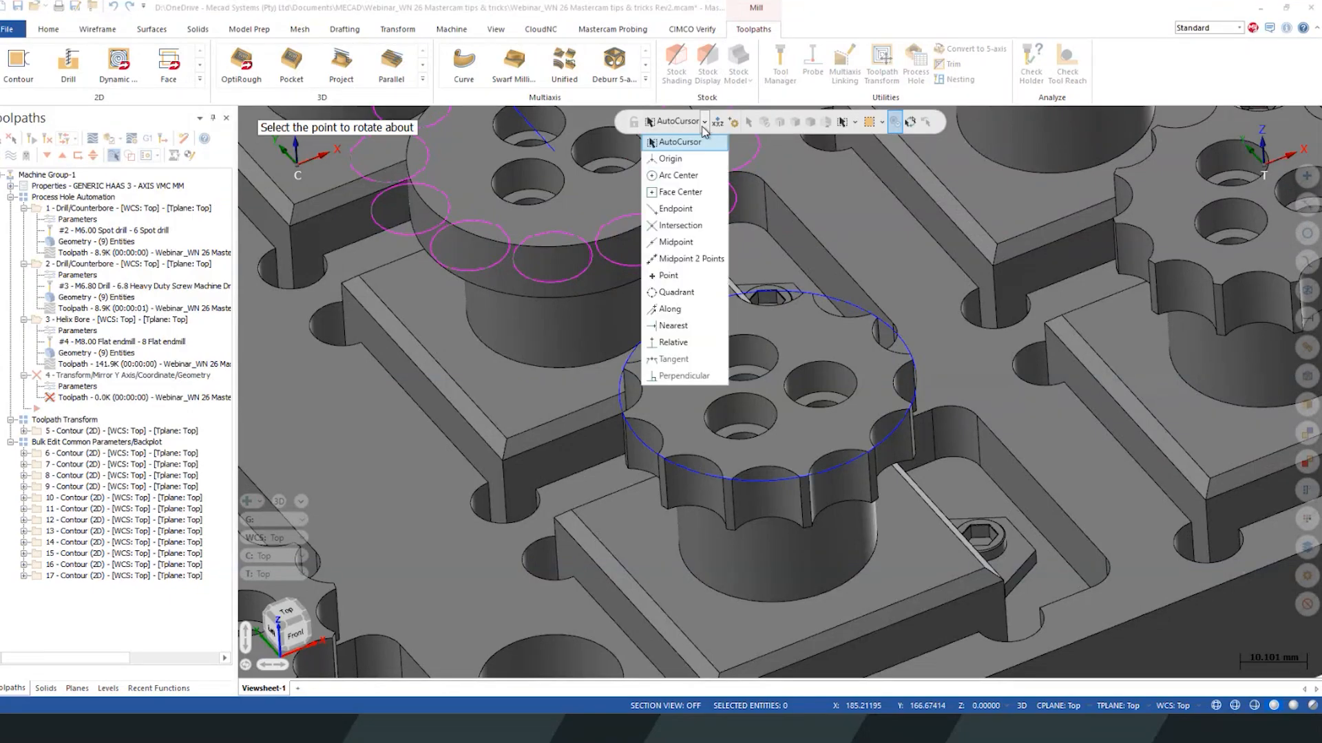
click(678, 175)
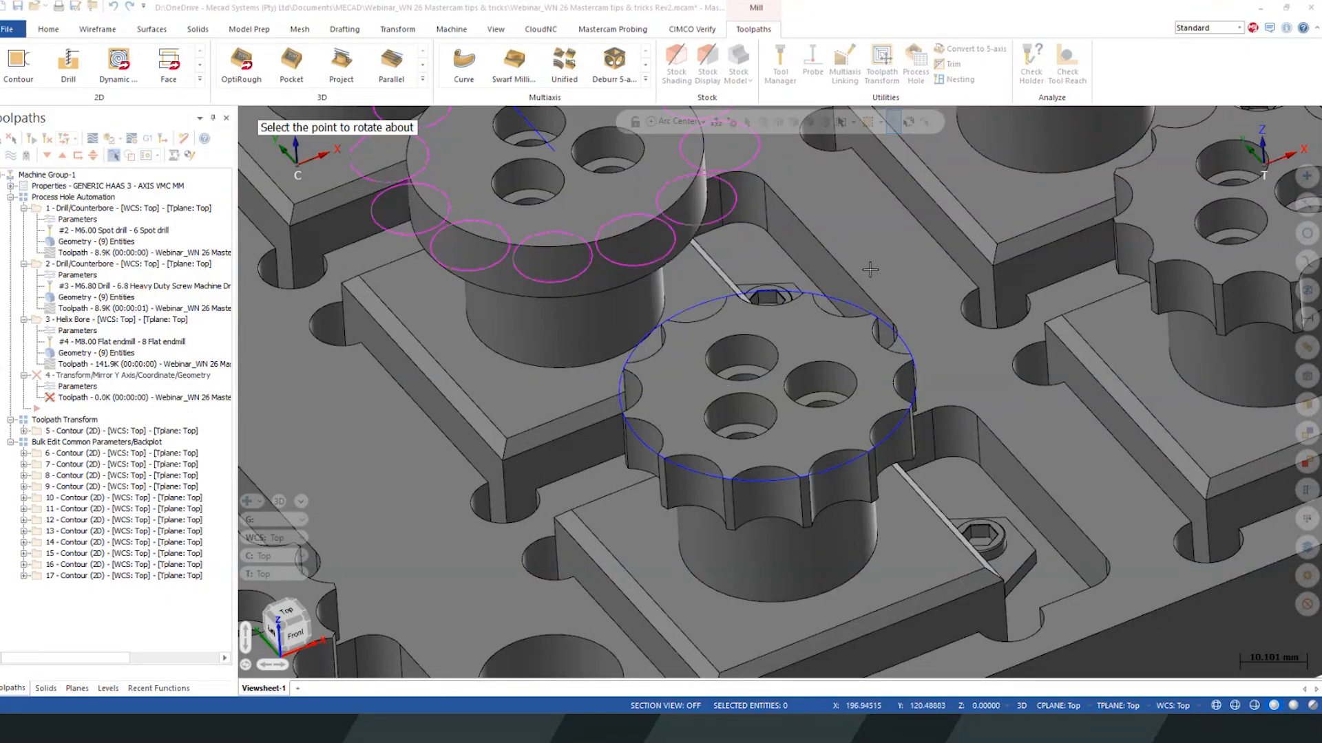
click(841, 307)
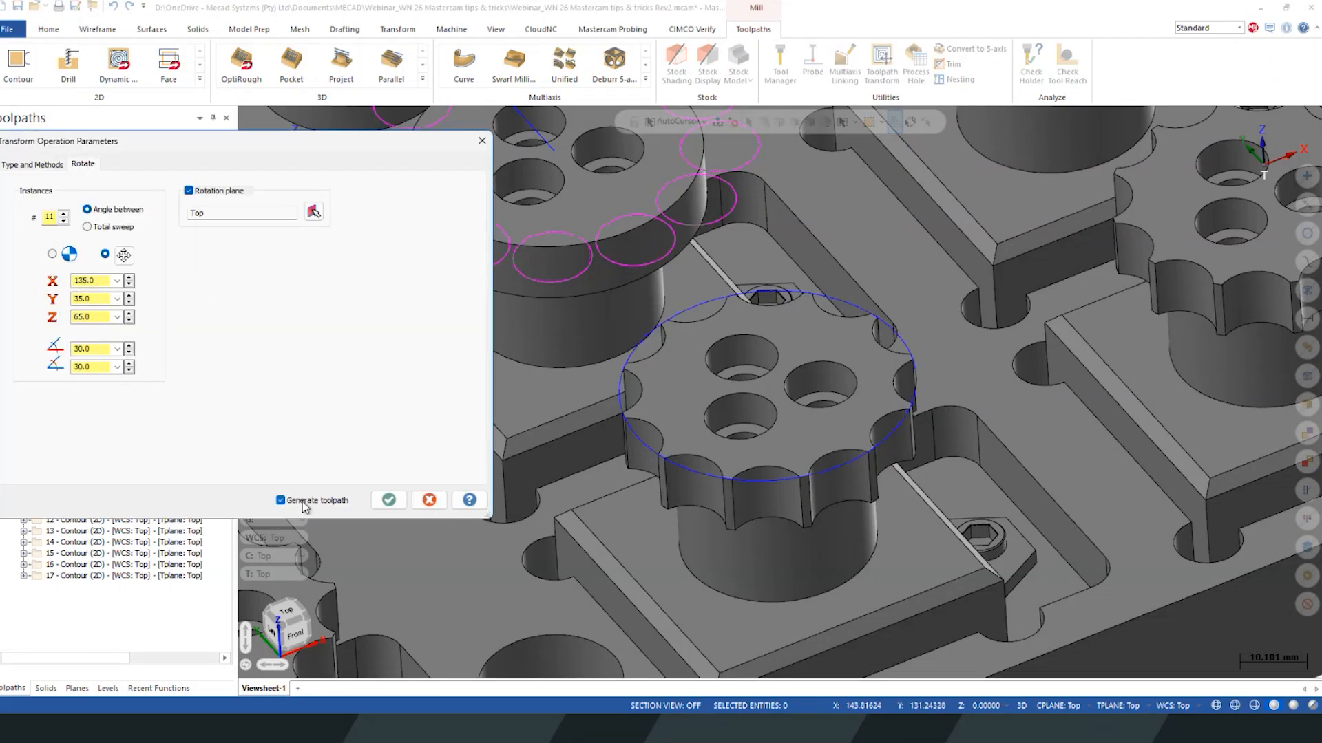
click(389, 500)
Step: Move the Transform/Rotate operation after the contour in the Toolpath Transform group and collapse its entry
scroll(633, 324, down, 2)
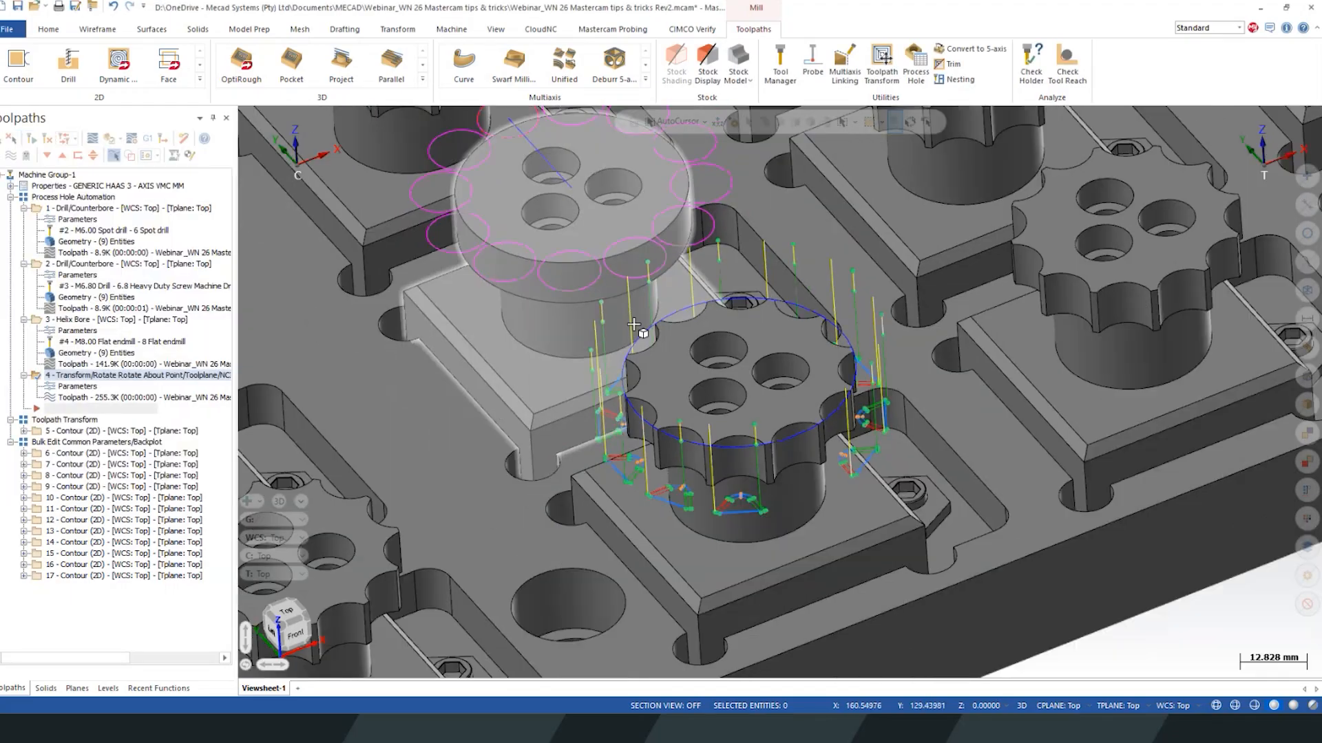
middle_drag(634, 325, 778, 495)
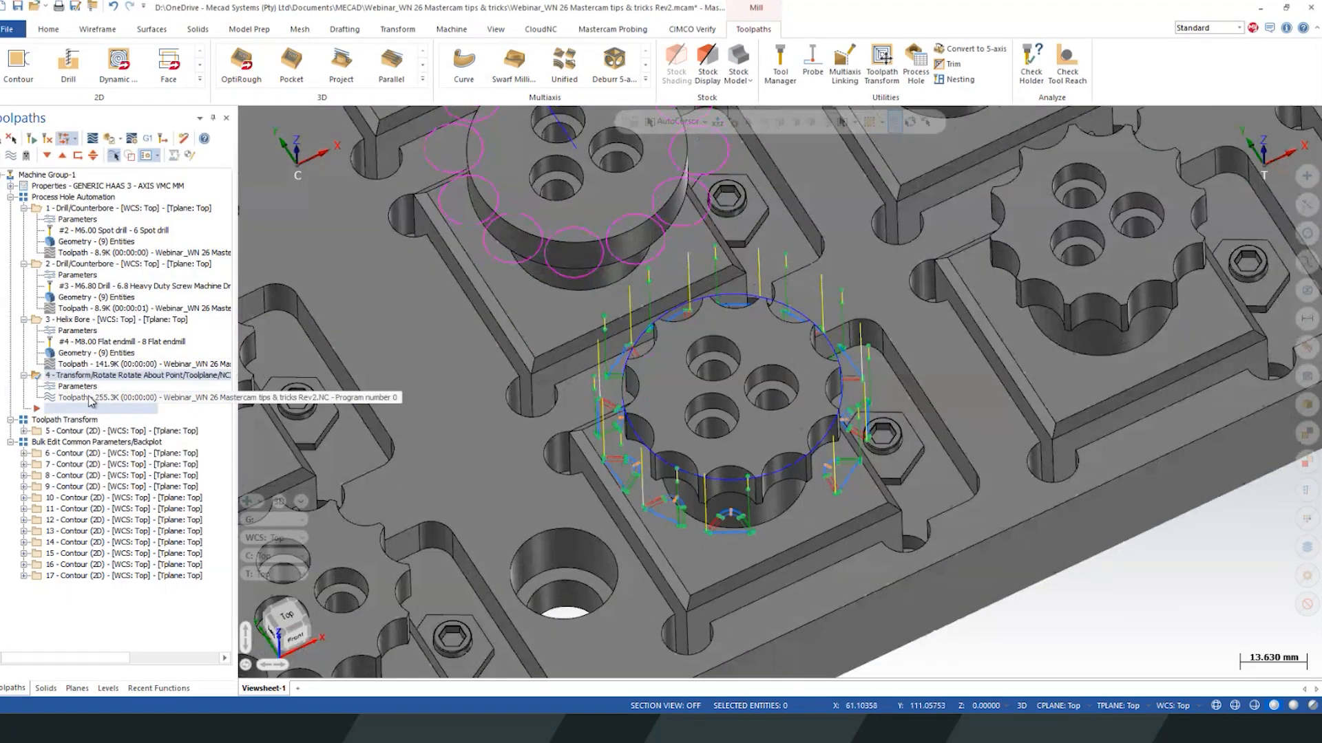
right_drag(71, 383, 69, 432)
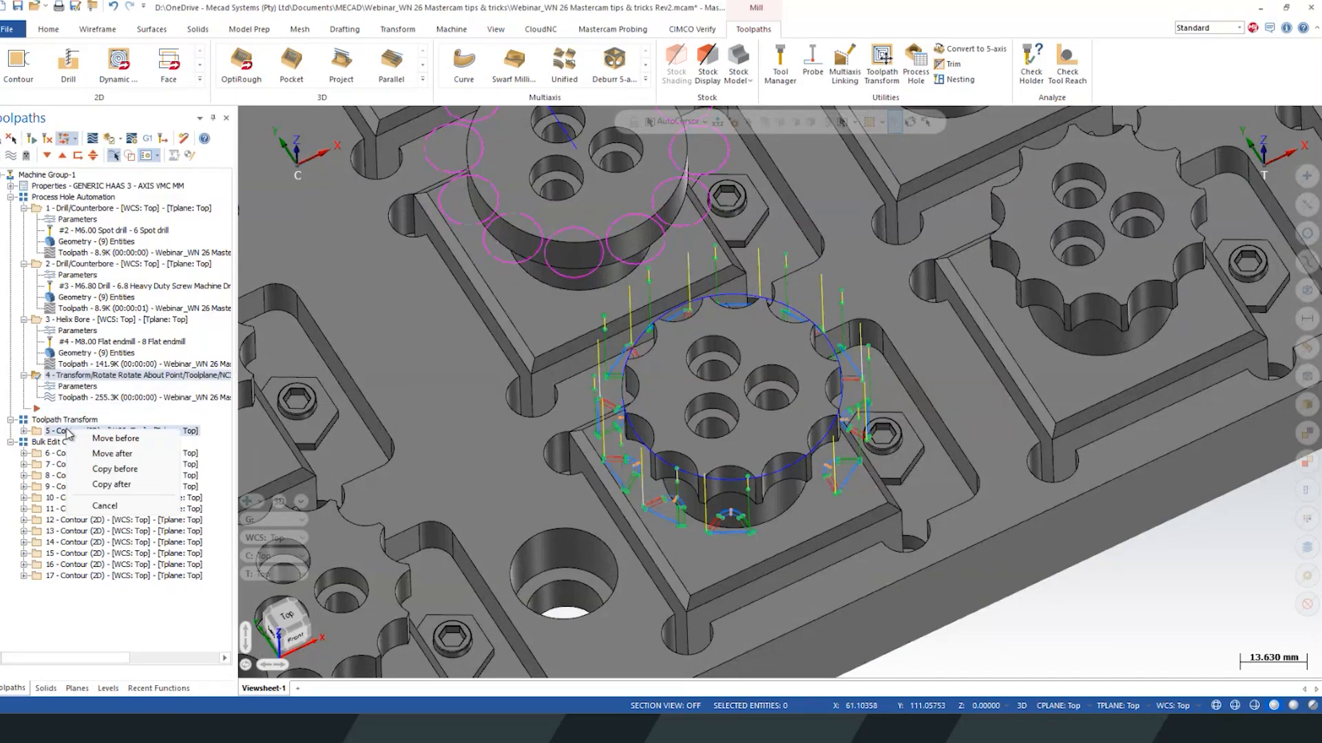
click(95, 456)
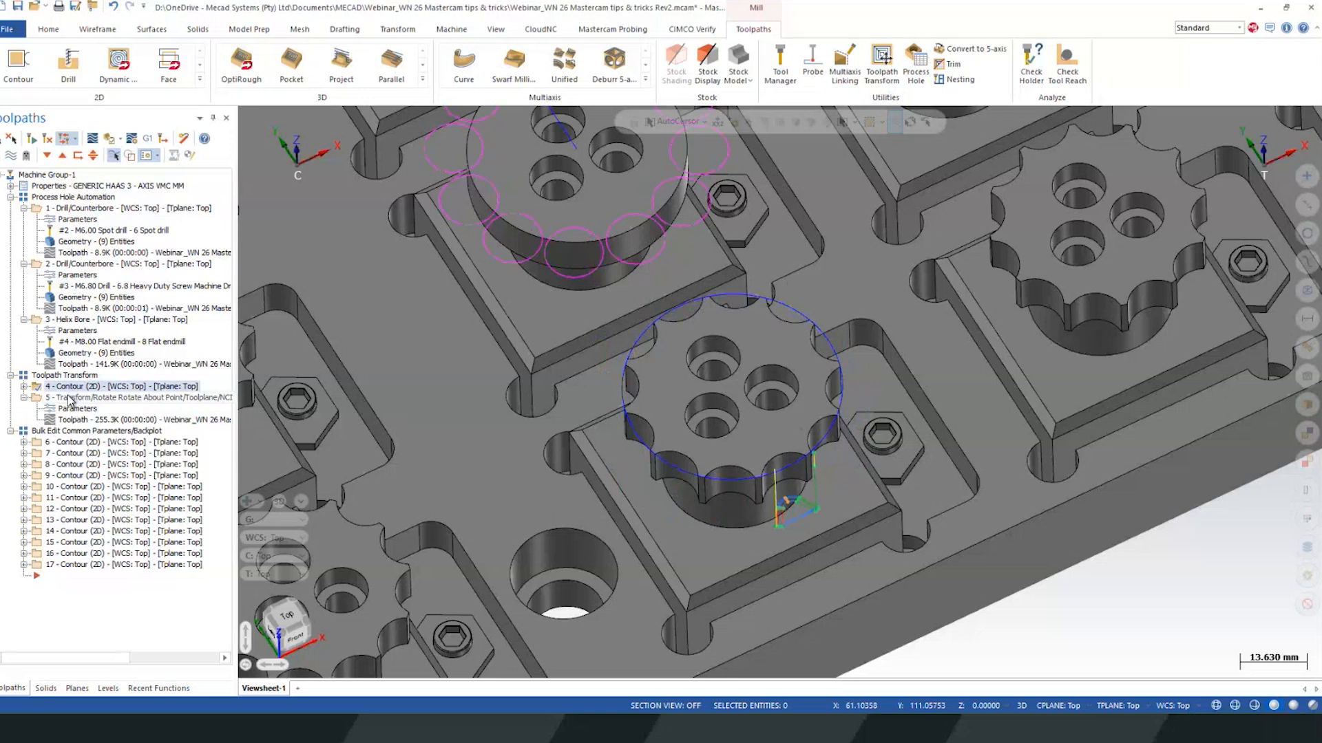
click(69, 397)
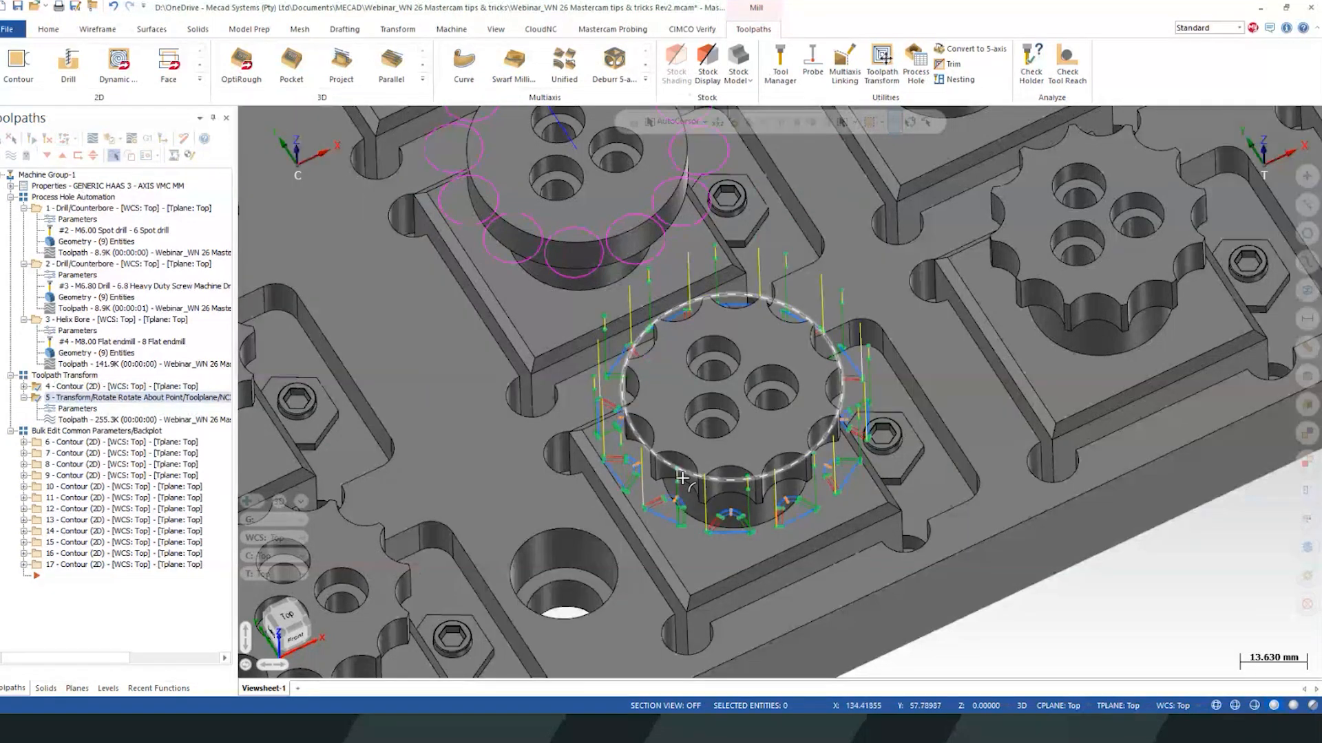
click(20, 398)
click(24, 398)
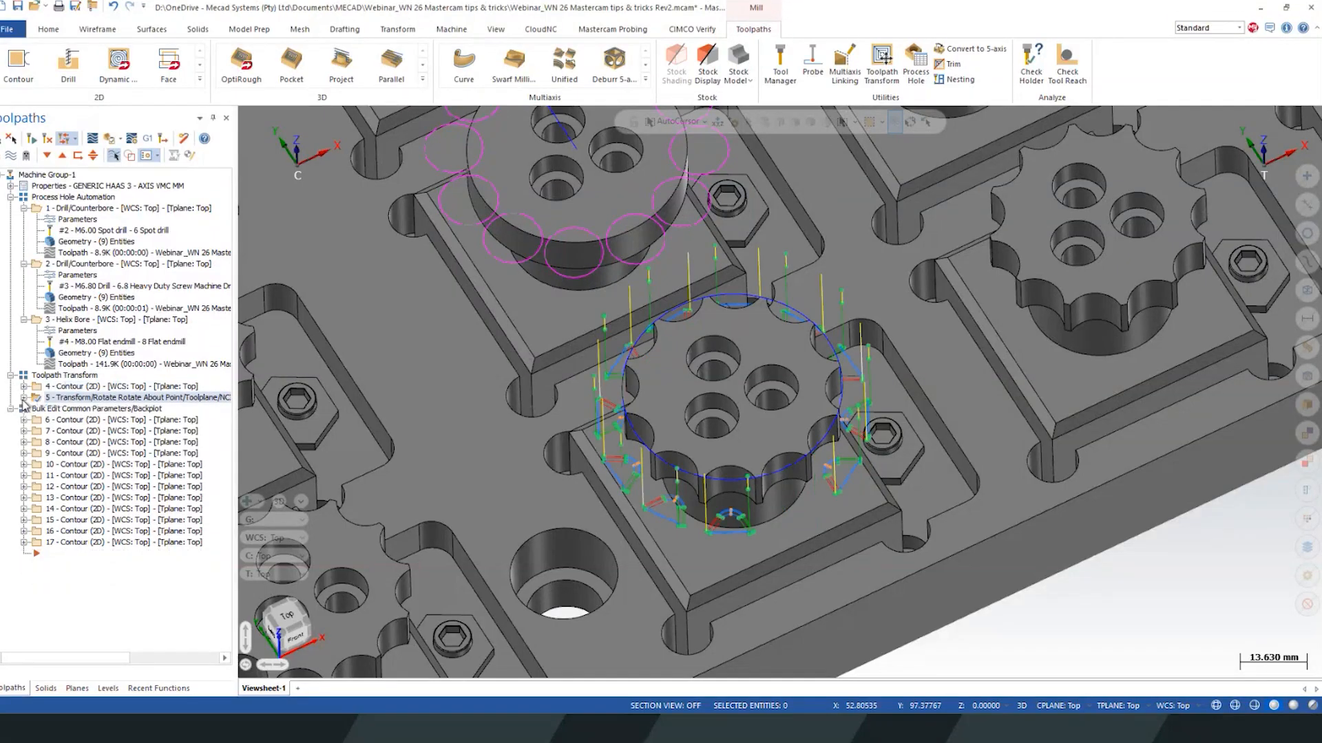
Step: Select all contour operations in the Bulk Edit Common Parameters/Backplot group and open Backplot for them at the corner gear
scroll(580, 468, down, 5)
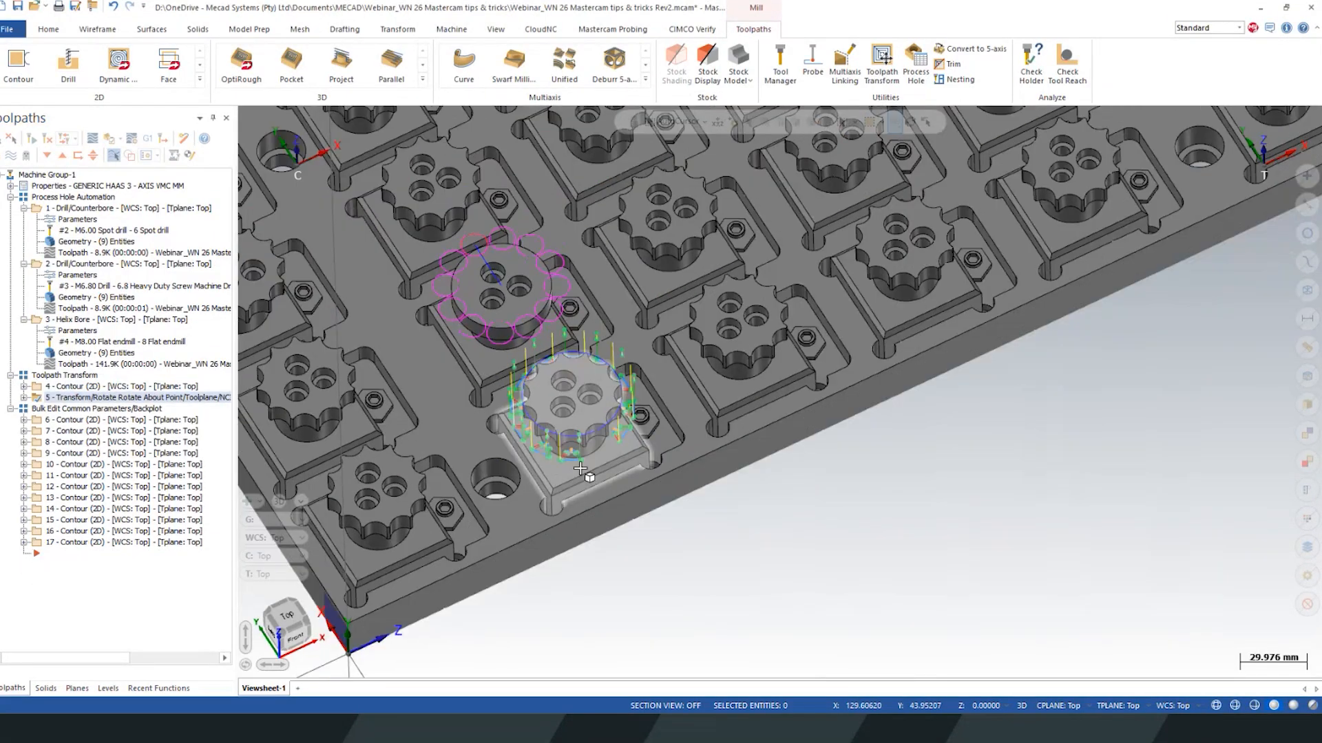
shift+middle_drag(880, 328, 490, 604)
middle_drag(680, 492, 678, 413)
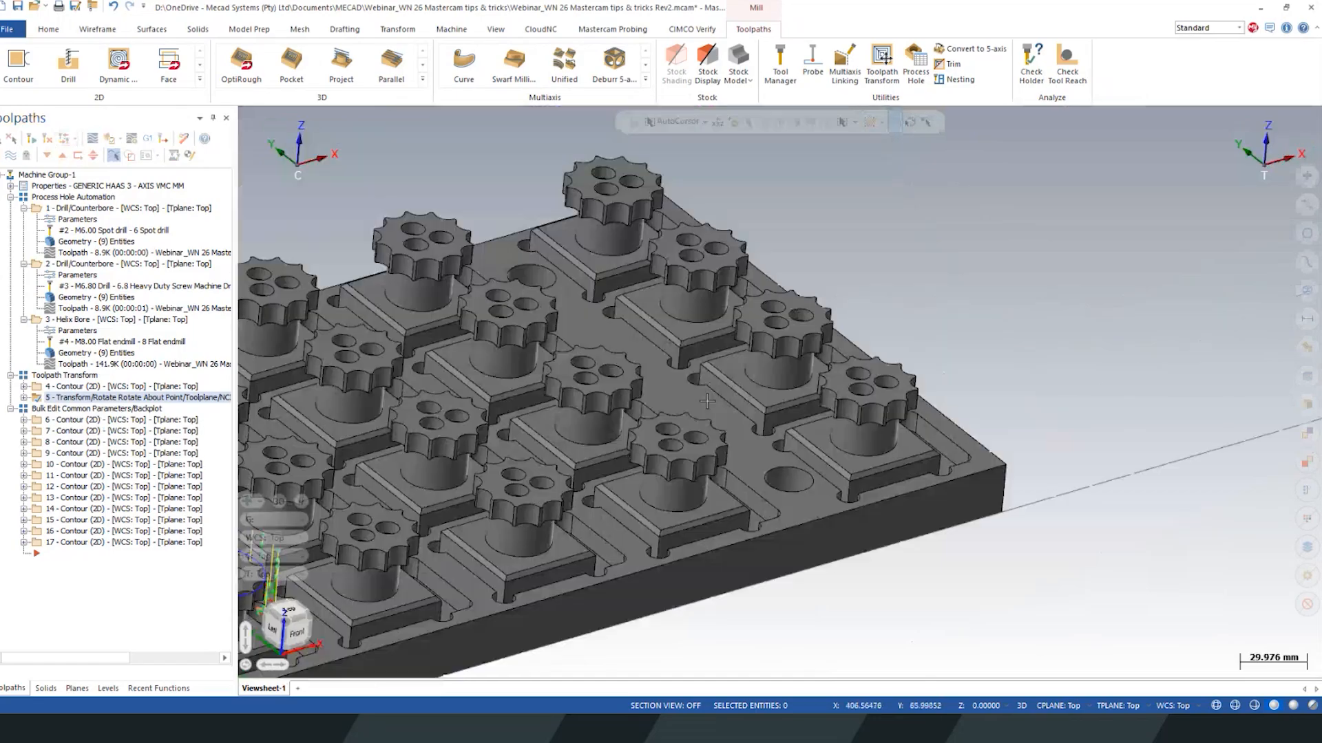
click(88, 427)
shift+click(81, 543)
shift+middle_drag(782, 405, 751, 393)
scroll(879, 340, up, 2)
shift+middle_drag(878, 339, 818, 337)
middle_drag(806, 347, 858, 336)
scroll(820, 378, up, 1)
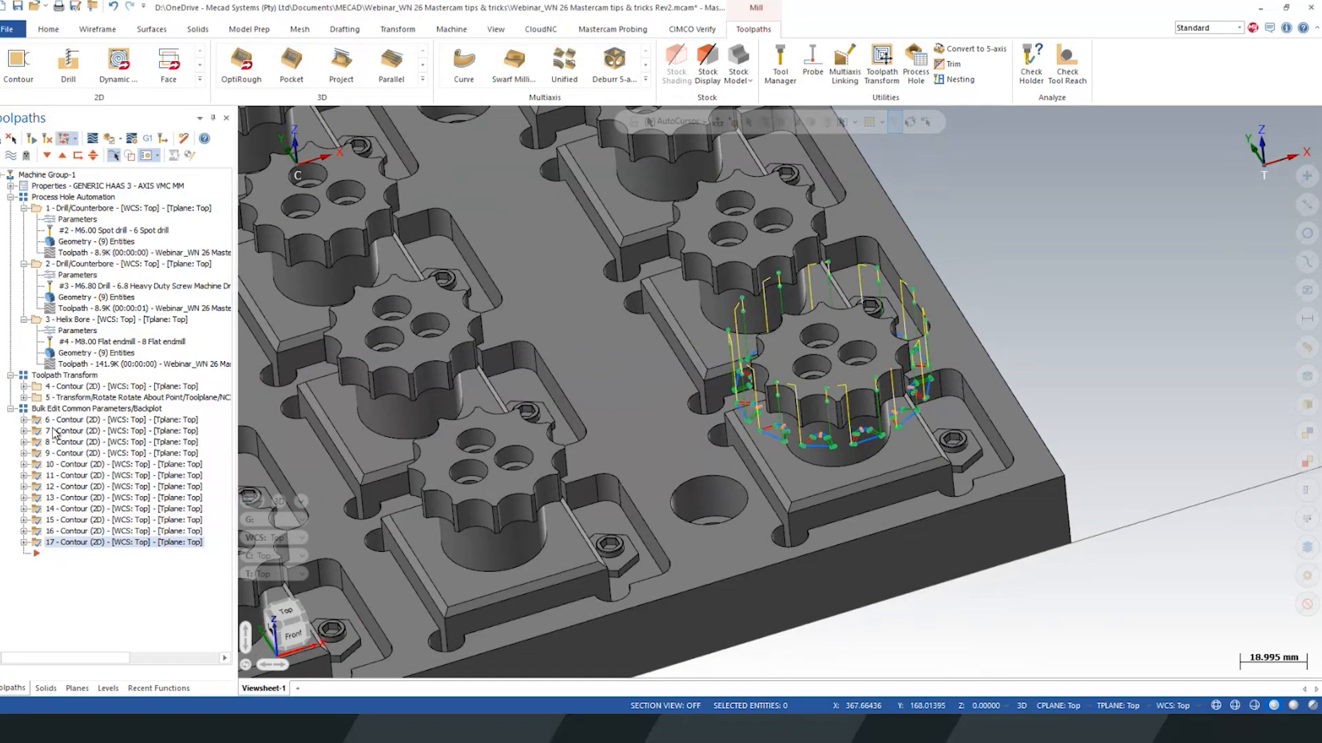
click(92, 140)
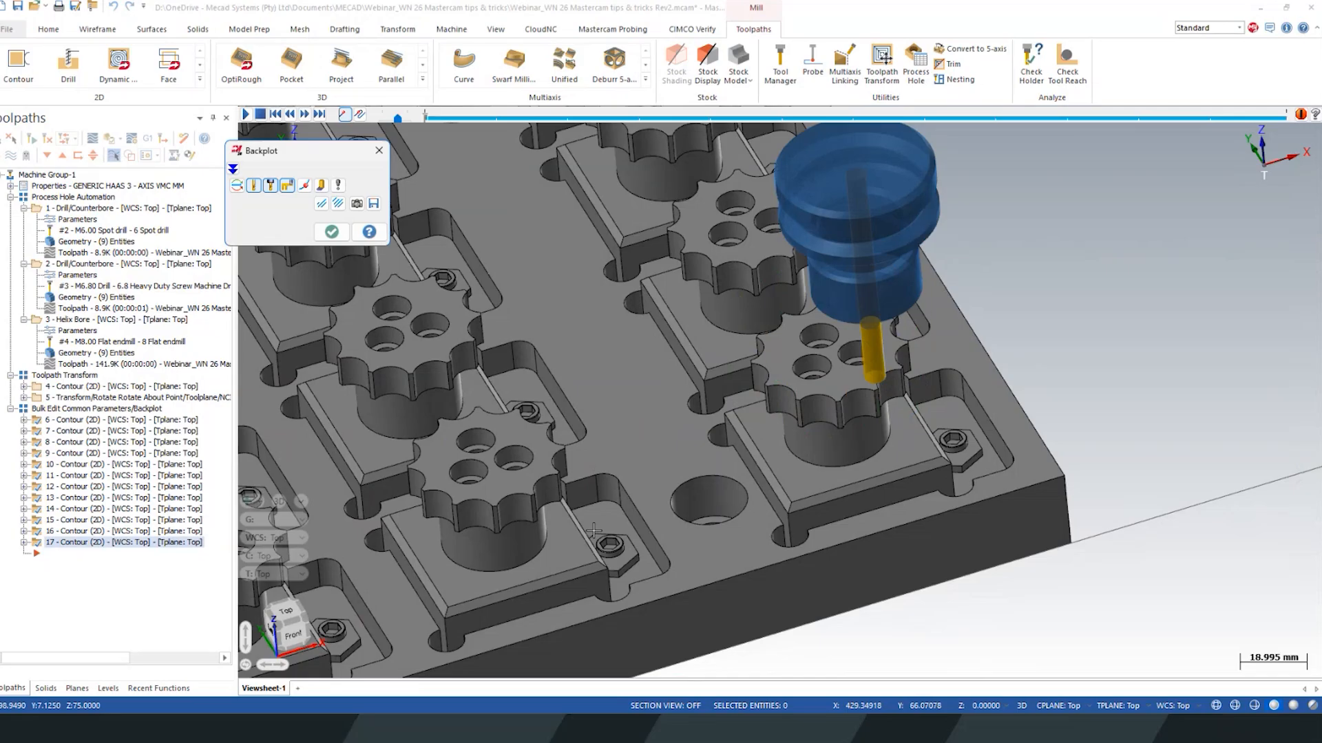
Step: Step the backplot forward move by move through the first contour passes around the corner gear
scroll(818, 458, down, 2)
scroll(818, 458, up, 4)
middle_drag(817, 454, 794, 401)
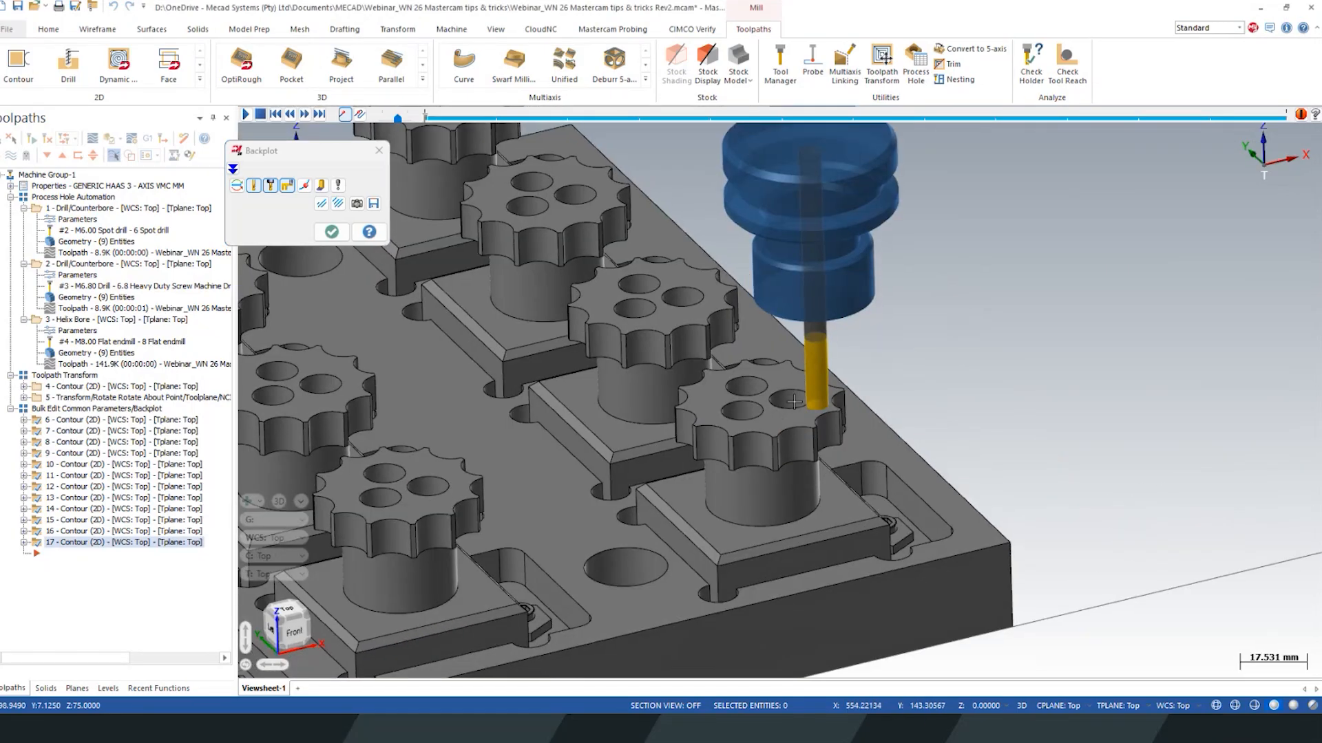
key(s)
key(s)
key(s)
key(s)
key(s)
key(s)
key(s)
key(s)
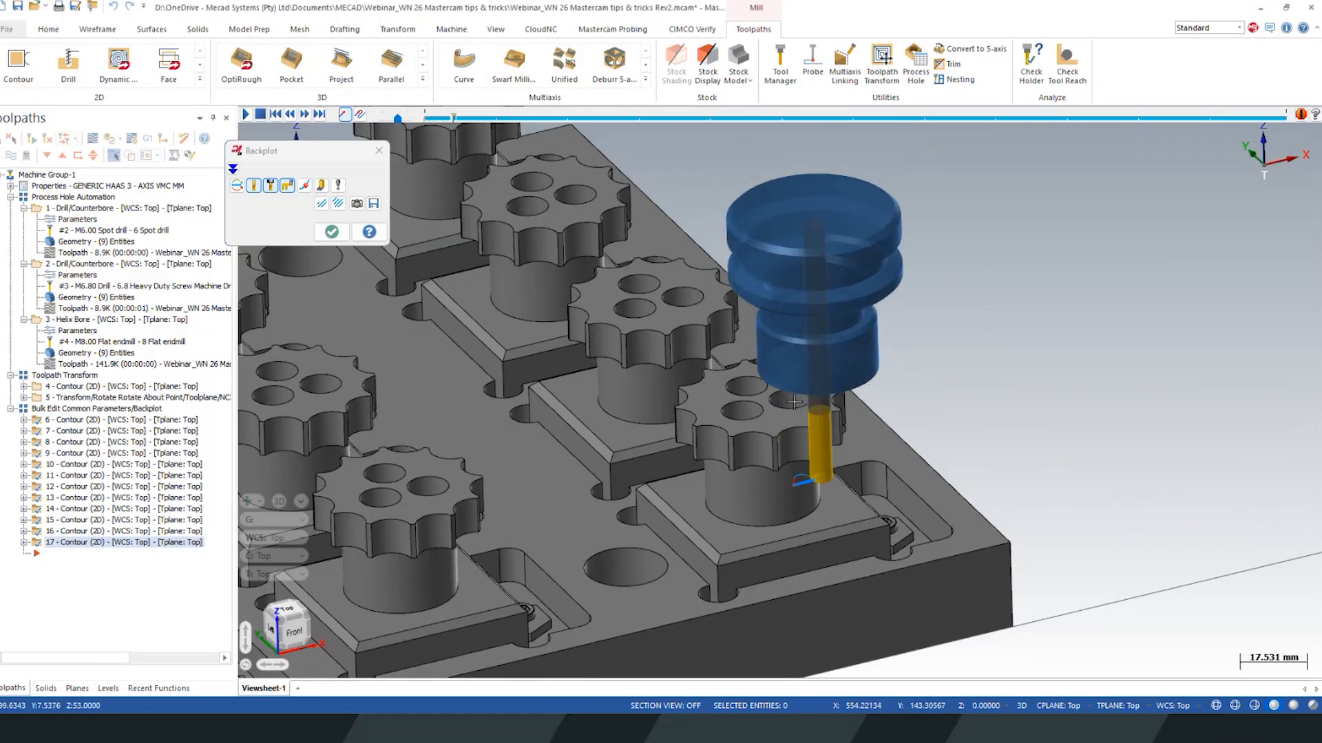
key(s)
key(s)
key(s)
key(s)
key(s)
key(s)
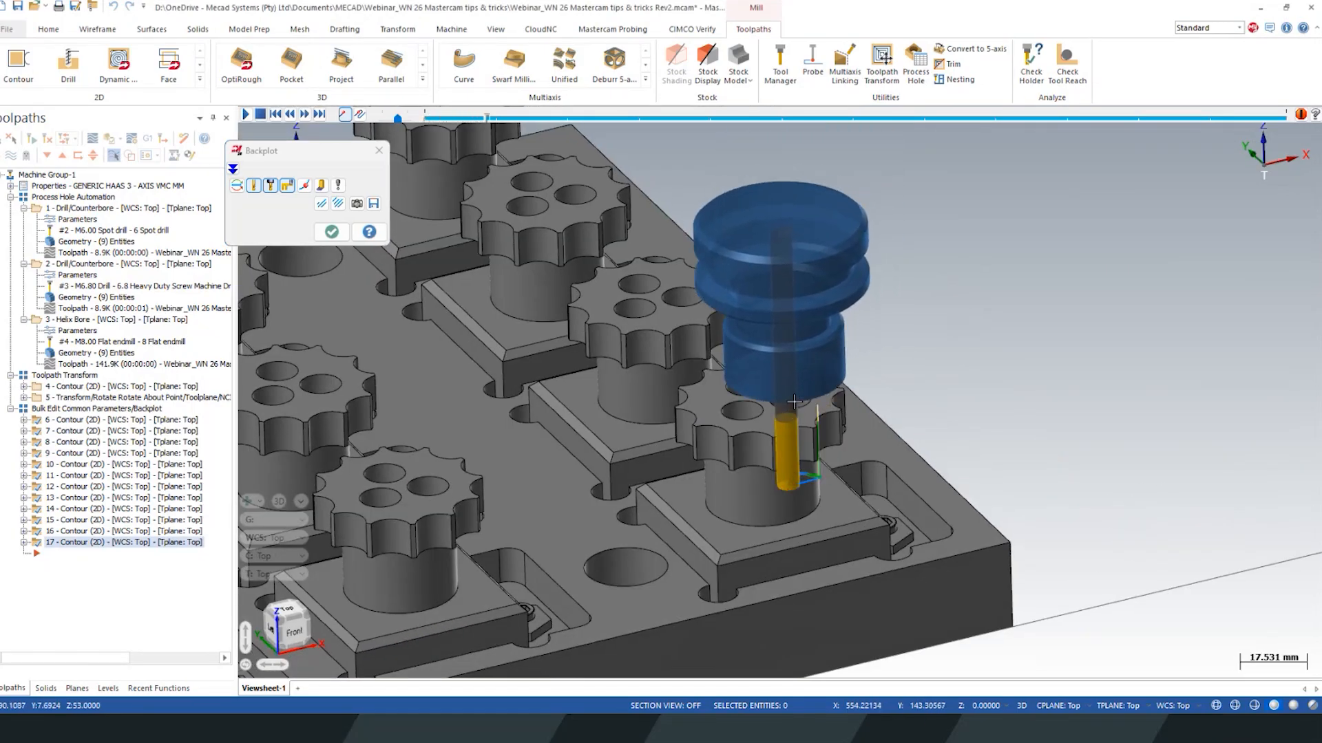
key(s)
key(s)
key(s)
key(s)
key(s)
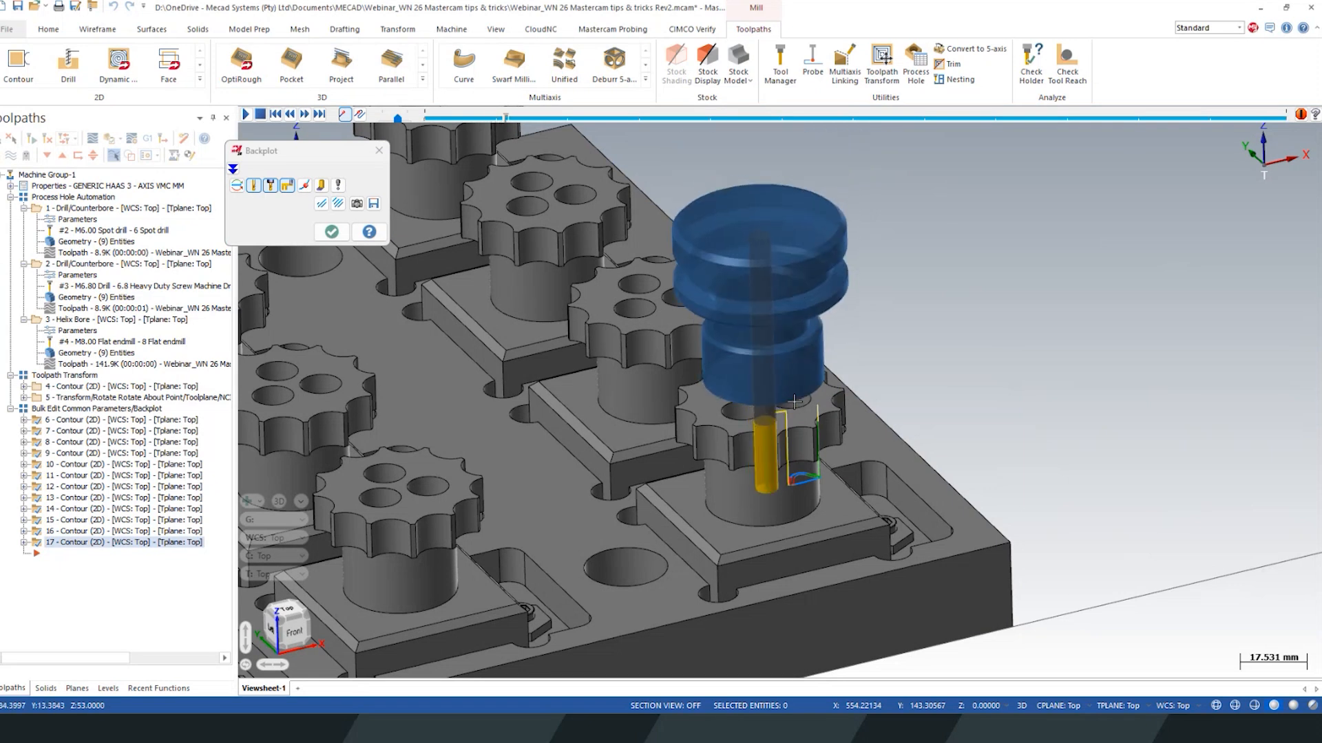
Step: Step the backplot backward several moves to the preceding contour pass on the corner gear
key(b)
key(b)
key(b)
key(b)
key(b)
key(b)
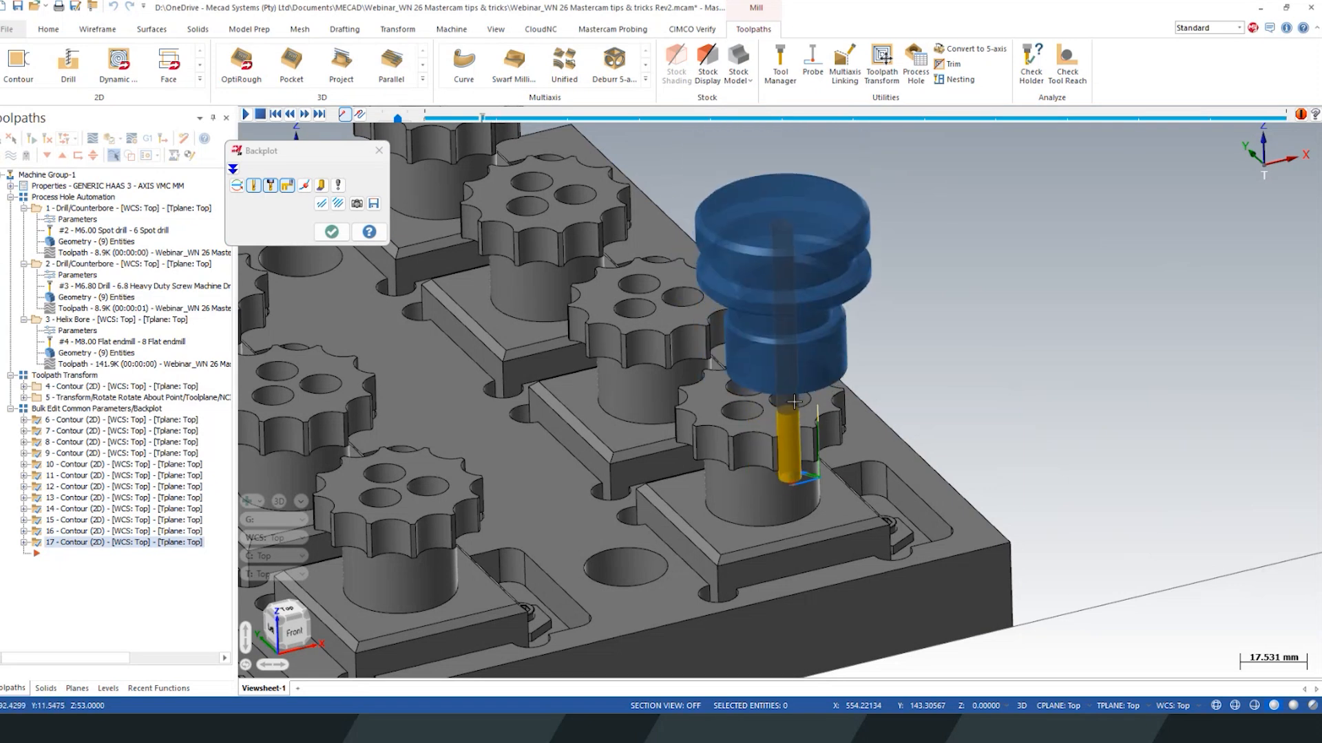
Step: Step the backplot forward again move by move to the next contour pass
key(s)
key(s)
key(s)
key(s)
key(s)
key(s)
key(s)
key(s)
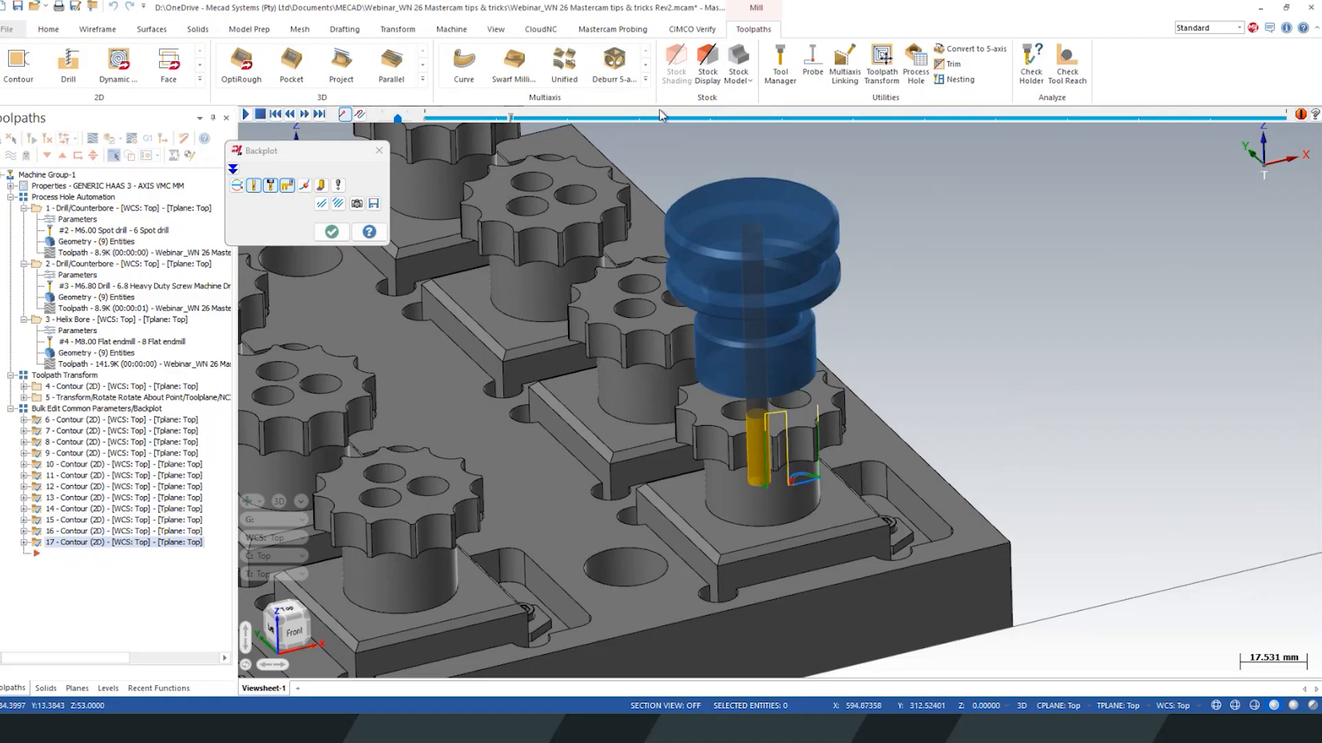
Step: Scrub the backplot timeline back and forth through the remaining contours around the gear, then close Backplot
scroll(659, 110, down, 5)
scroll(658, 115, down, 10)
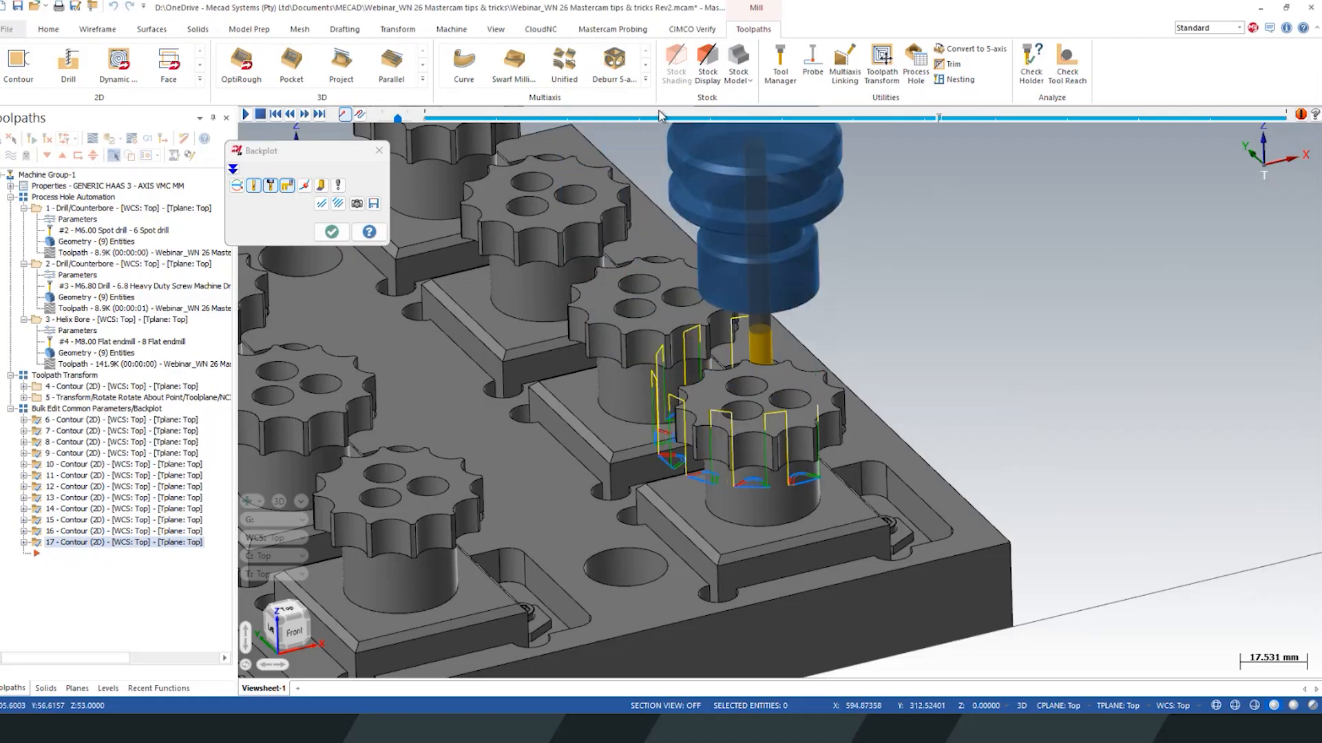
scroll(659, 117, up, 10)
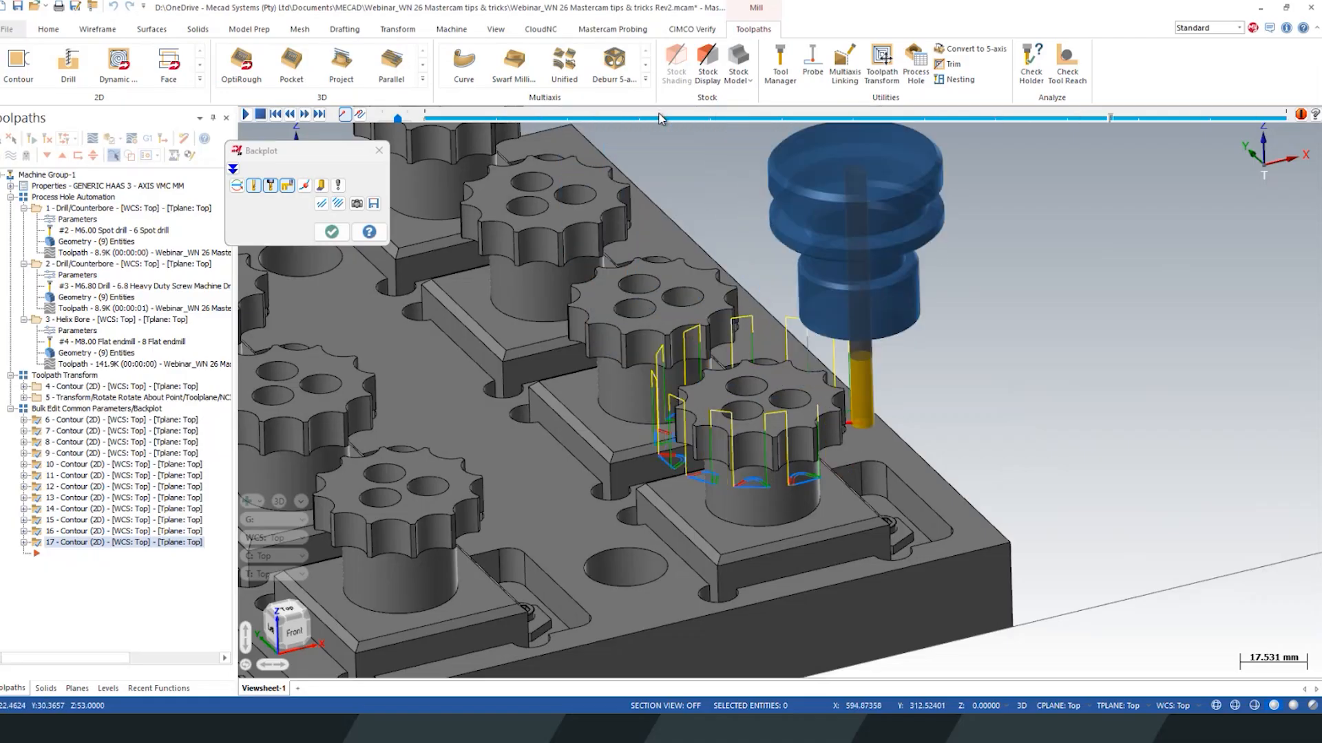
scroll(659, 117, down, 6)
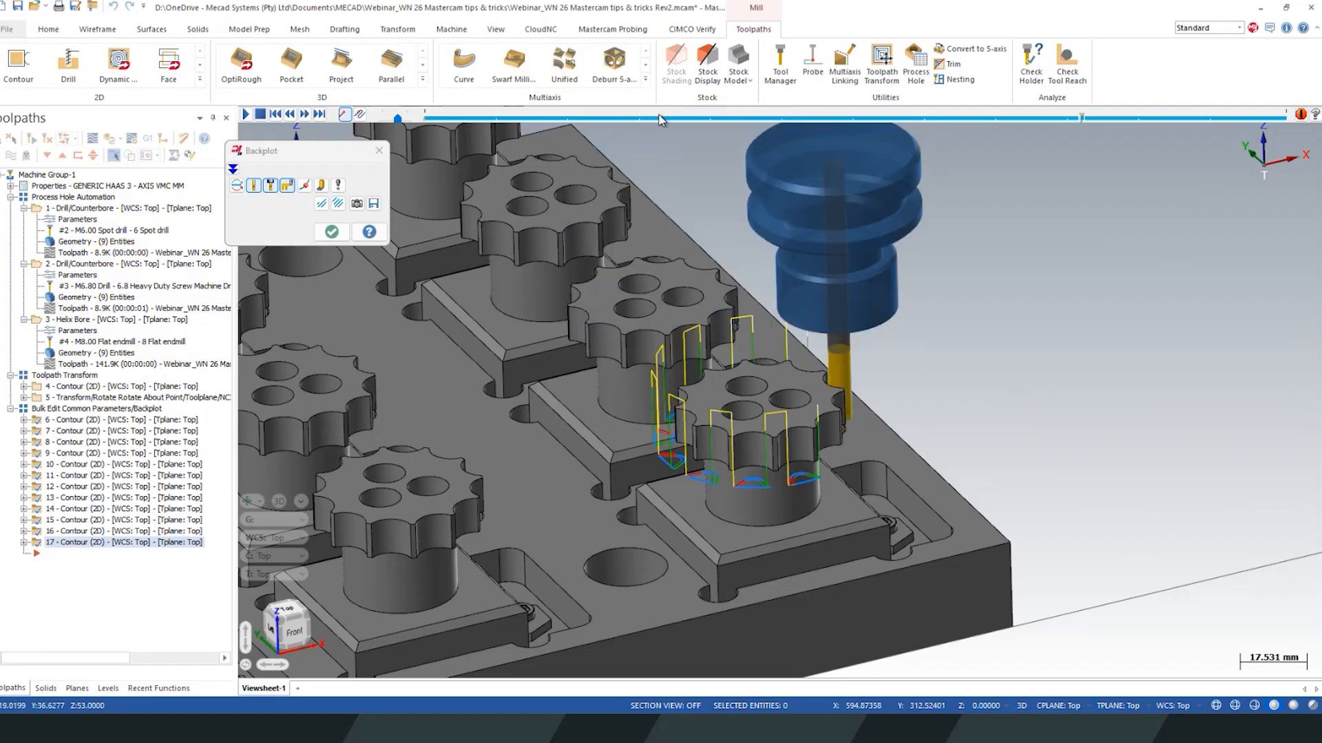
scroll(659, 118, up, 7)
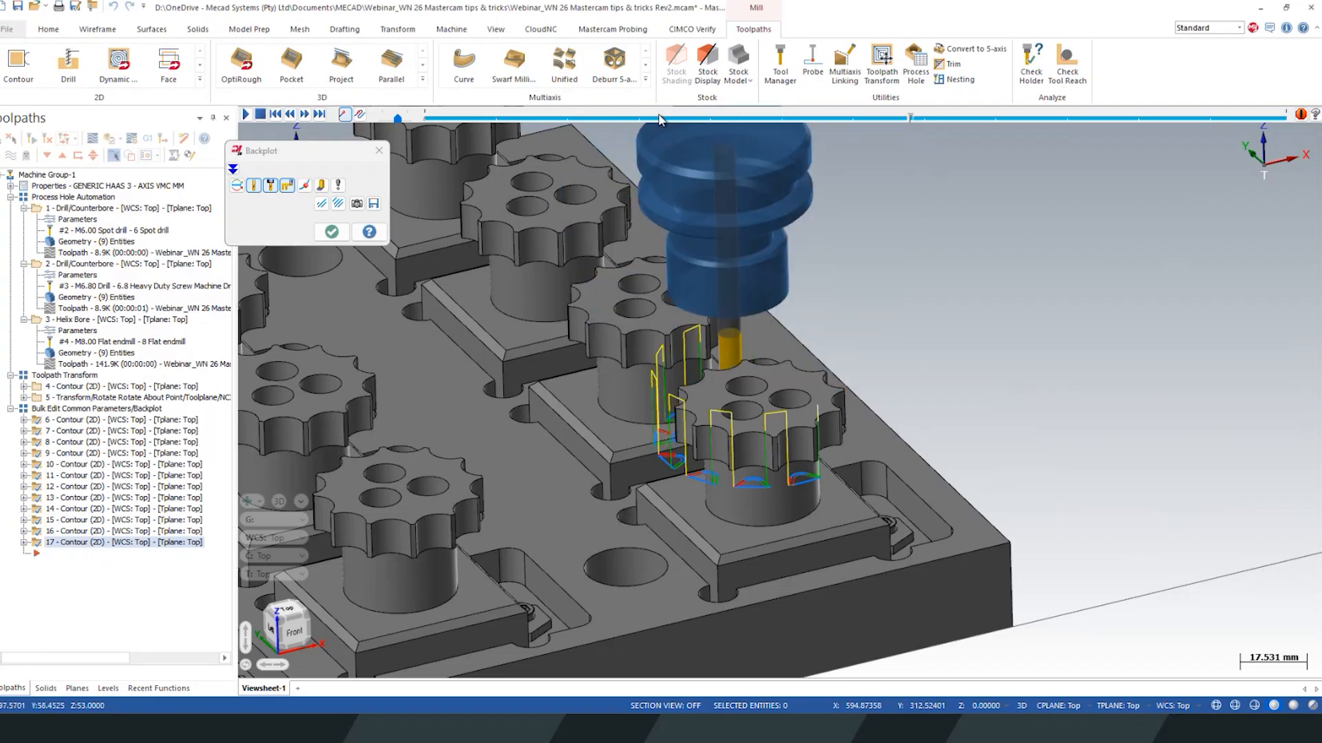
scroll(658, 119, down, 5)
scroll(659, 118, up, 5)
scroll(658, 119, down, 9)
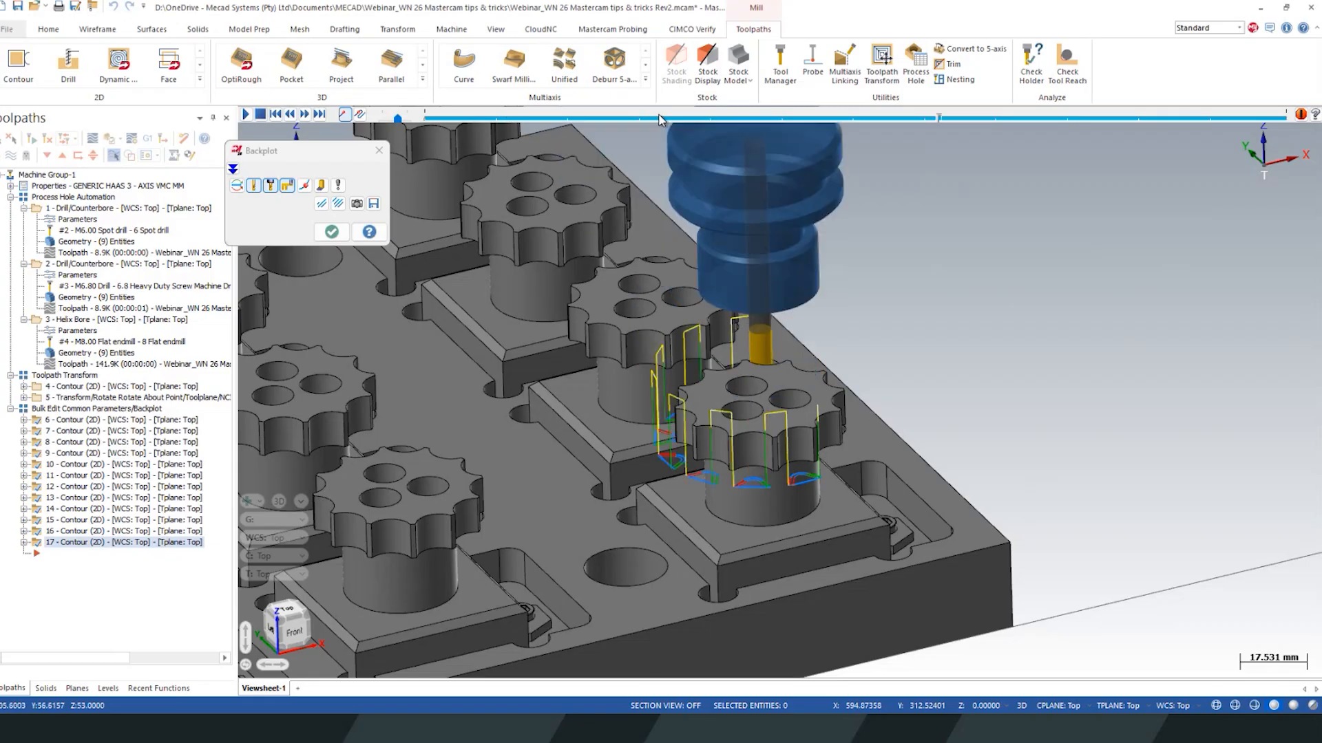
scroll(659, 119, down, 1)
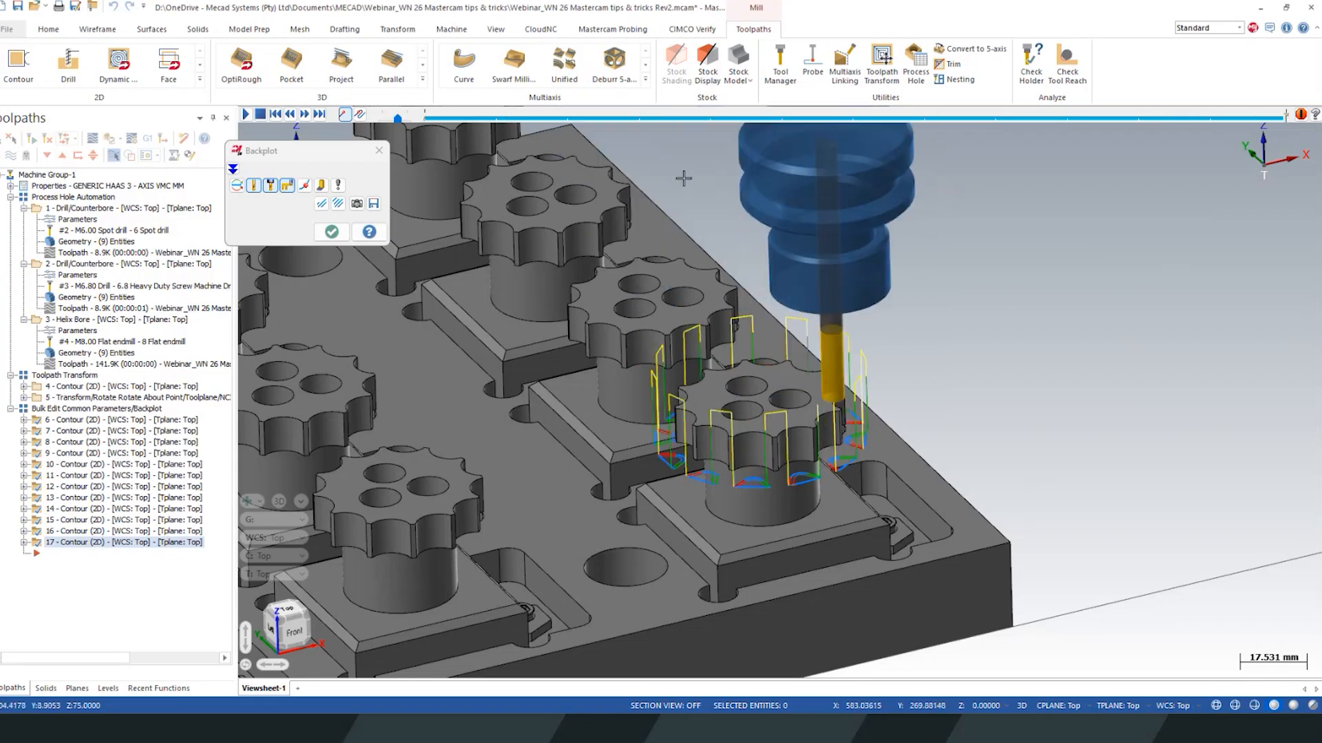
click(377, 153)
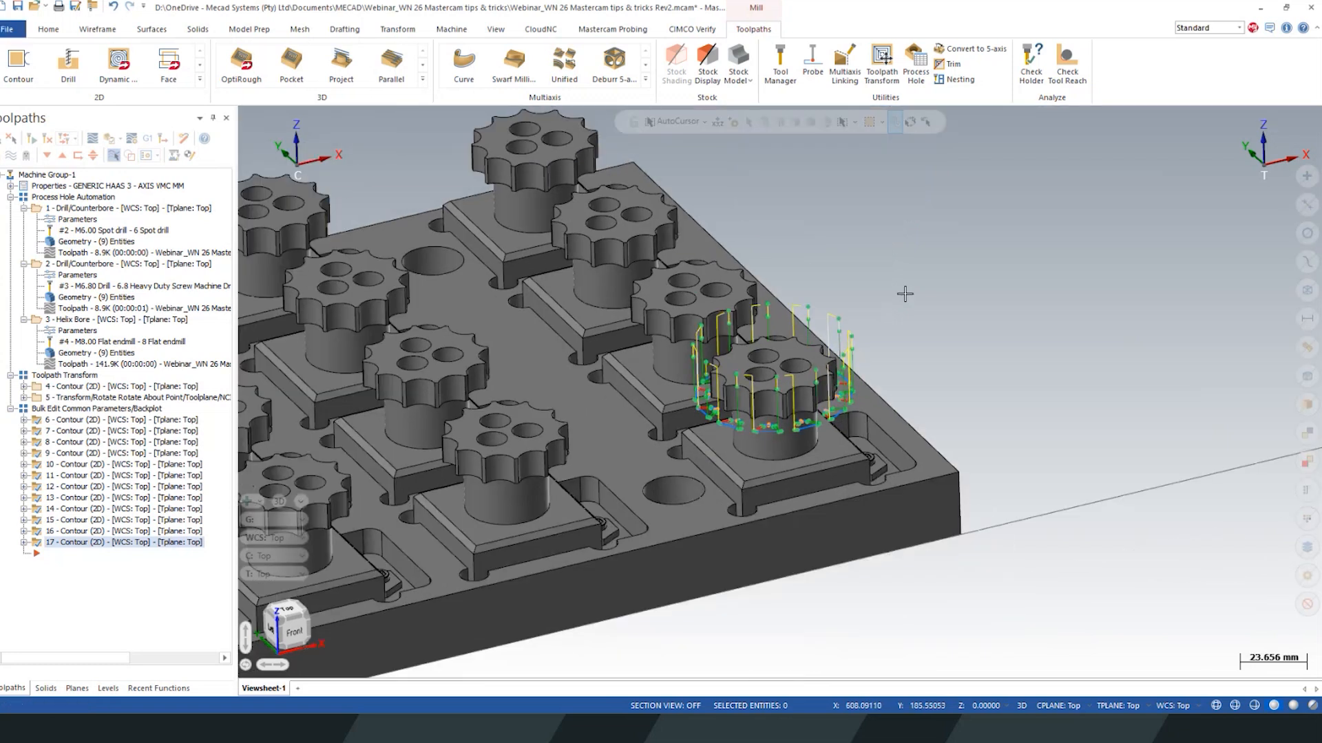
Step: Edit the common parameters of all contours in the Bulk Edit Common Parameters/Backplot group, setting Flood coolant to On
click(87, 409)
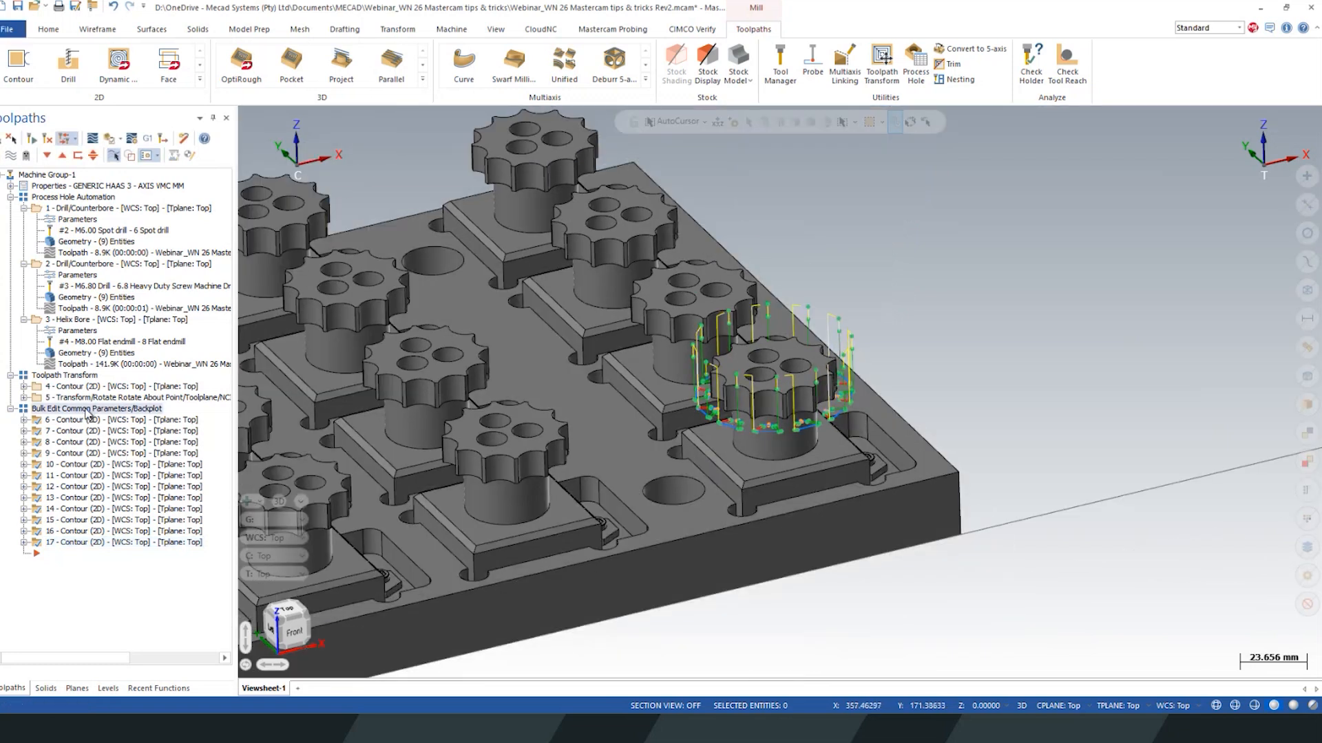
scroll(899, 367, down, 4)
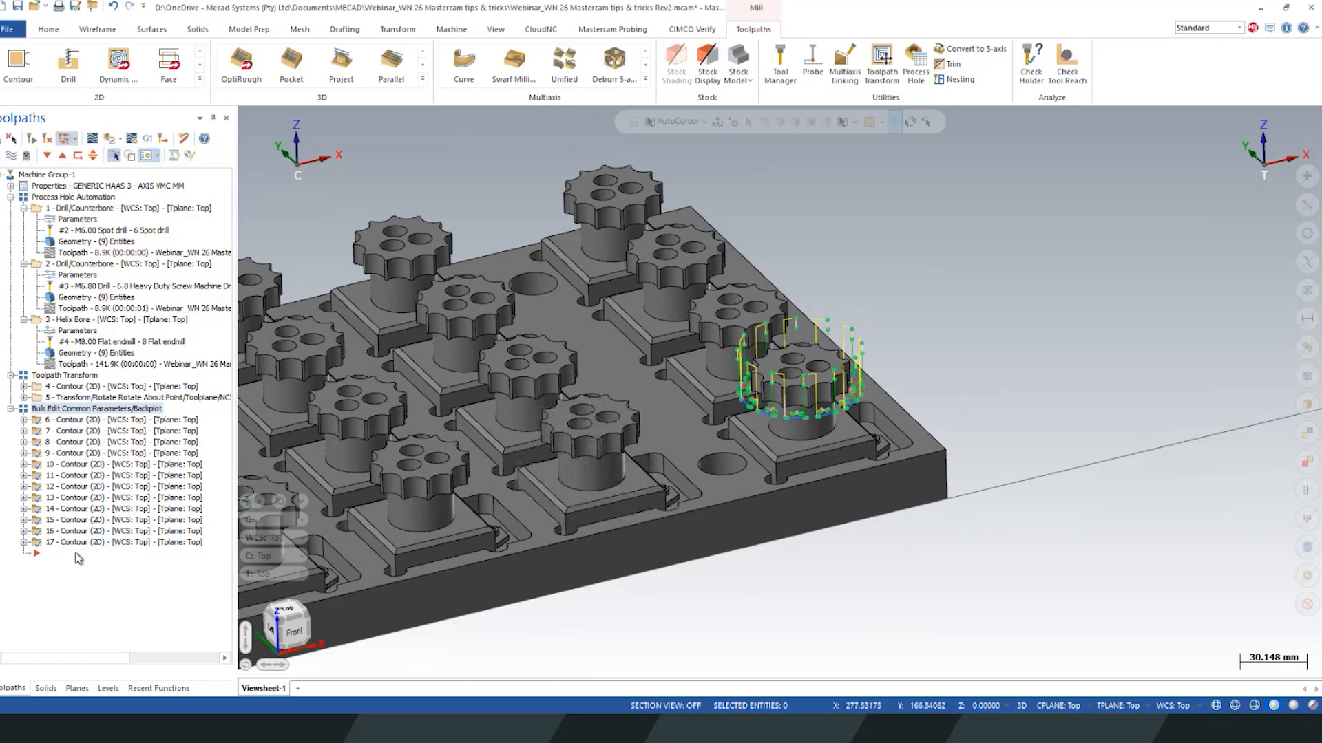
scroll(817, 470, up, 5)
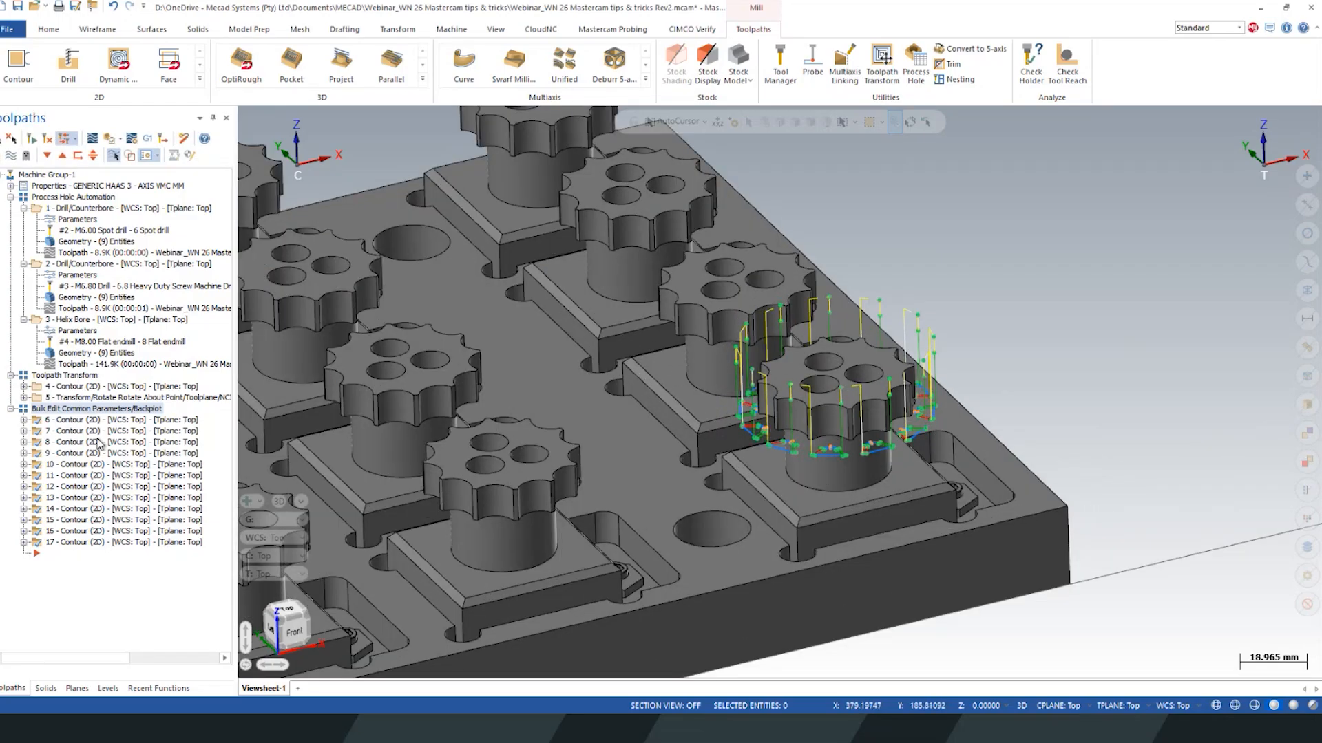
right_click(78, 411)
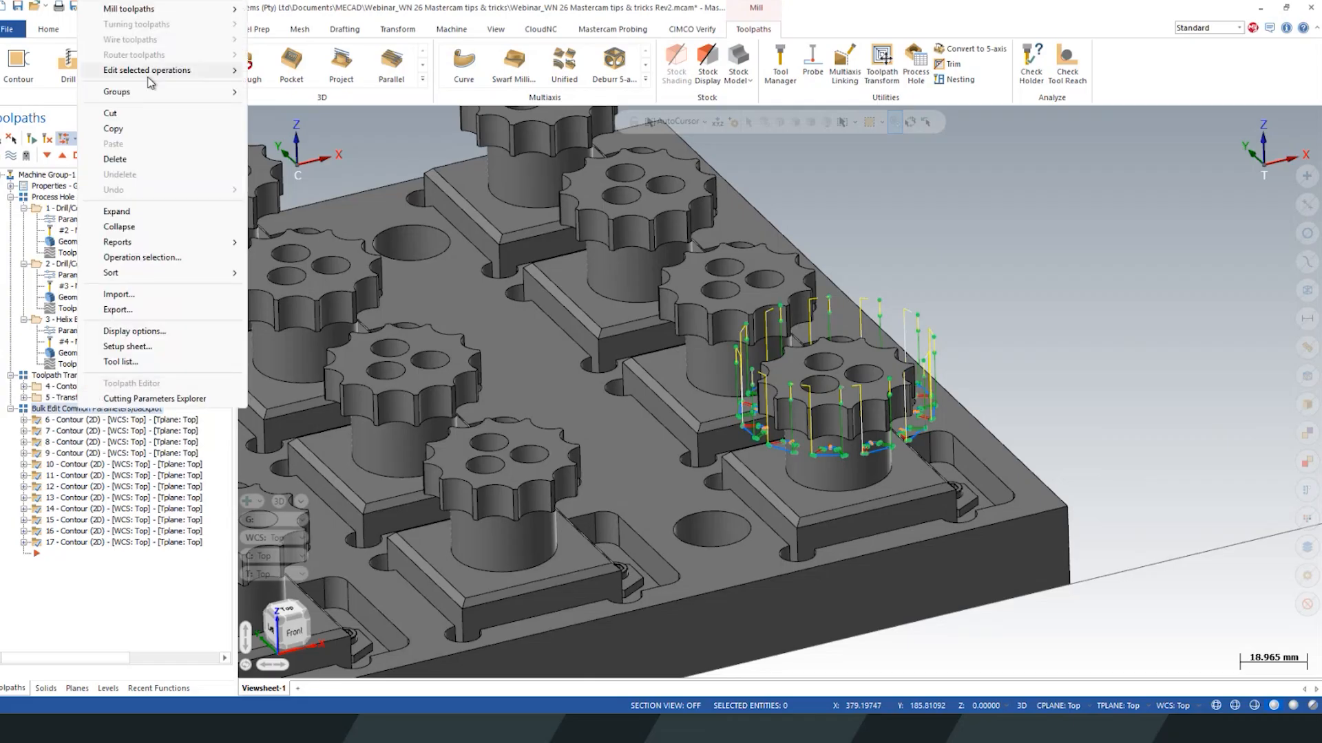
mouse_move(149, 72)
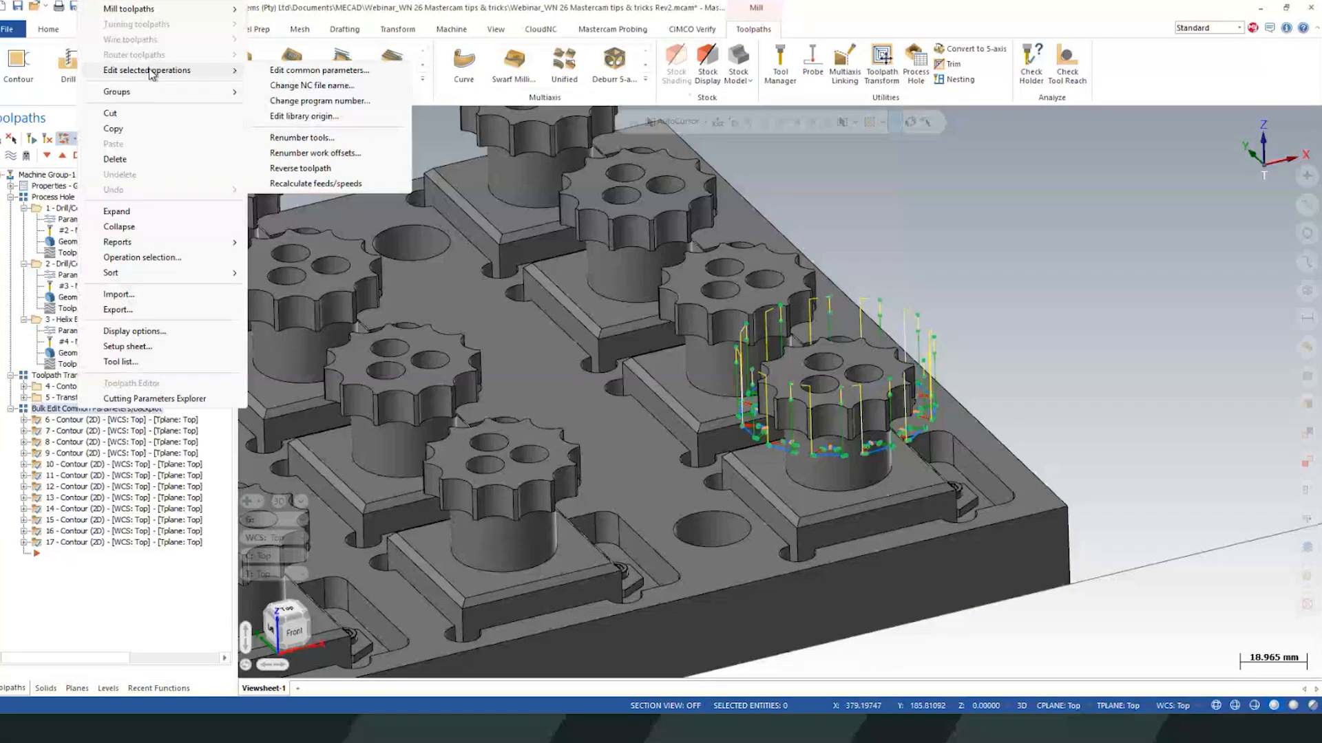
click(303, 72)
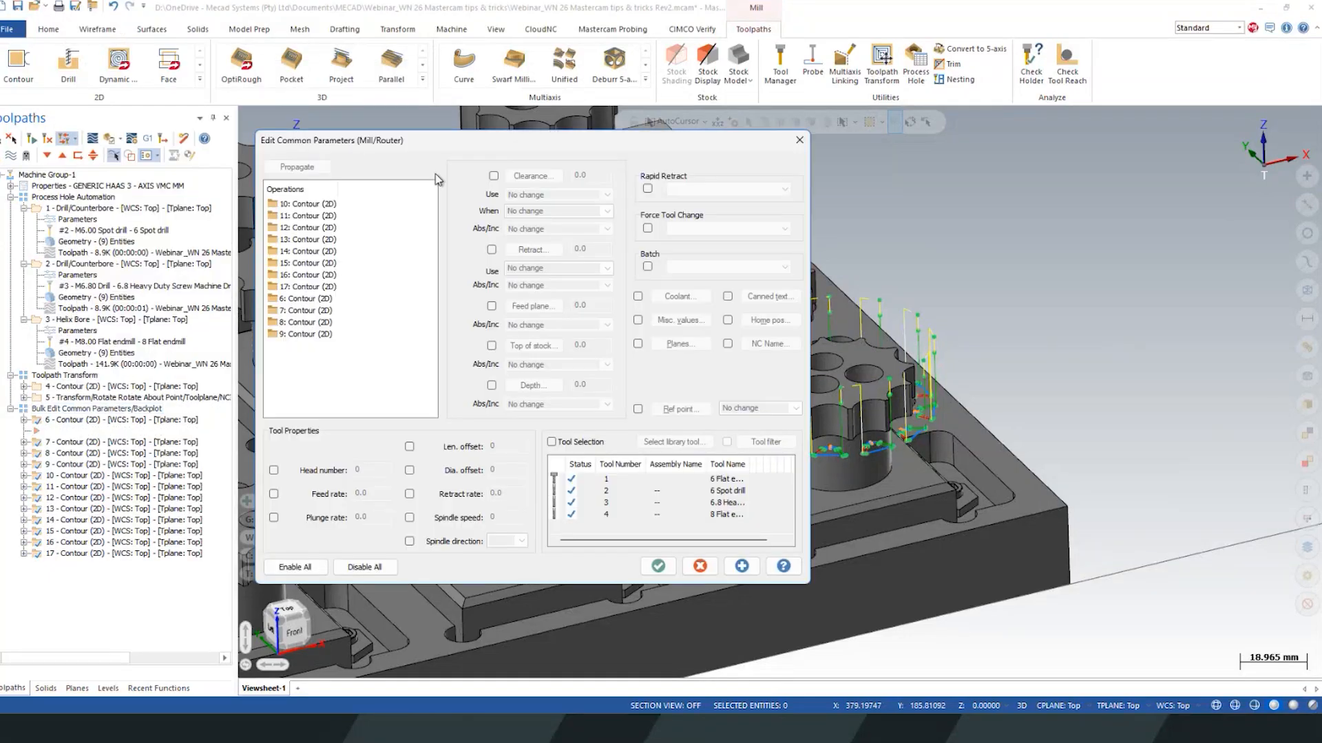
drag(444, 142, 579, 147)
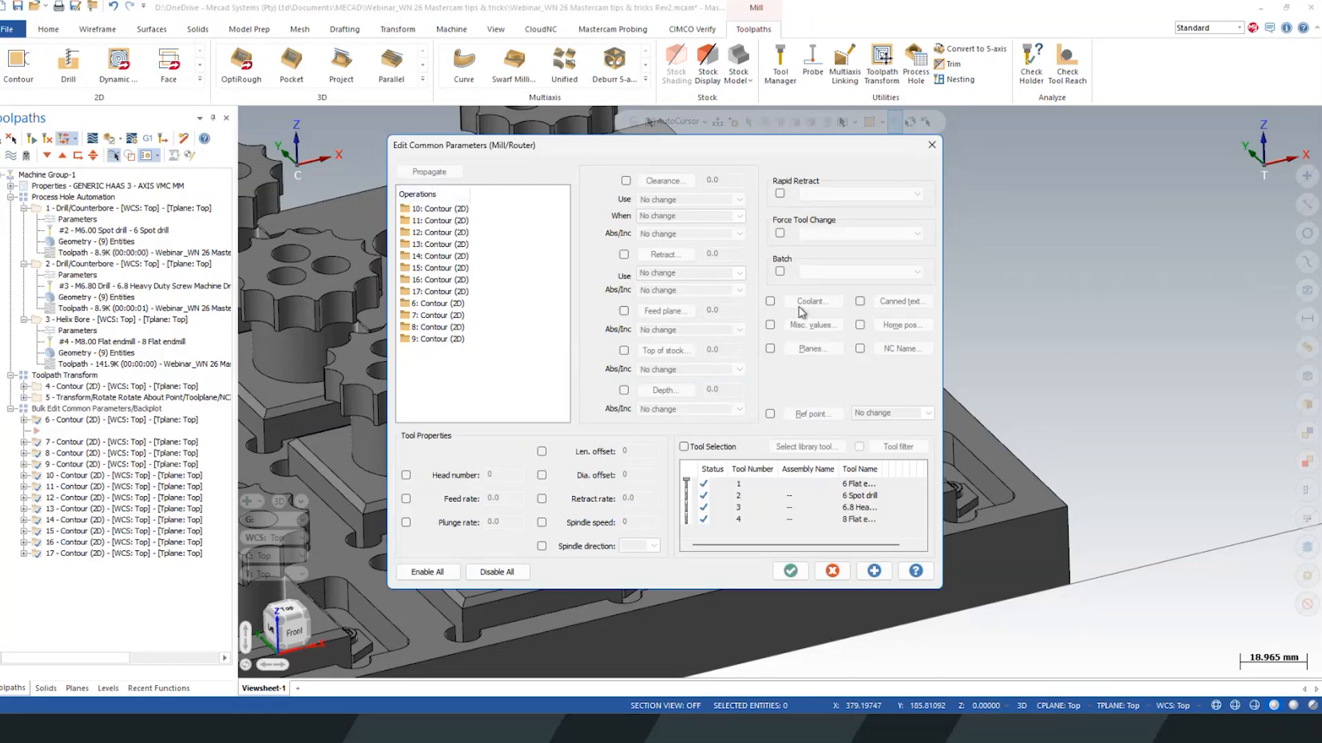
click(769, 301)
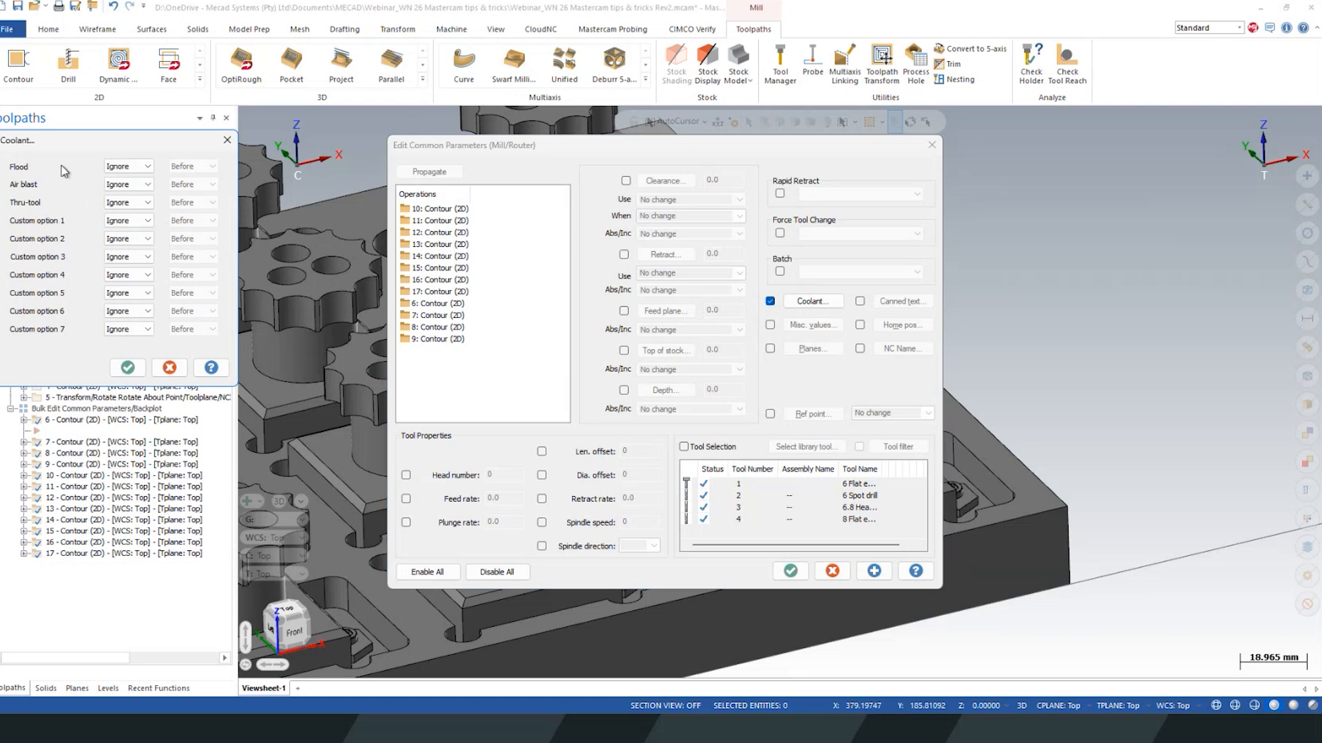
click(124, 167)
click(121, 179)
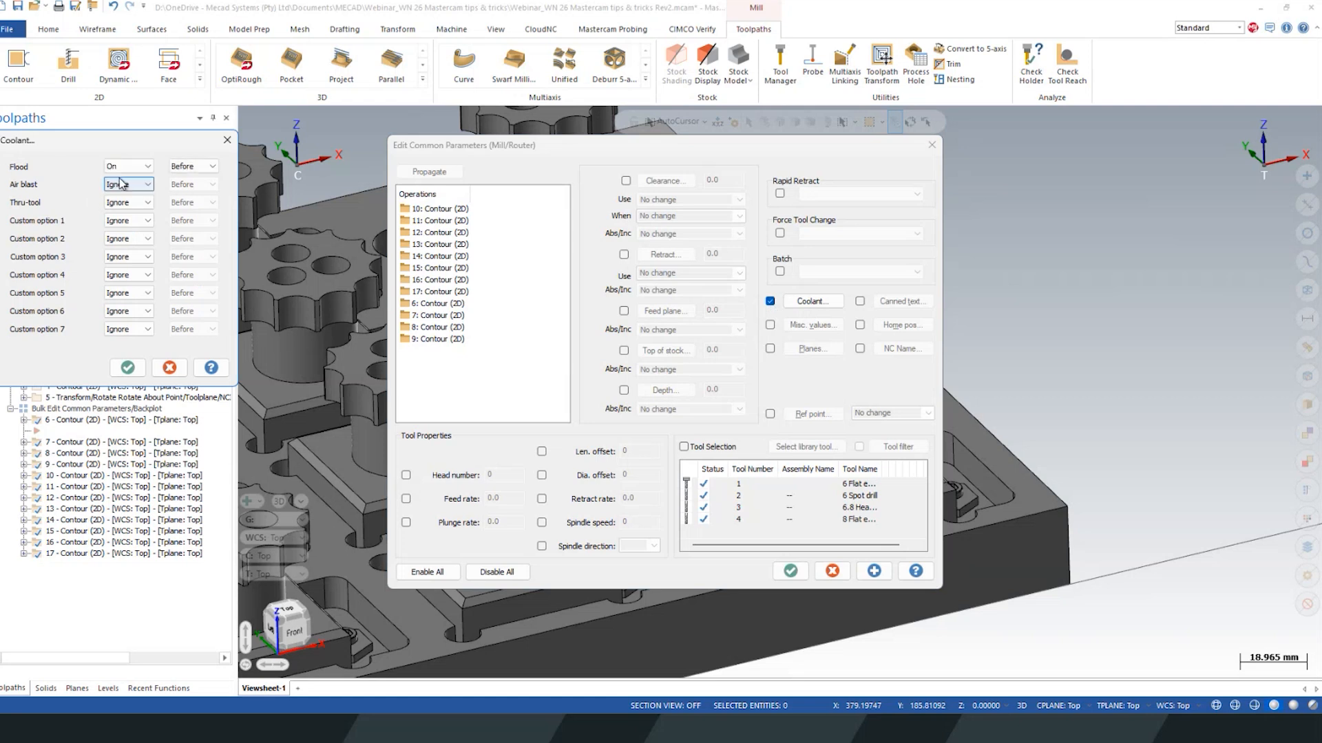
click(128, 367)
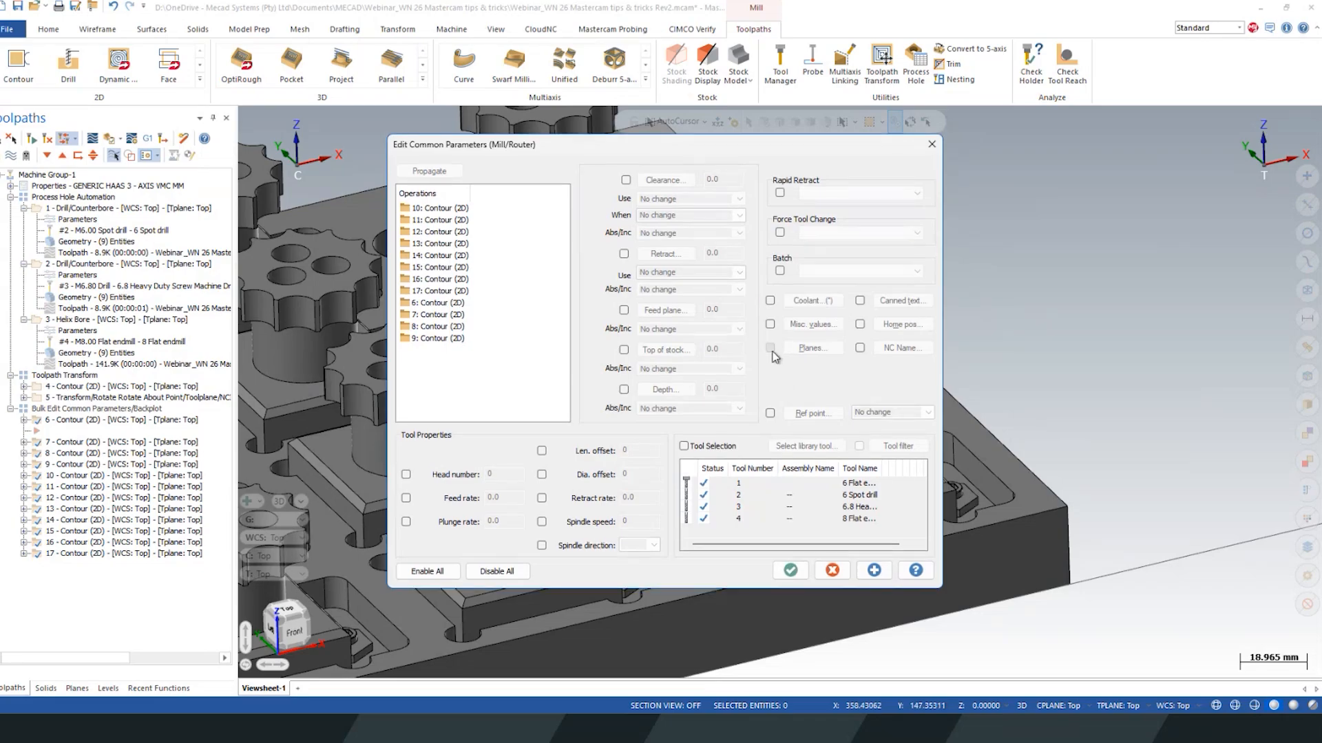
Step: Change the working coordinate system of all the group's contours to the Front plane and apply the common parameters
click(770, 348)
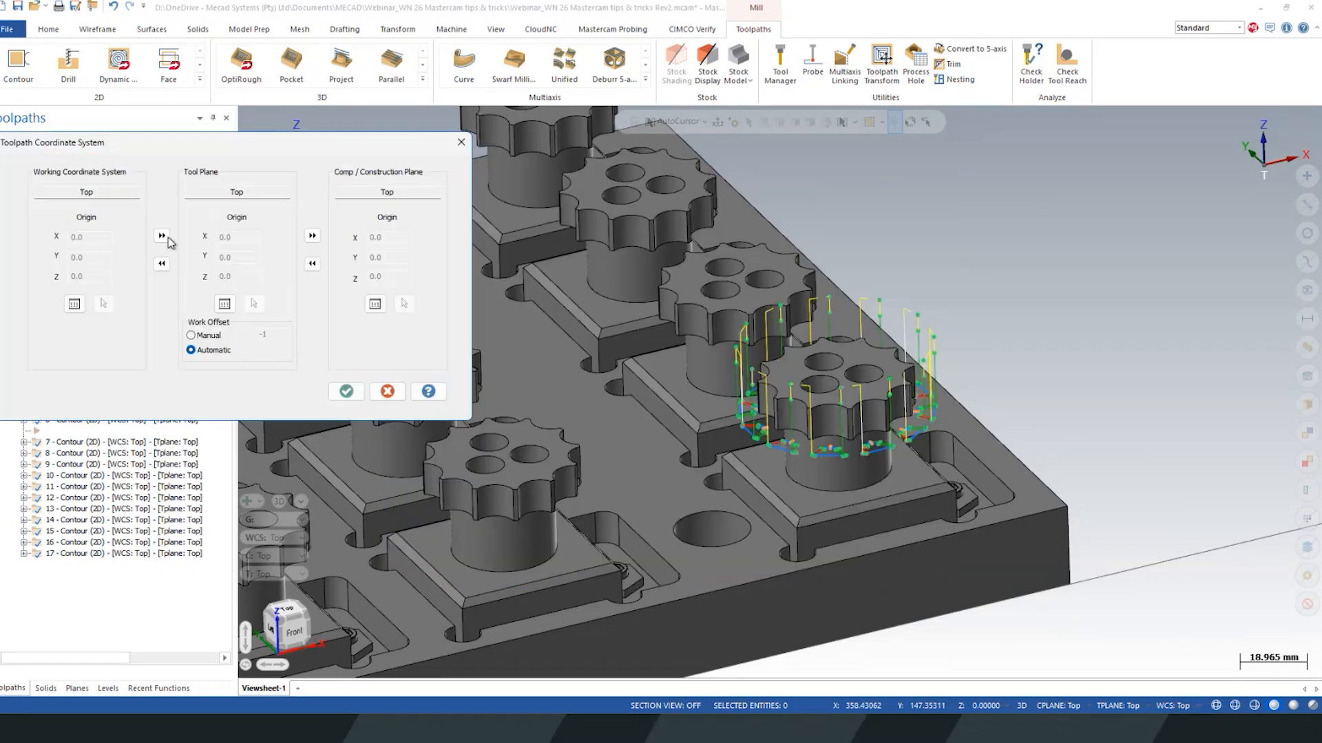
click(74, 304)
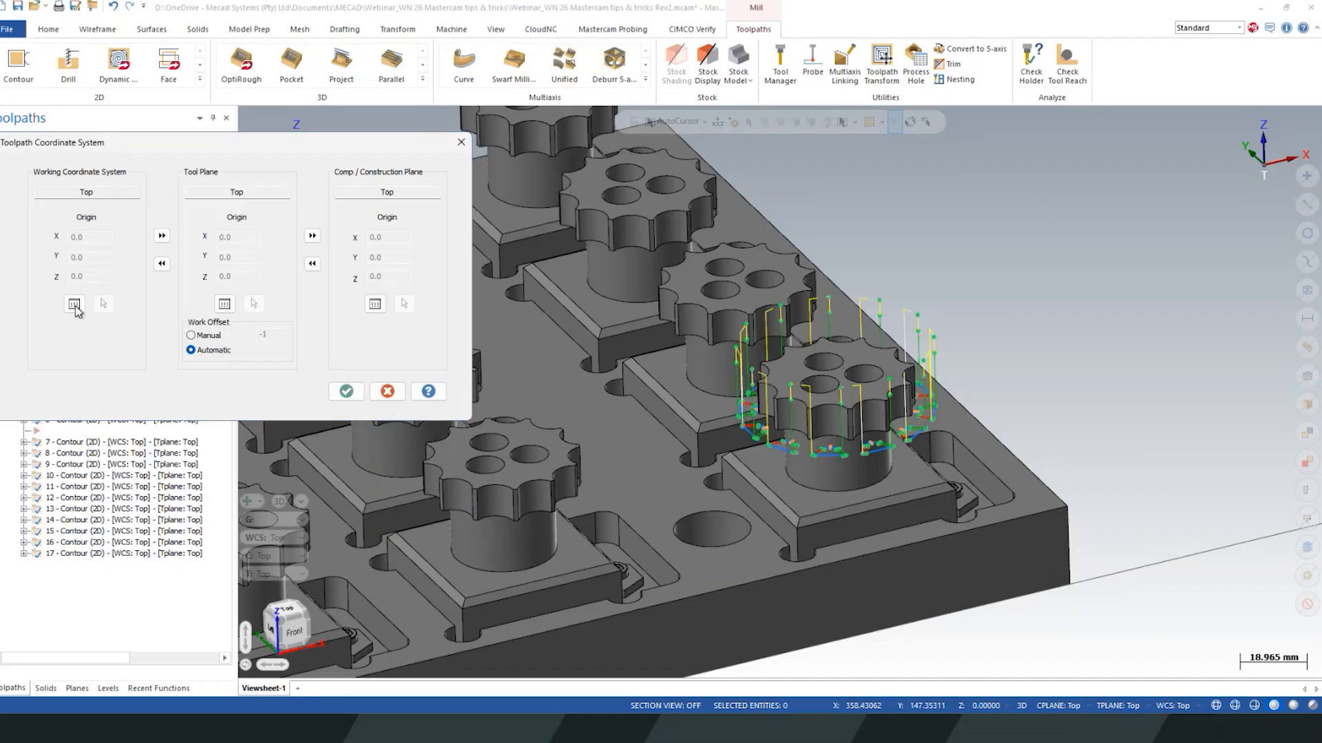
click(19, 216)
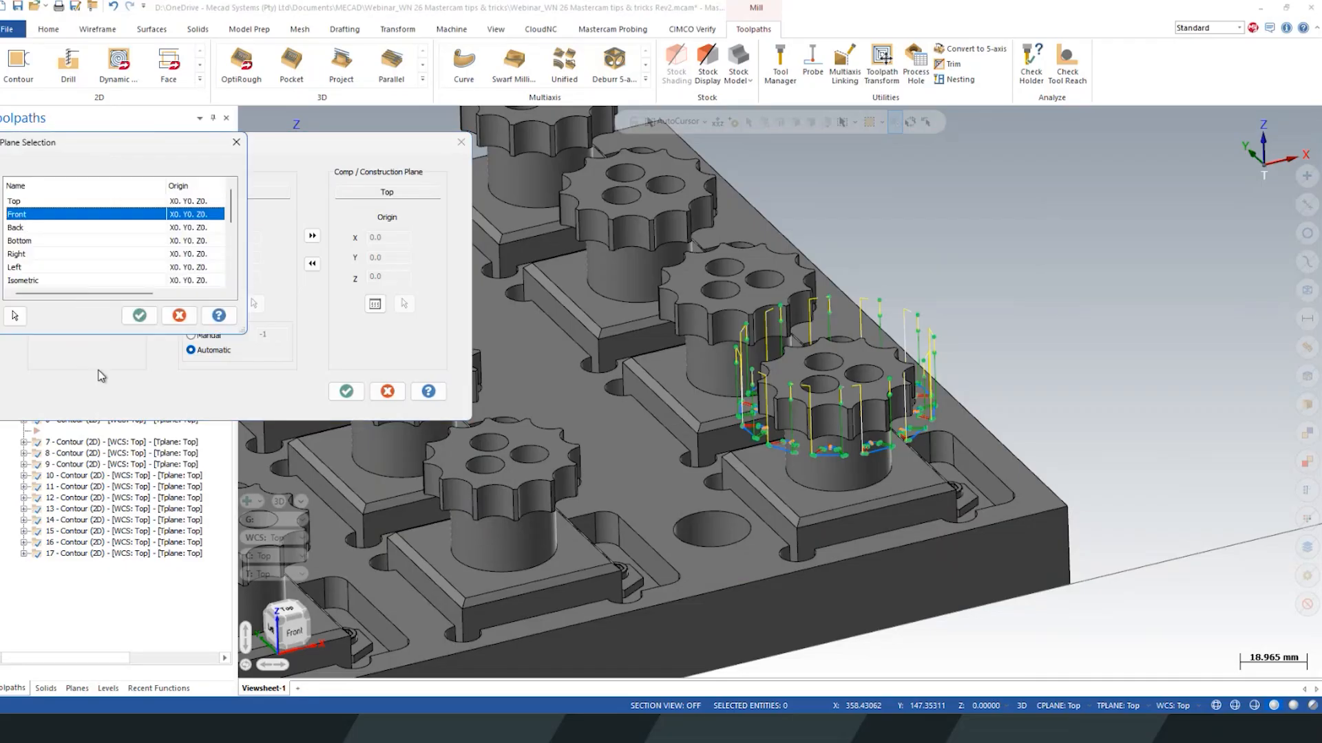
click(139, 316)
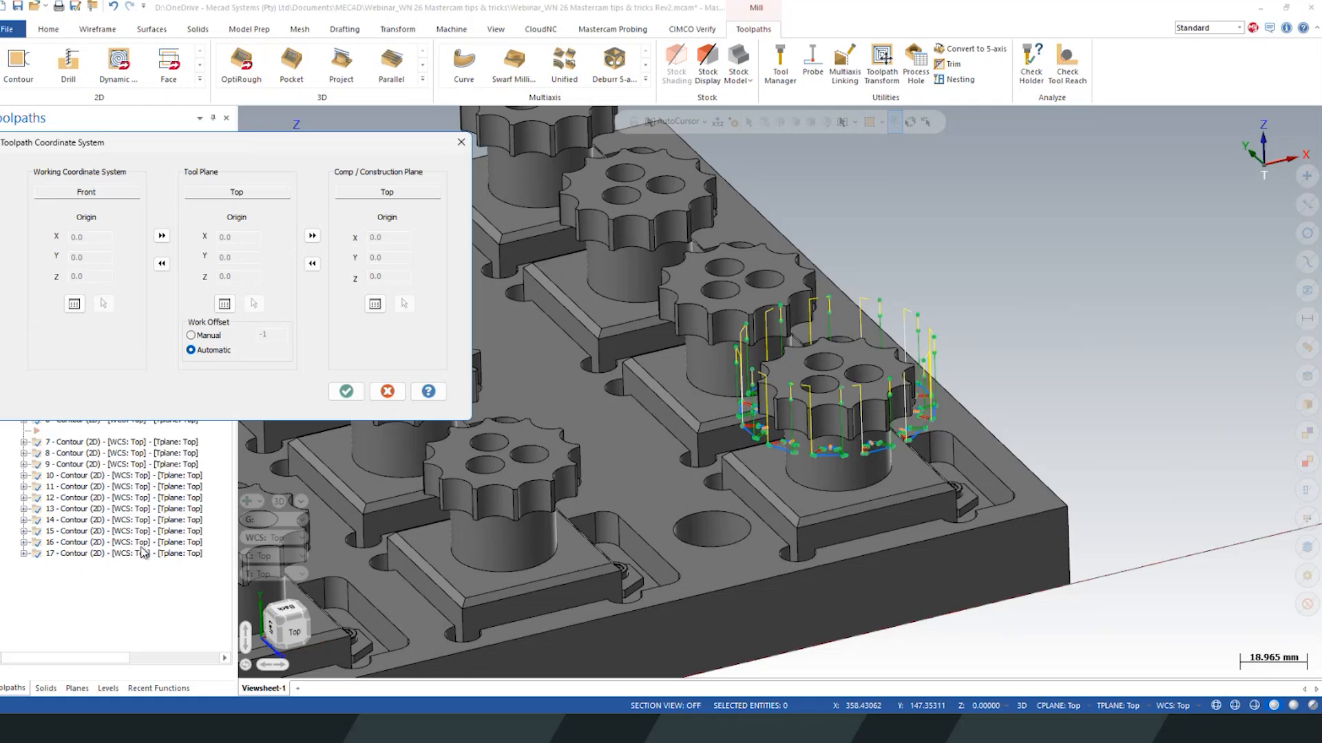
click(348, 393)
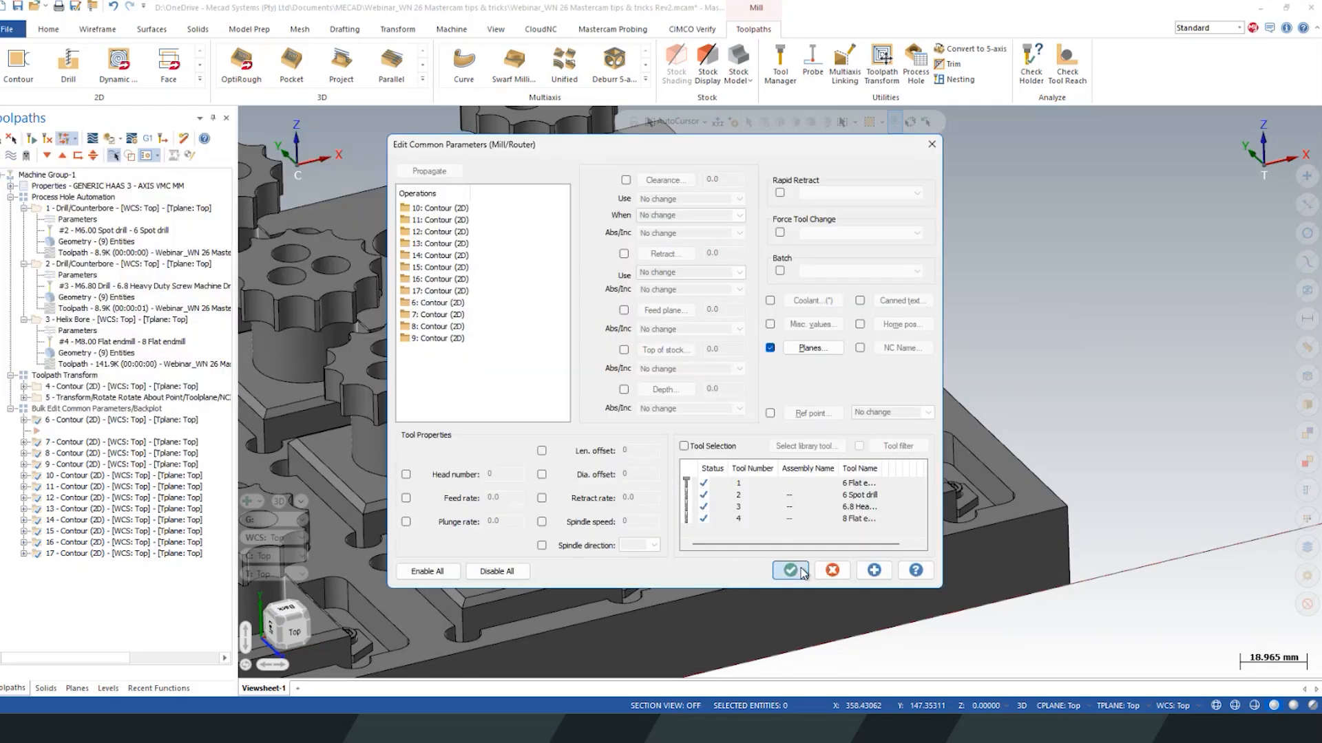
click(802, 573)
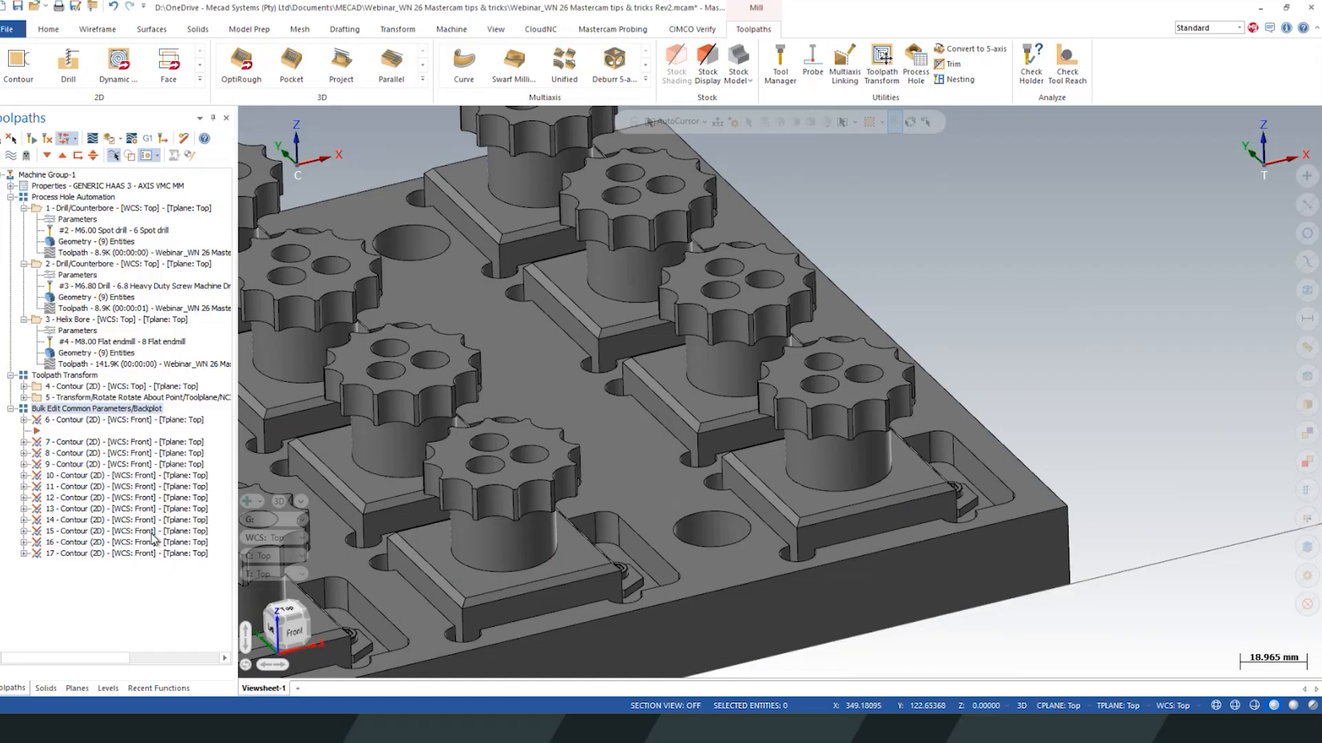
Step: Match the group's working coordinate system to the Top tool plane through the common parameters and regenerate the contour toolpaths
right_click(123, 409)
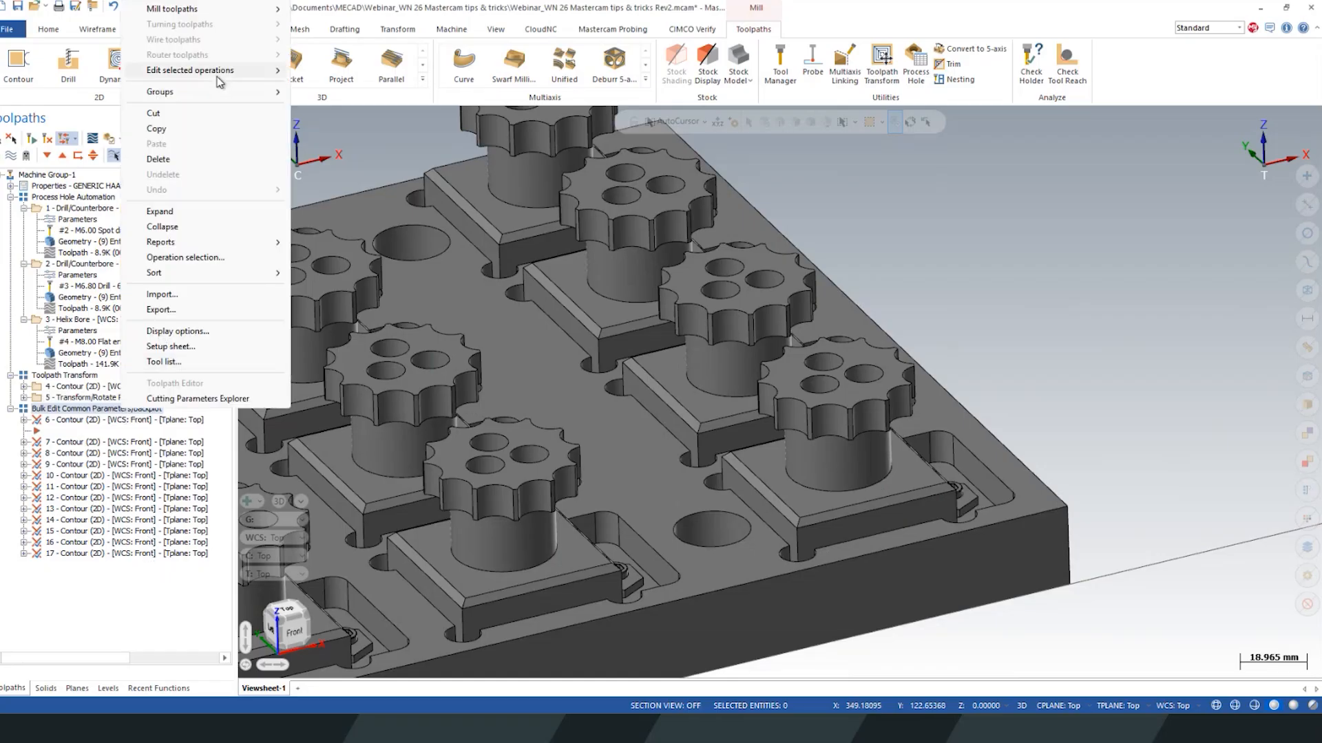
mouse_move(216, 77)
click(326, 71)
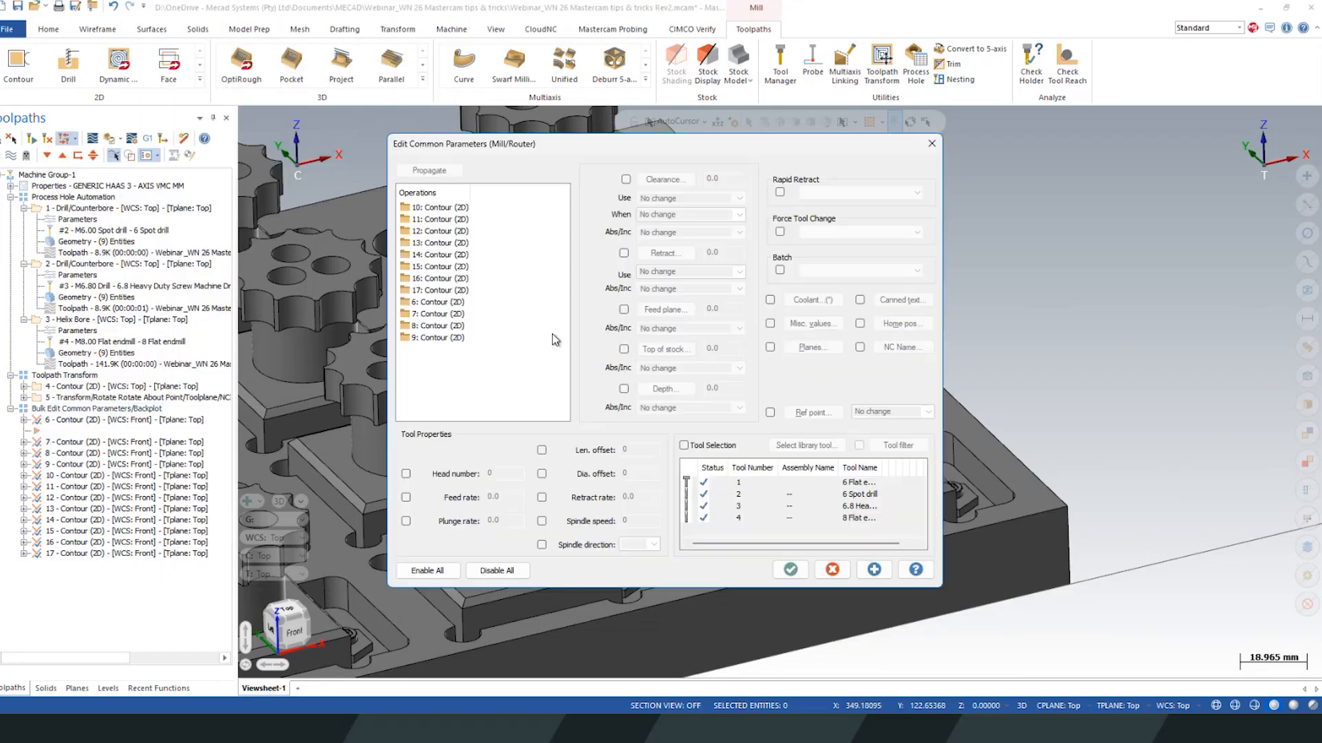
click(773, 353)
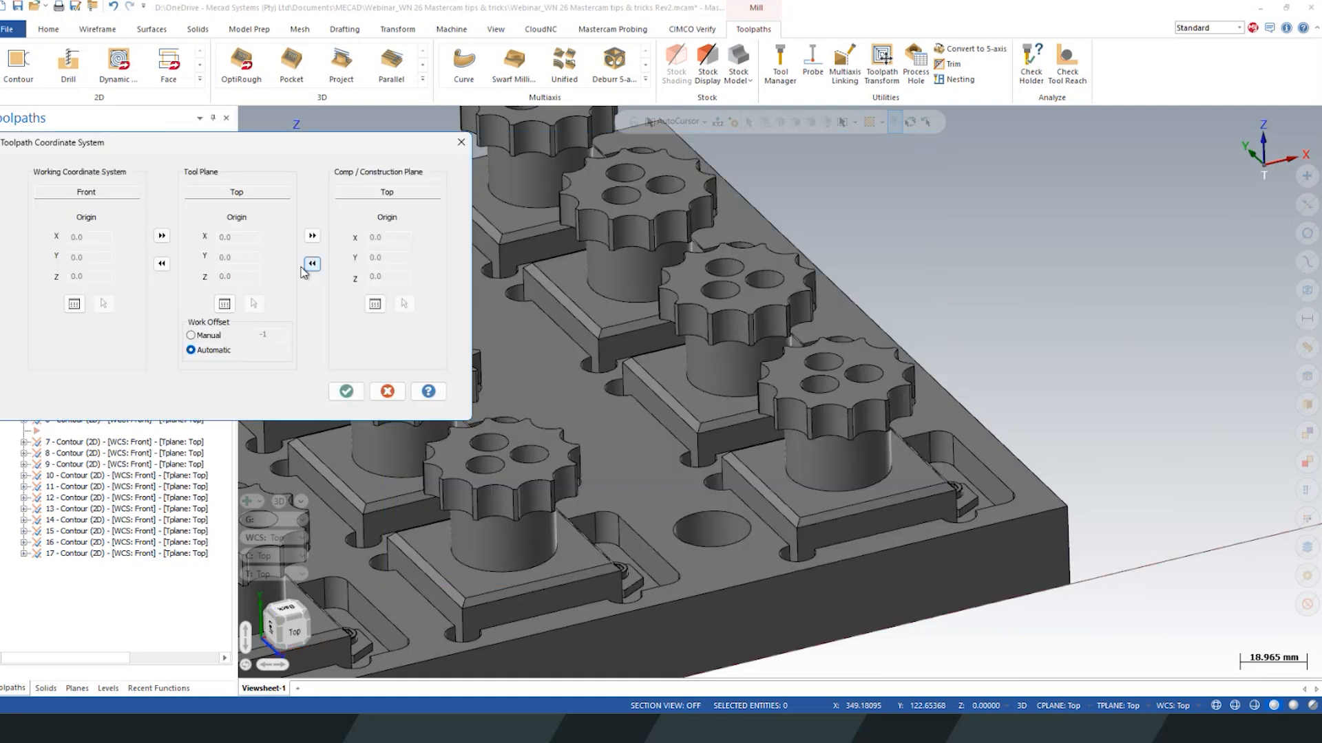
click(162, 263)
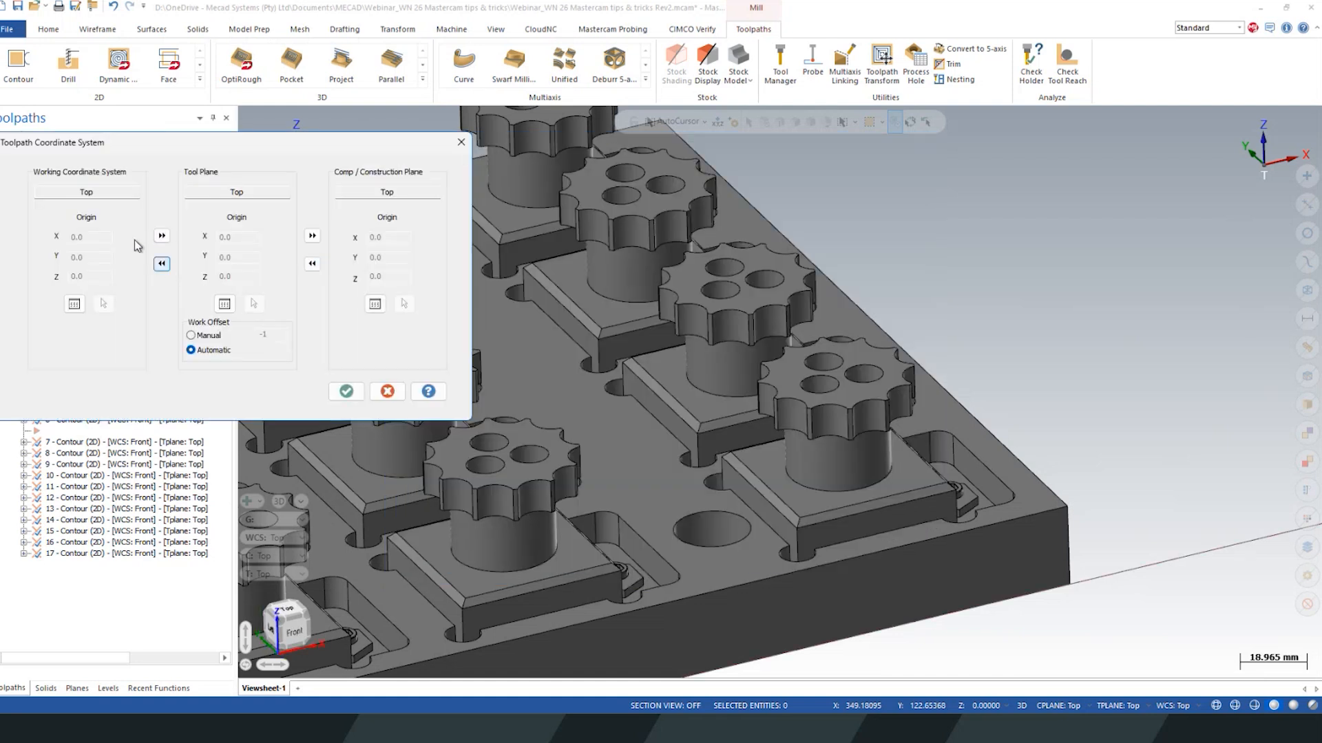
click(346, 391)
click(790, 568)
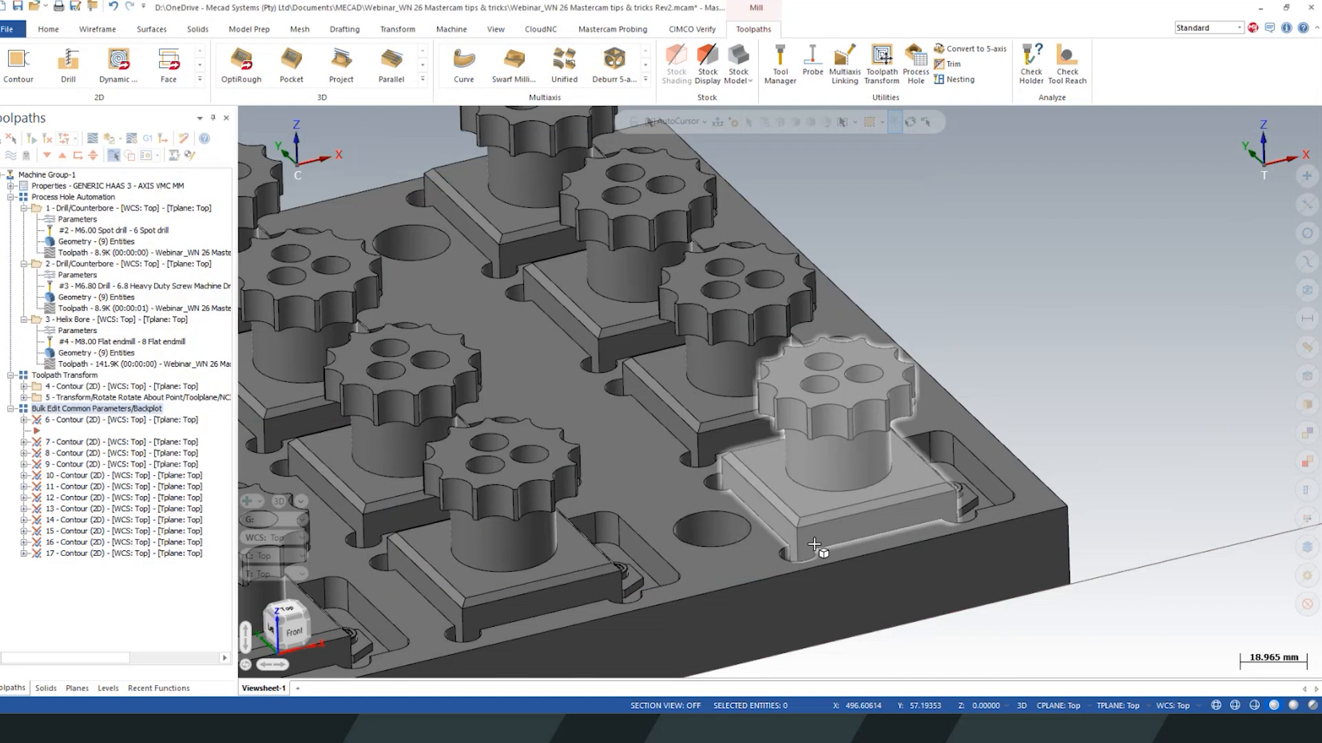
click(32, 140)
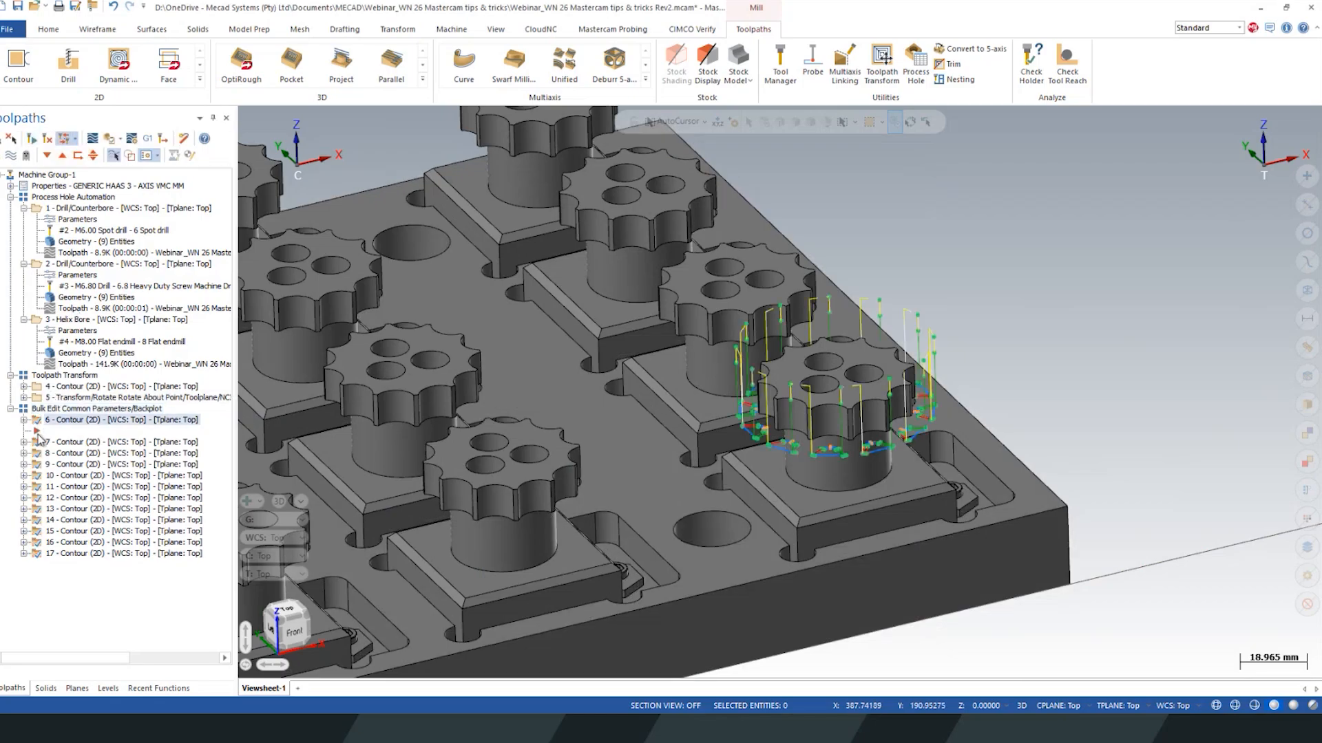